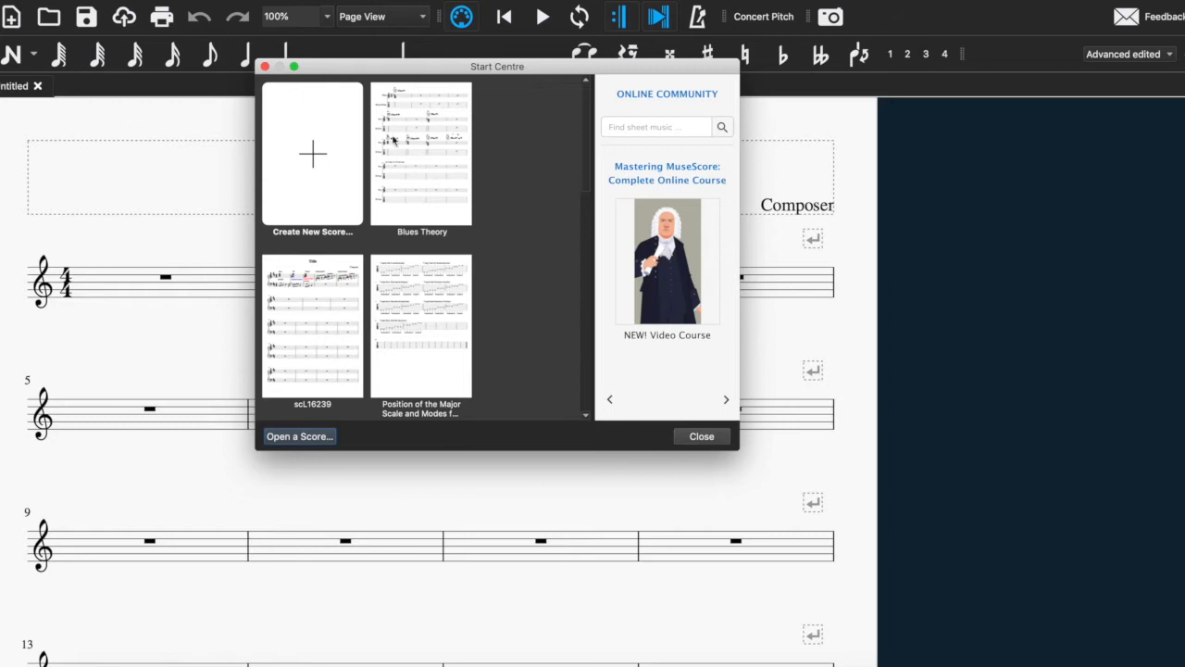
Step: Create a new score from the Great Stave template with no sharps or flats, 4/4 time and 32 bars
click(315, 187)
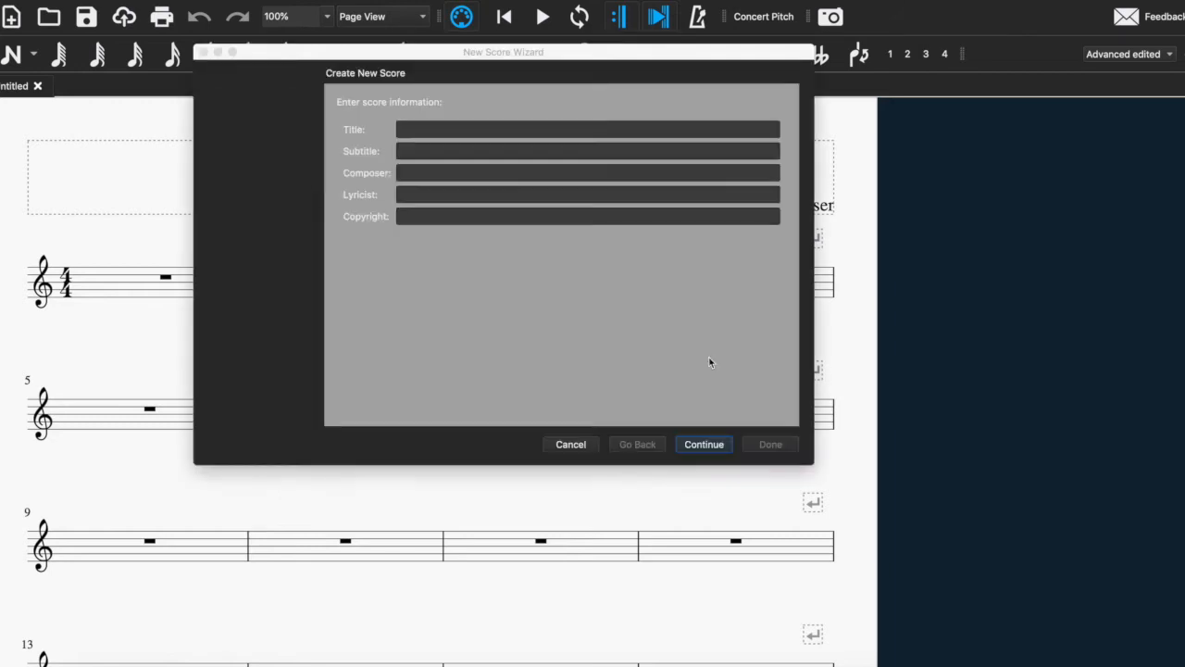
click(717, 449)
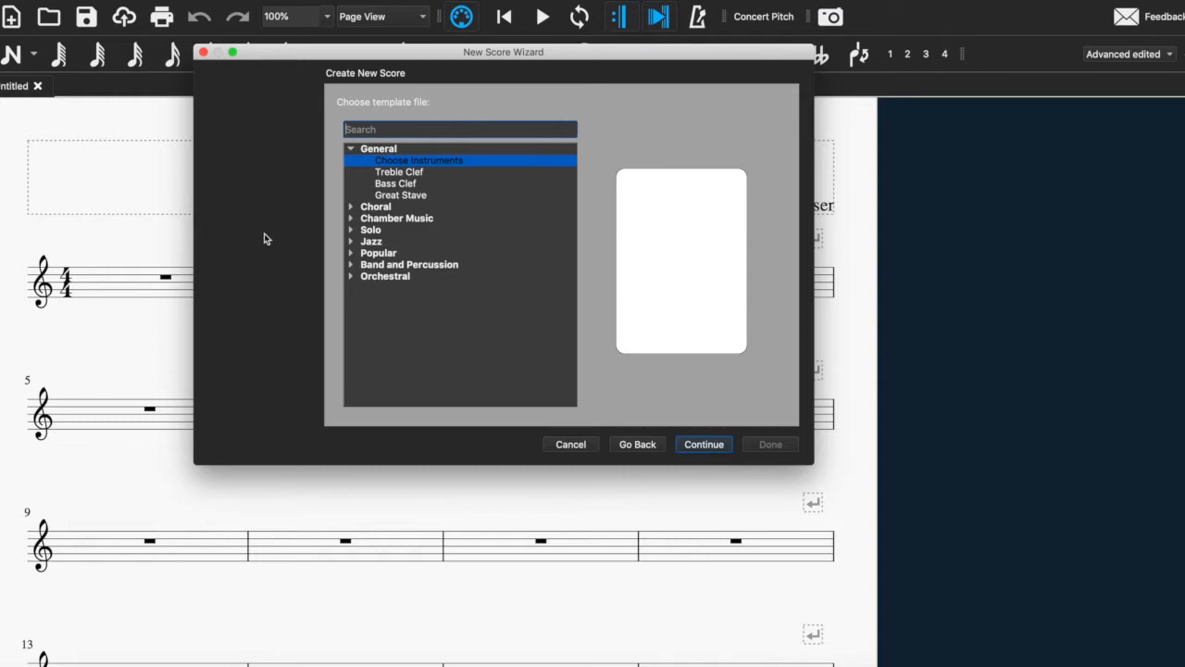
click(398, 197)
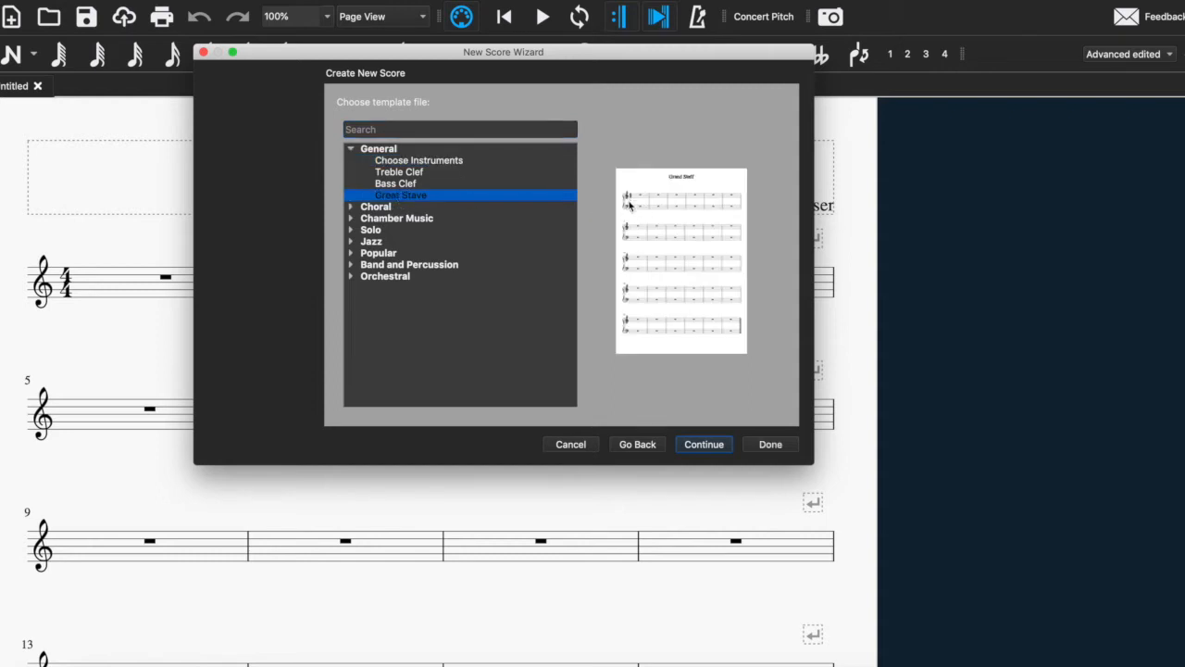
click(728, 451)
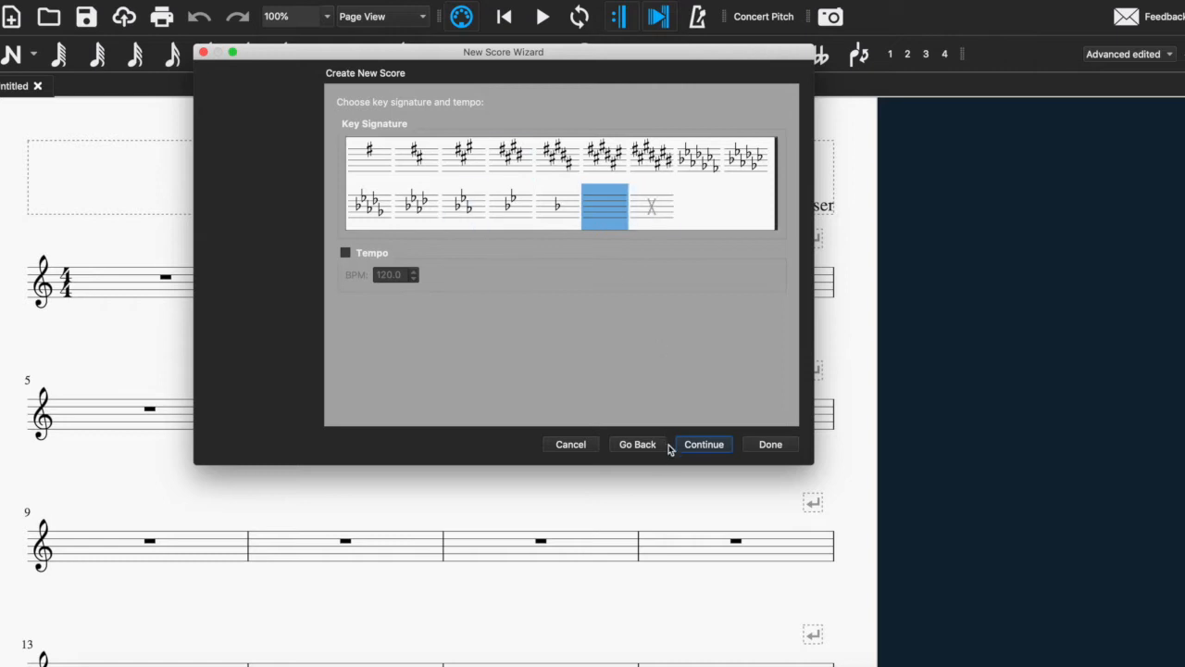
click(697, 448)
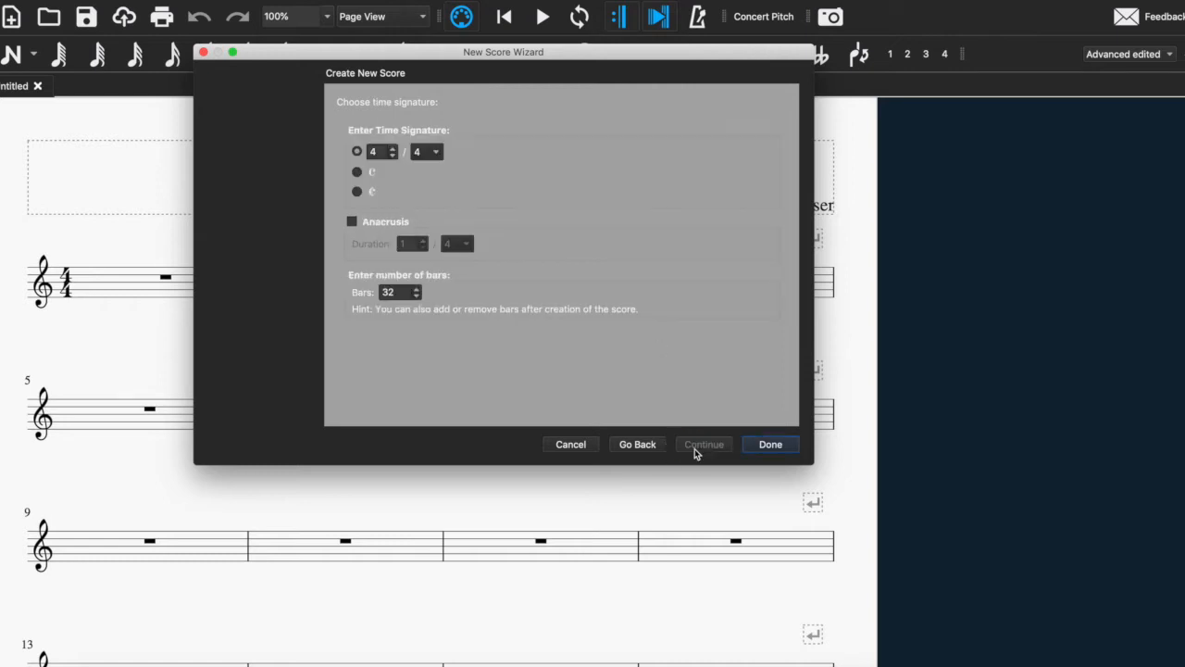
click(761, 454)
drag(165, 348, 347, 325)
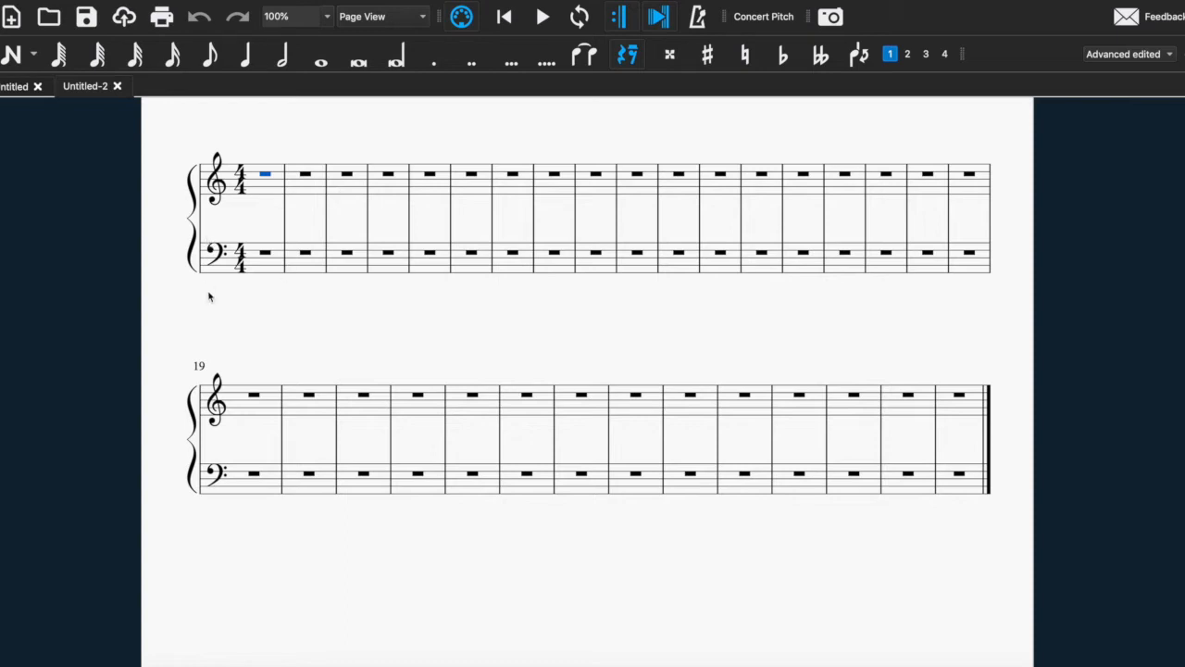
Step: Insert a line break after bar 4 of the piano score
click(269, 182)
click(311, 198)
click(356, 195)
click(389, 195)
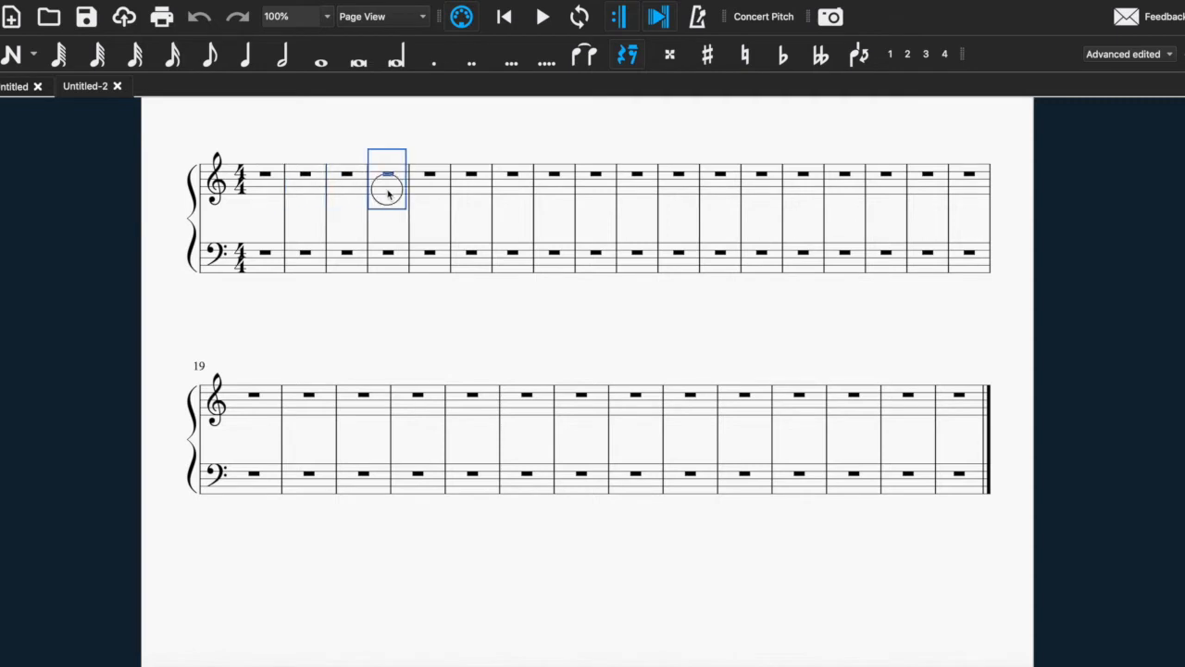
click(410, 230)
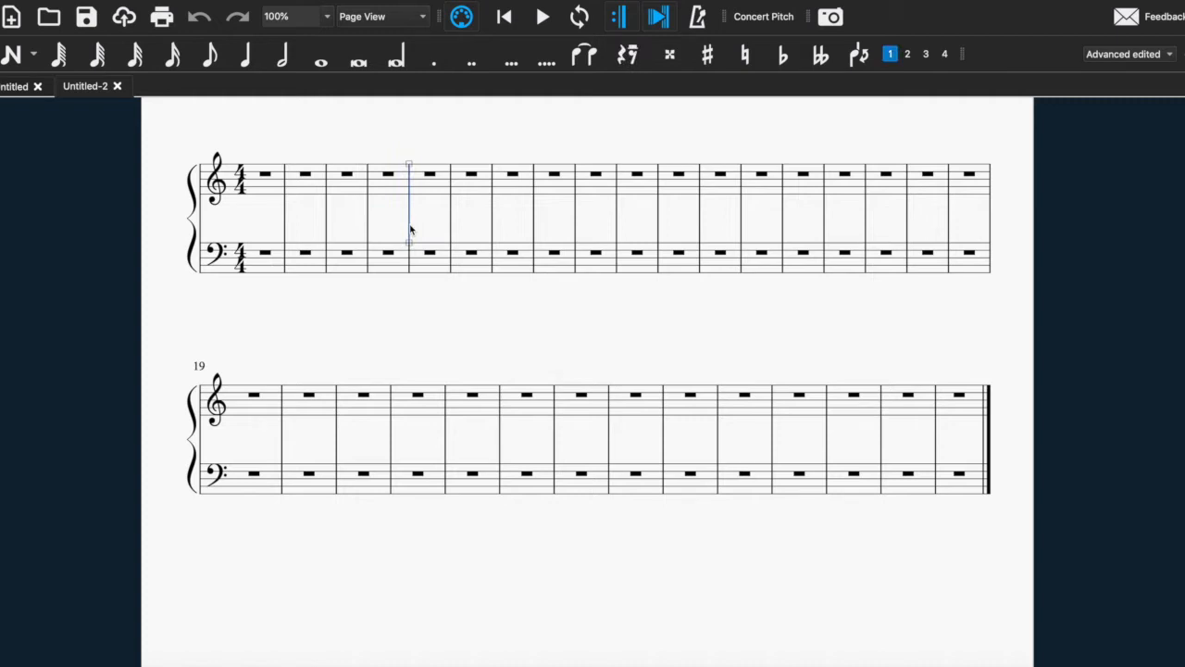
key(Return)
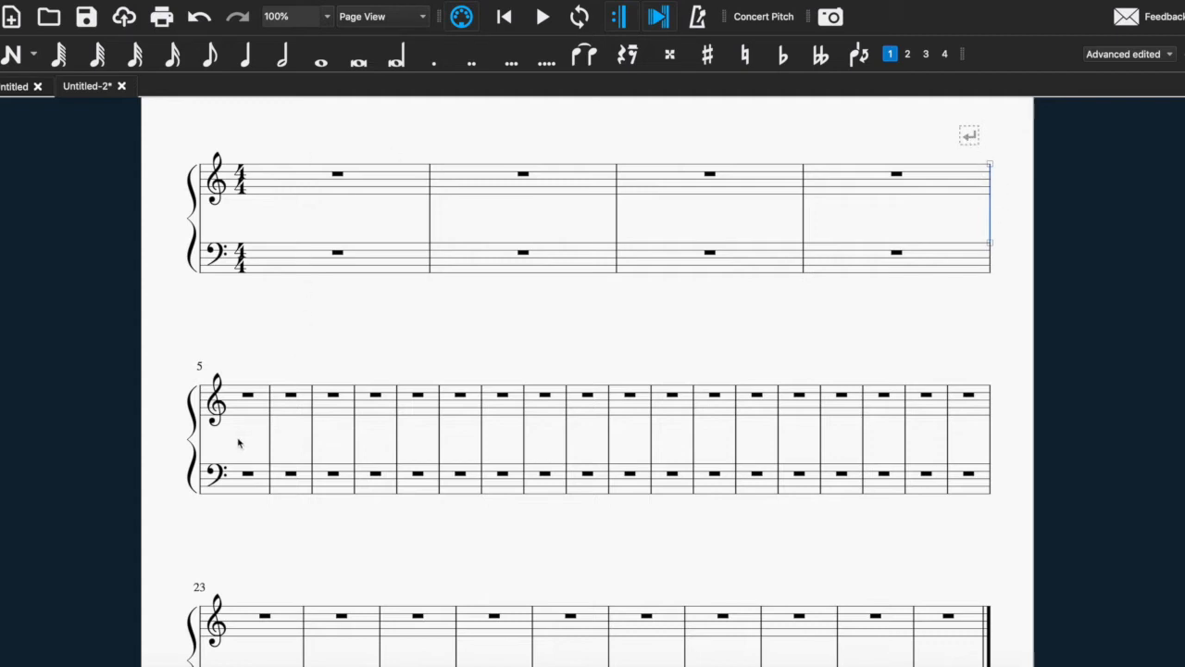
Step: Insert line breaks after bars 8 and 12 for four bars per system
click(244, 408)
click(355, 419)
click(385, 417)
click(397, 446)
key(Return)
scroll(512, 523, down, 3)
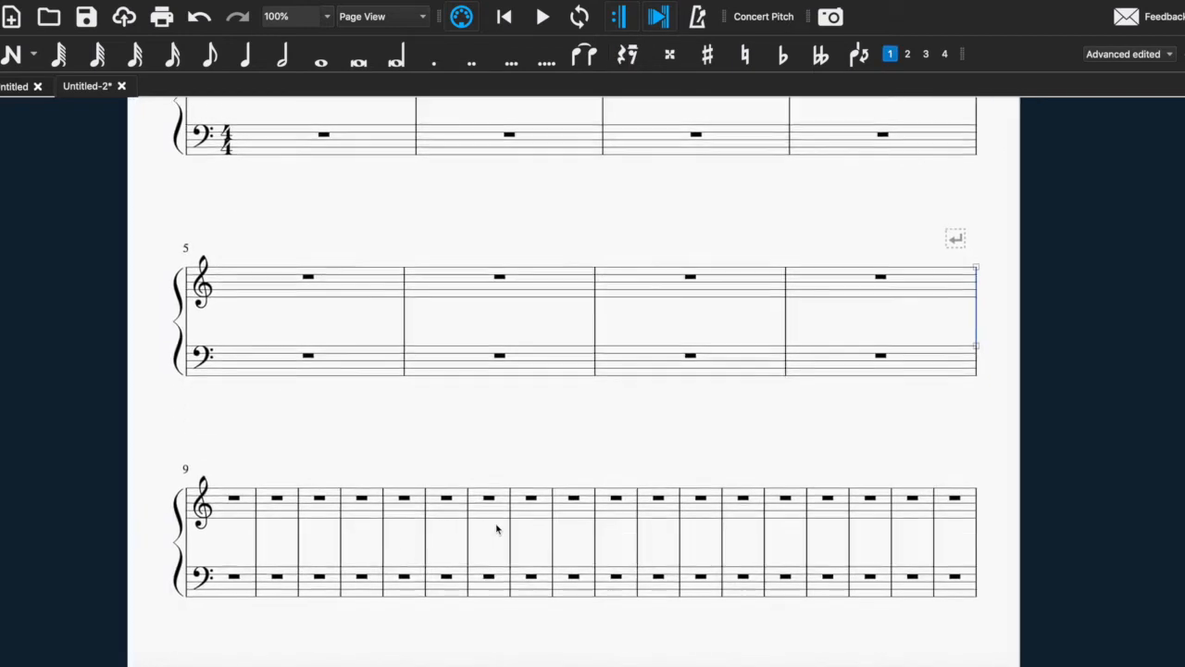
click(384, 541)
key(Return)
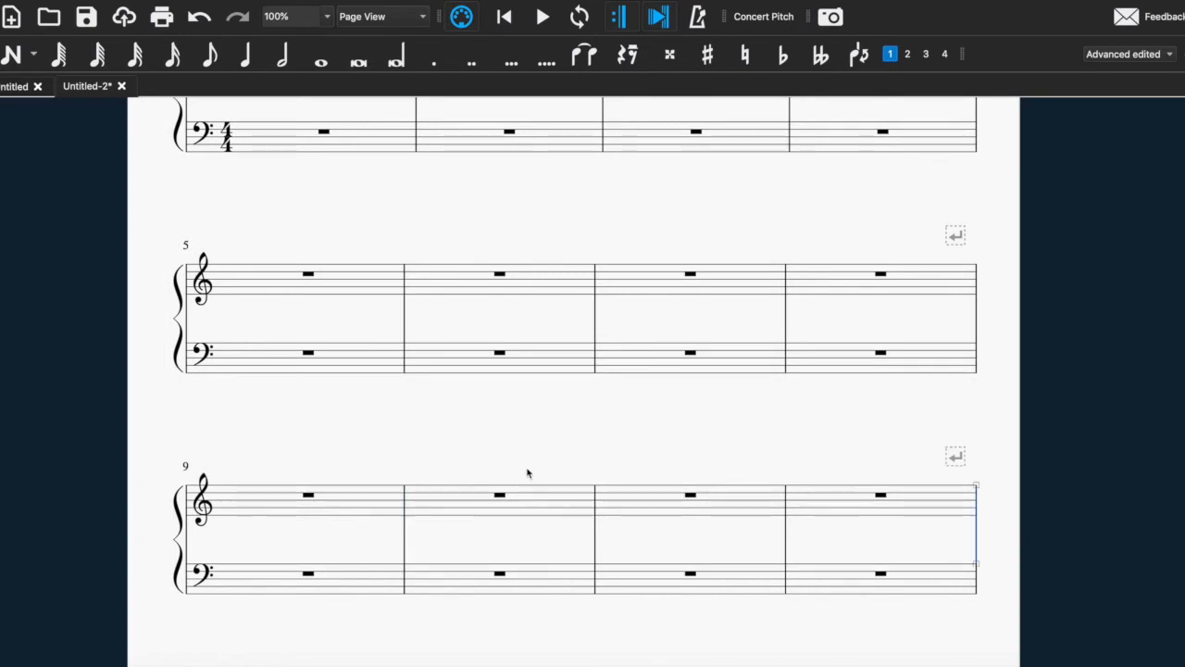
Step: Add the chord symbol C7 above bar 1 of the treble staff
scroll(504, 446, up, 2)
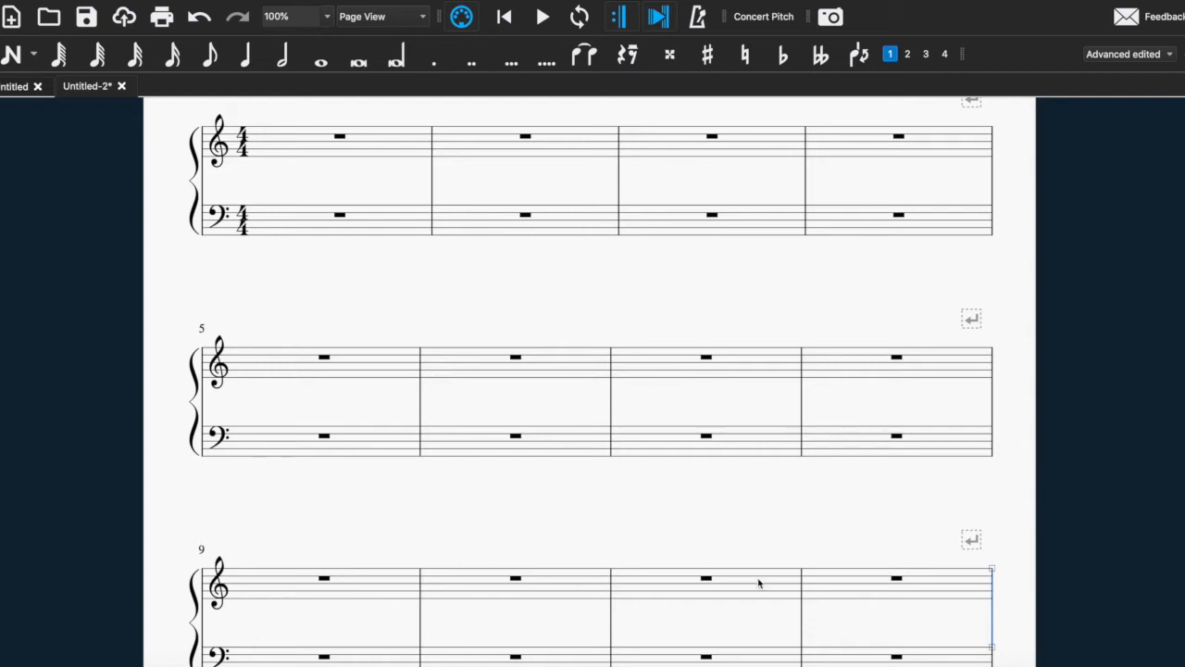
scroll(826, 535, down, 2)
scroll(826, 536, up, 2)
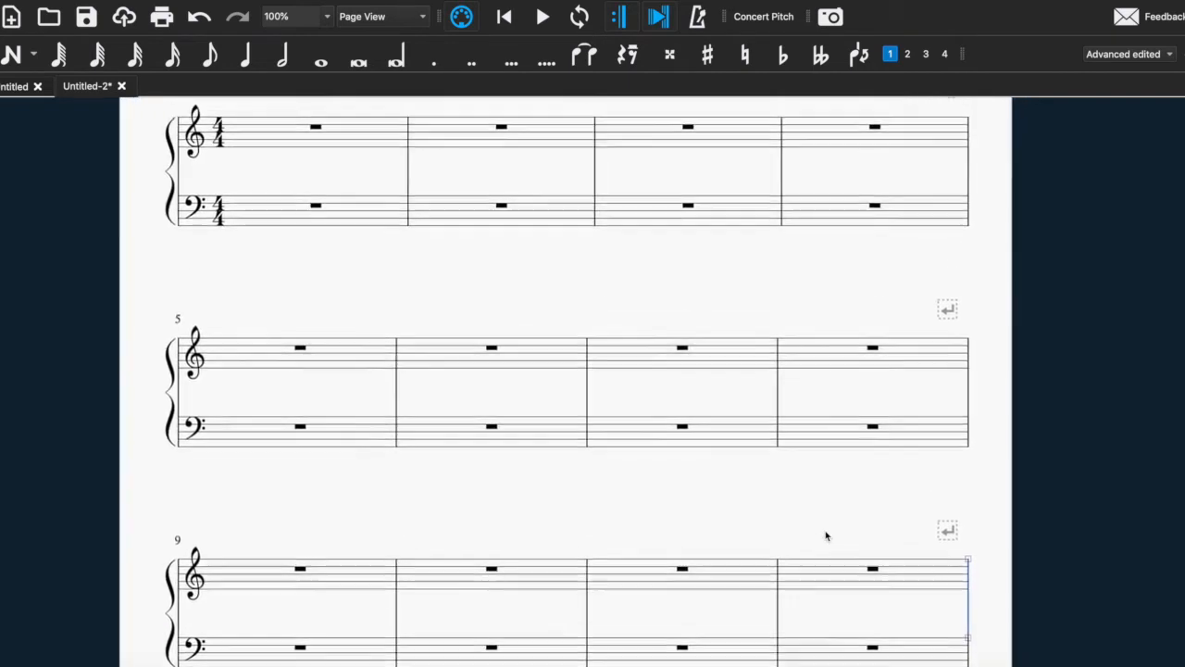
scroll(586, 322, up, 2)
scroll(586, 323, left, 1)
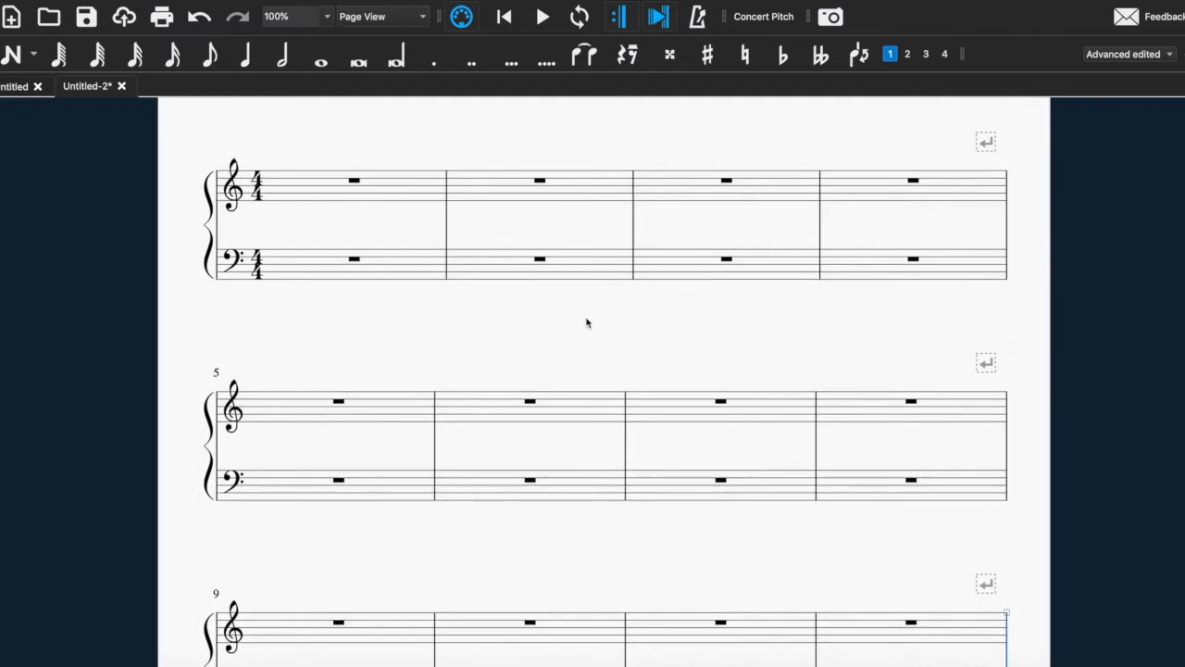
scroll(587, 322, up, 1)
scroll(587, 322, left, 1)
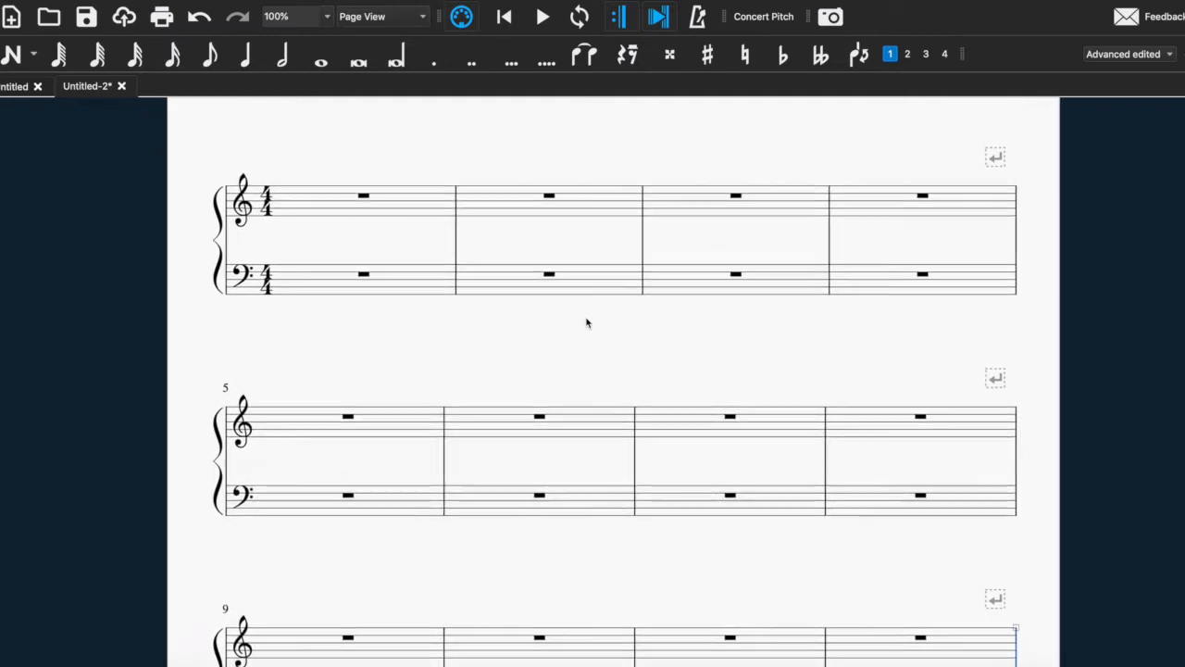
click(365, 197)
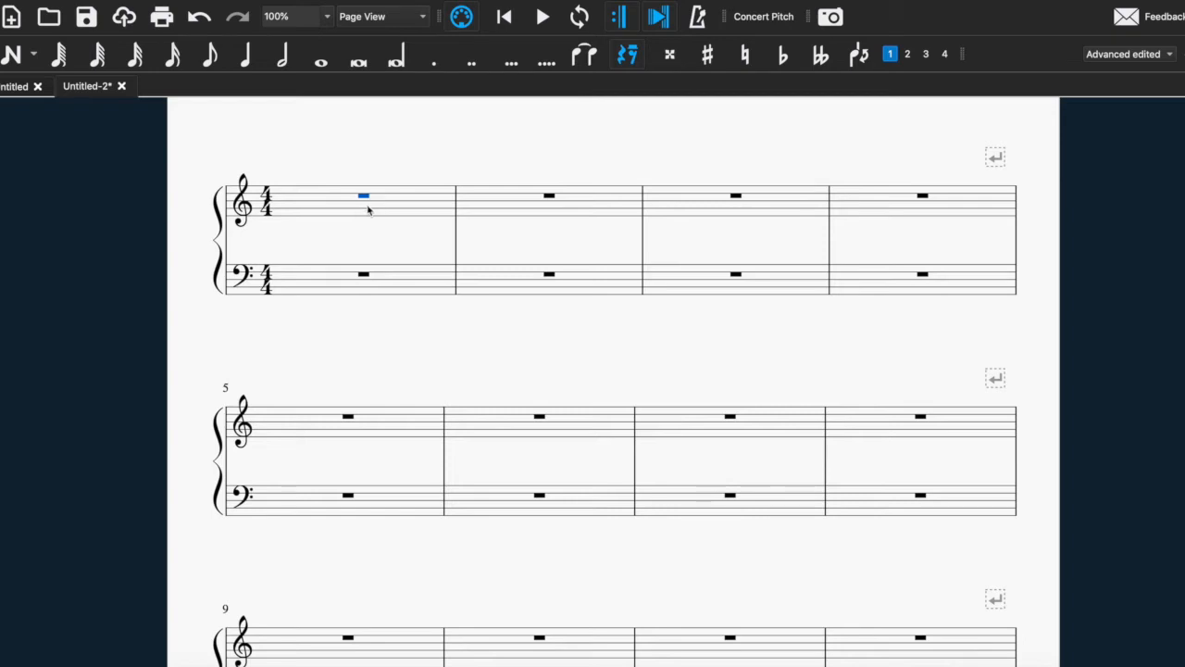
key(ctrl+k)
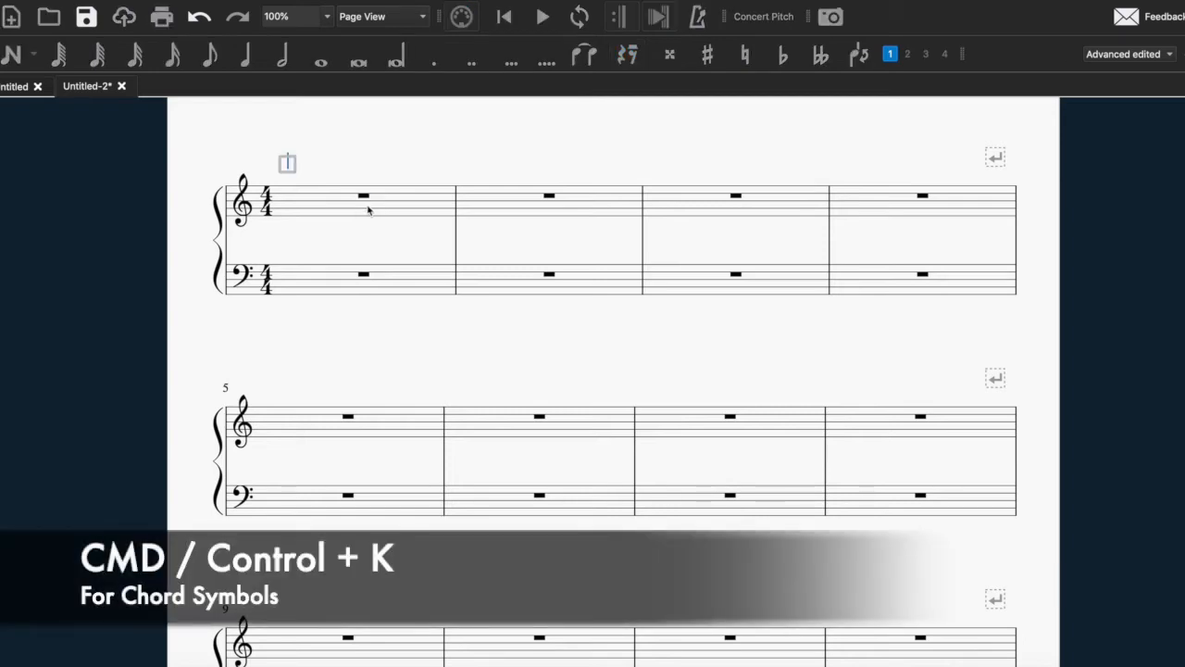
text(C7)
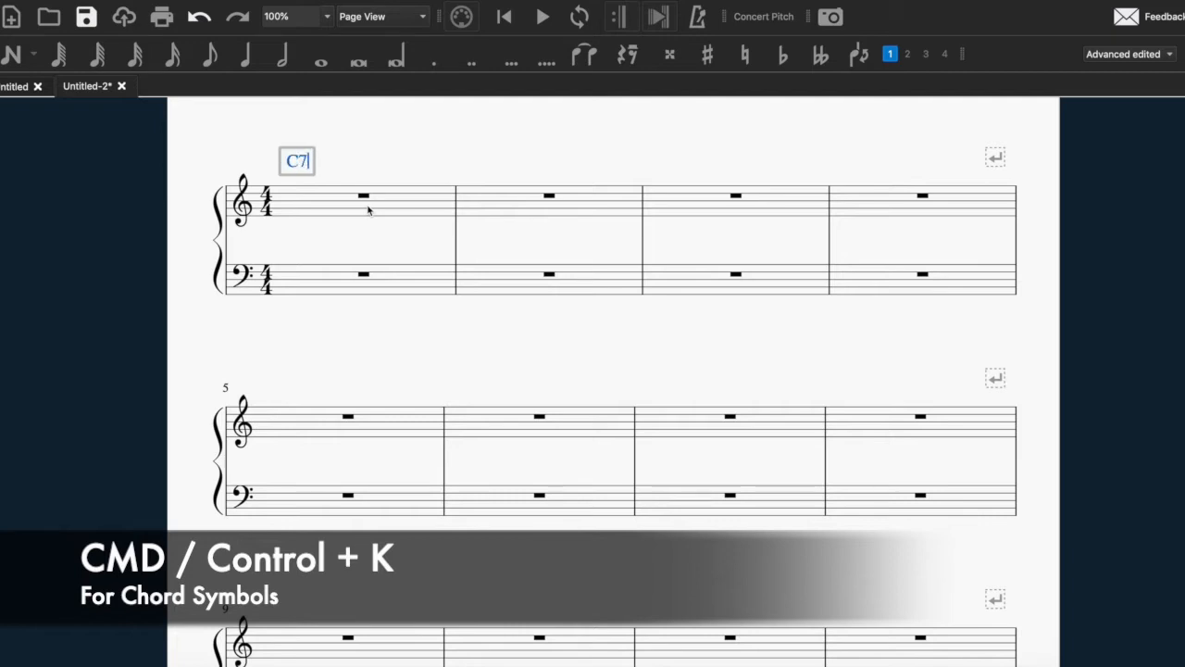
key(Escape)
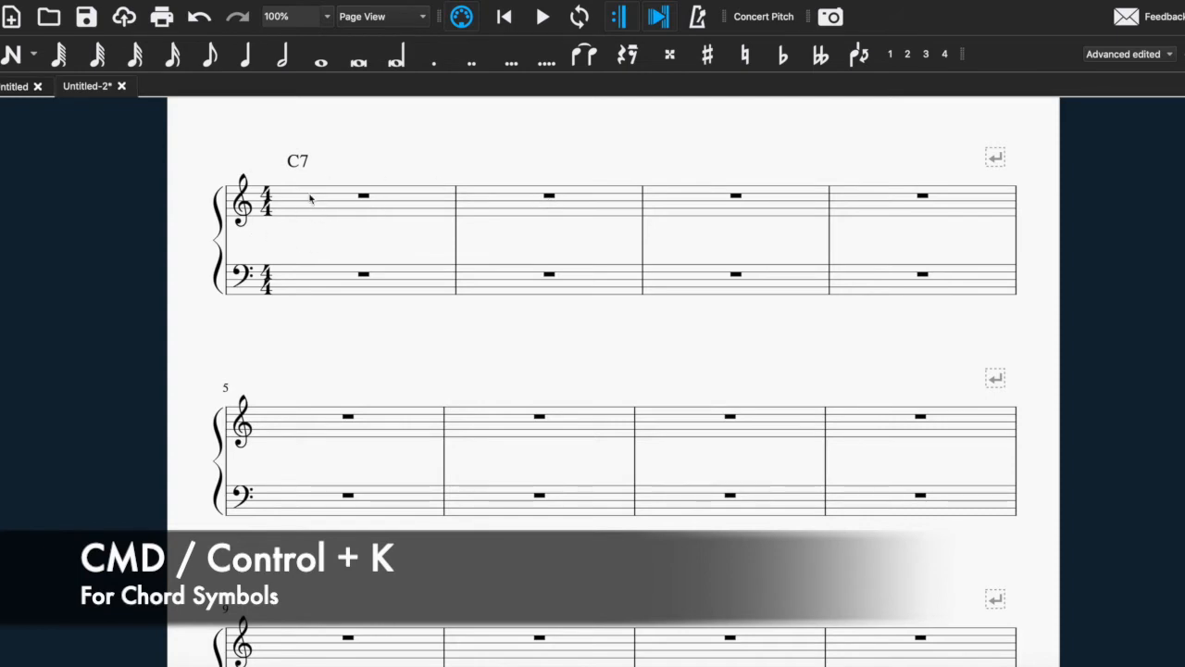
Step: Add the text label I to bar 1 and position it just above the C7 chord symbol
click(369, 201)
key(ctrl+k)
text(I)
click(354, 139)
drag(287, 147, 295, 139)
click(397, 216)
click(708, 214)
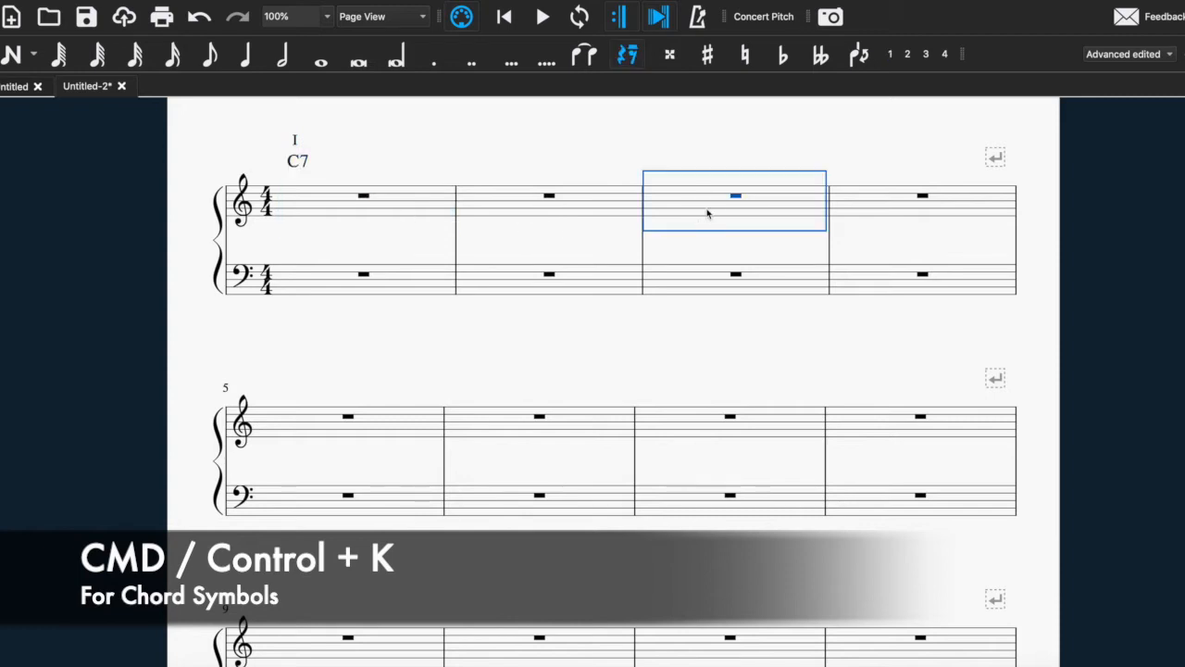
click(303, 440)
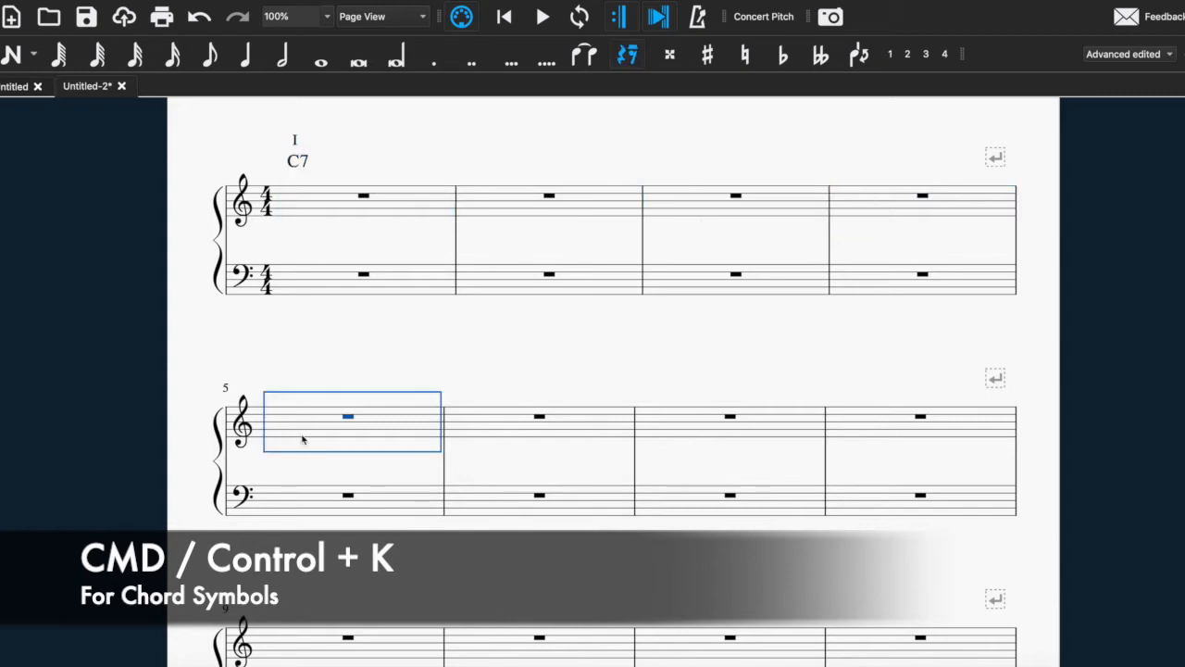
scroll(302, 435, down, 1)
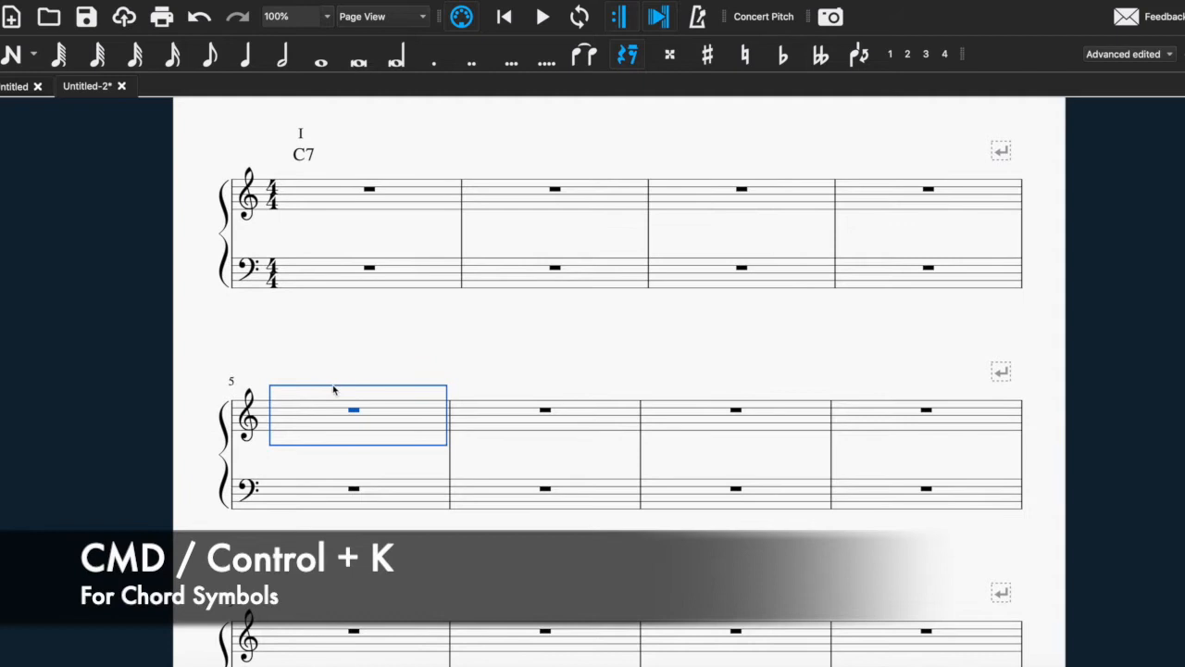
click(354, 410)
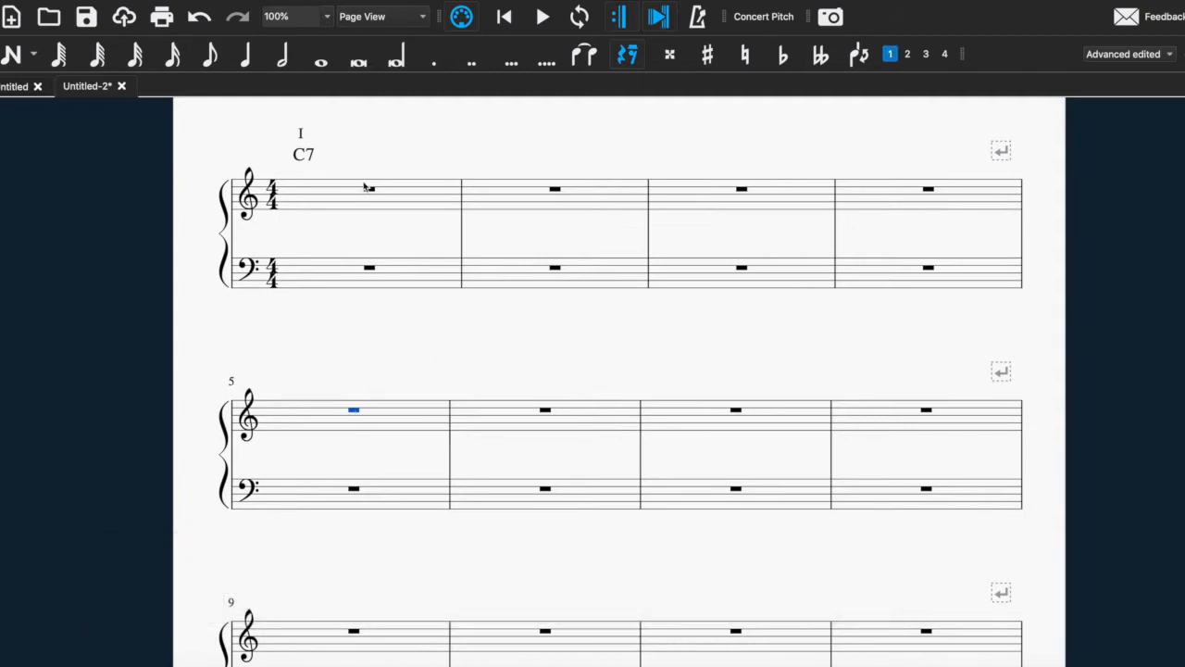
click(308, 159)
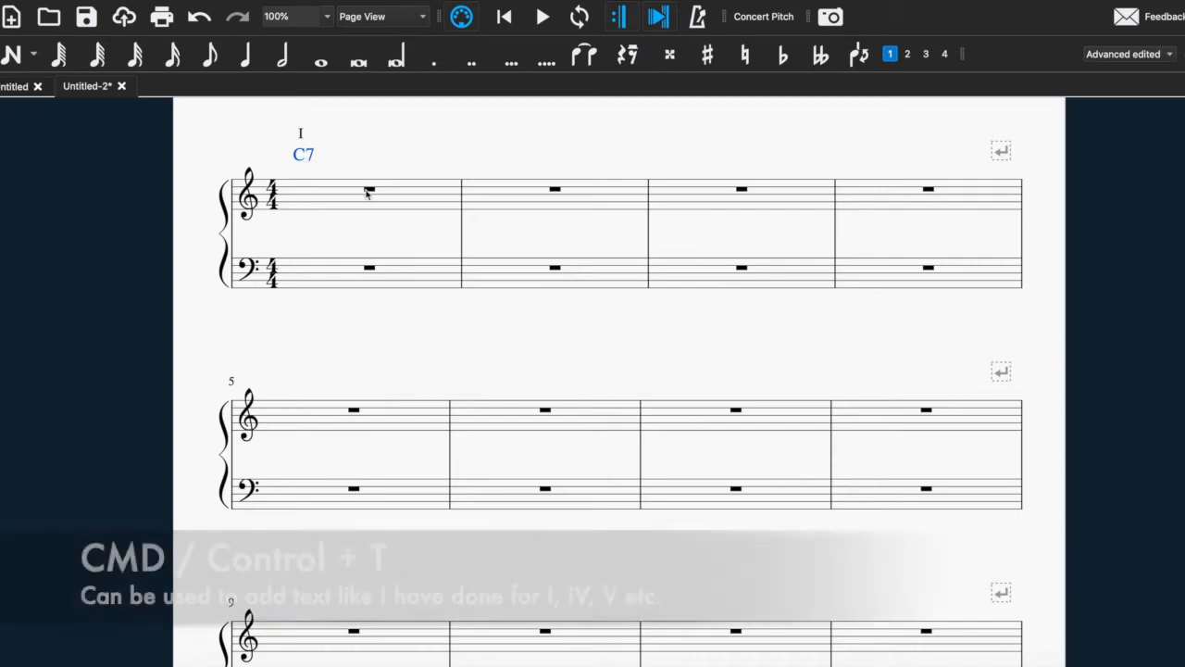
Step: Add the chord symbol F7 above bar 5 of the treble staff
click(357, 413)
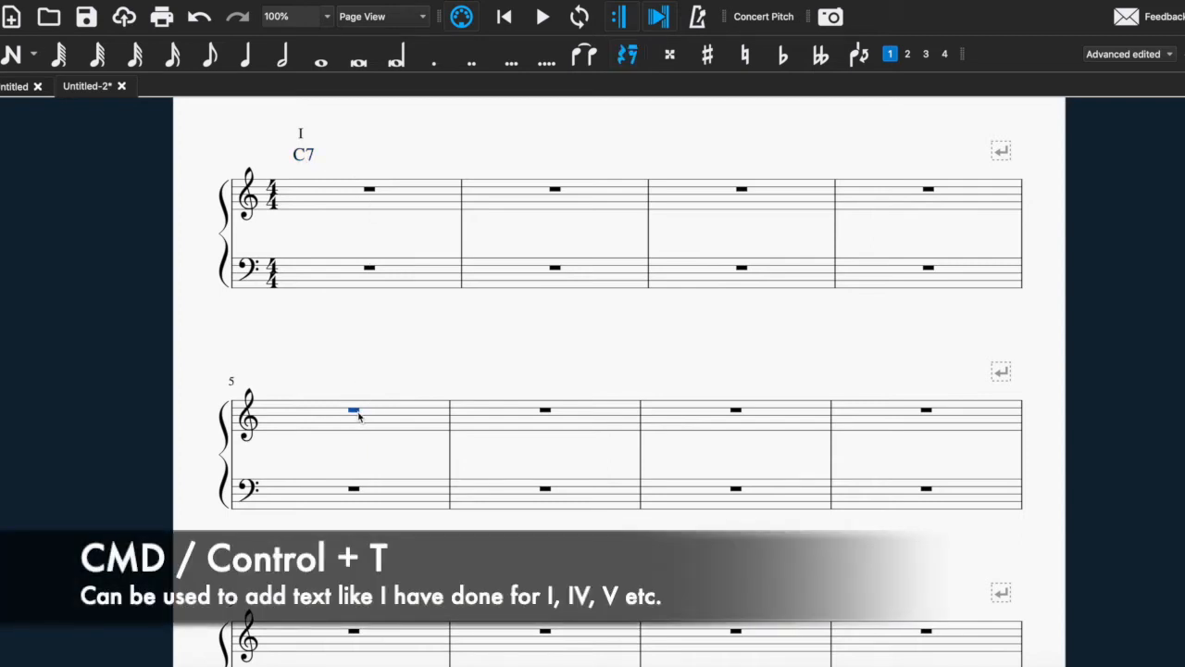
key(ctrl+k)
text(F7)
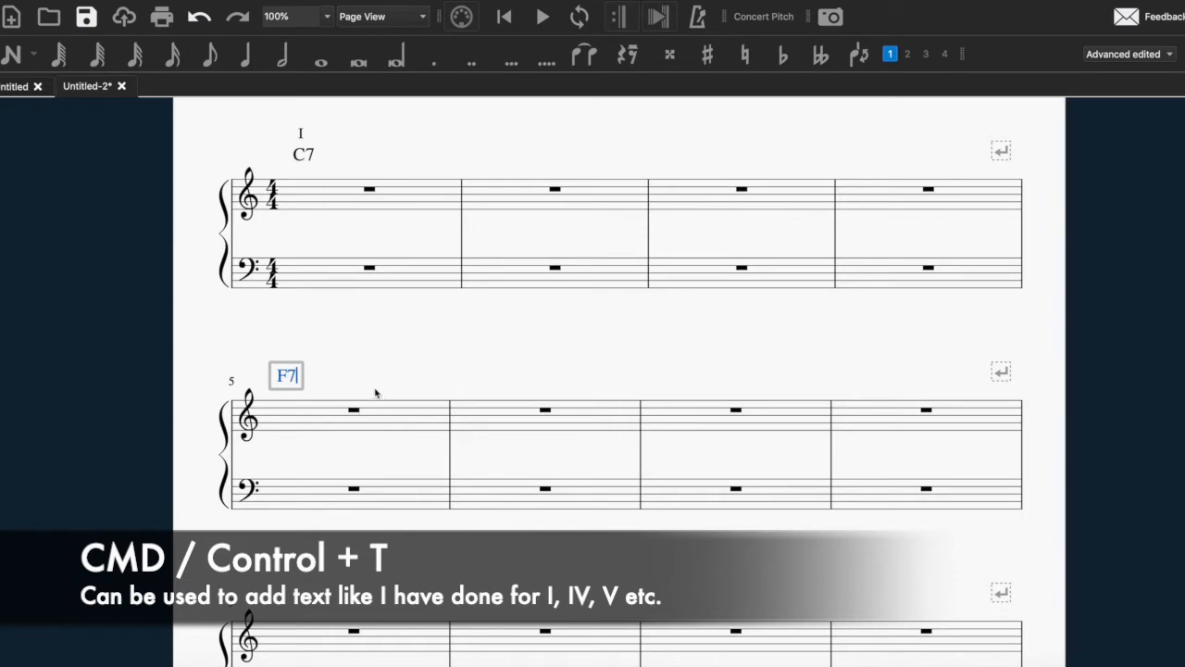
key(Escape)
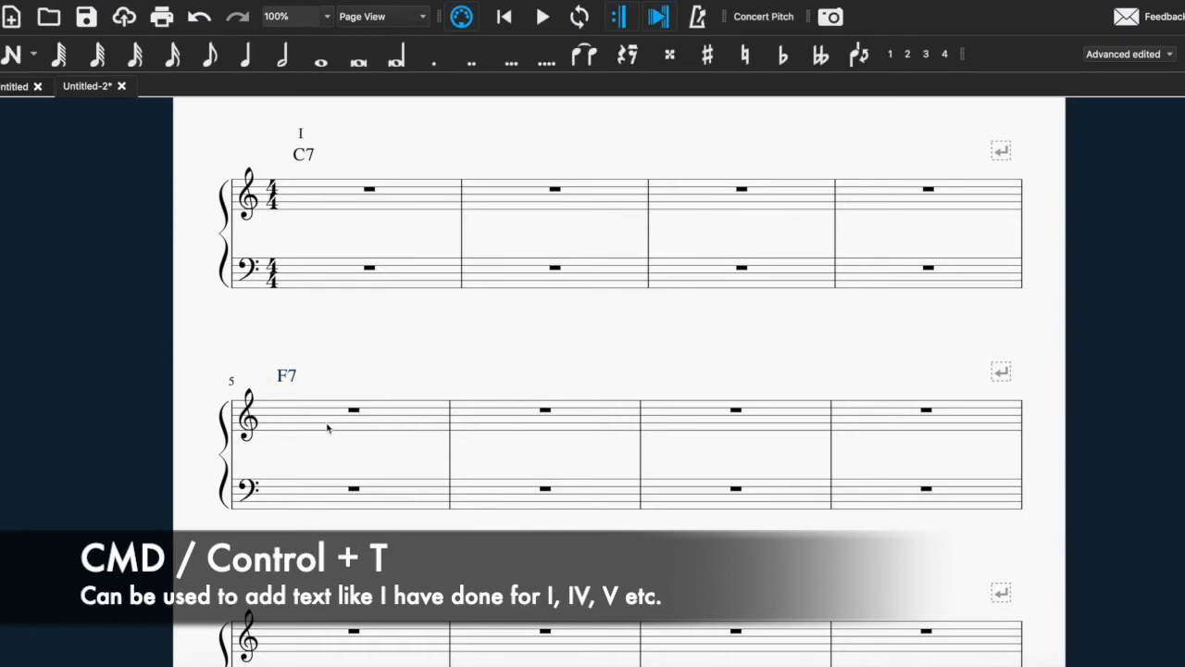
Step: Add the text label IV to bar 5 above the F7 chord symbol
click(353, 411)
key(ctrl+t)
text(IV)
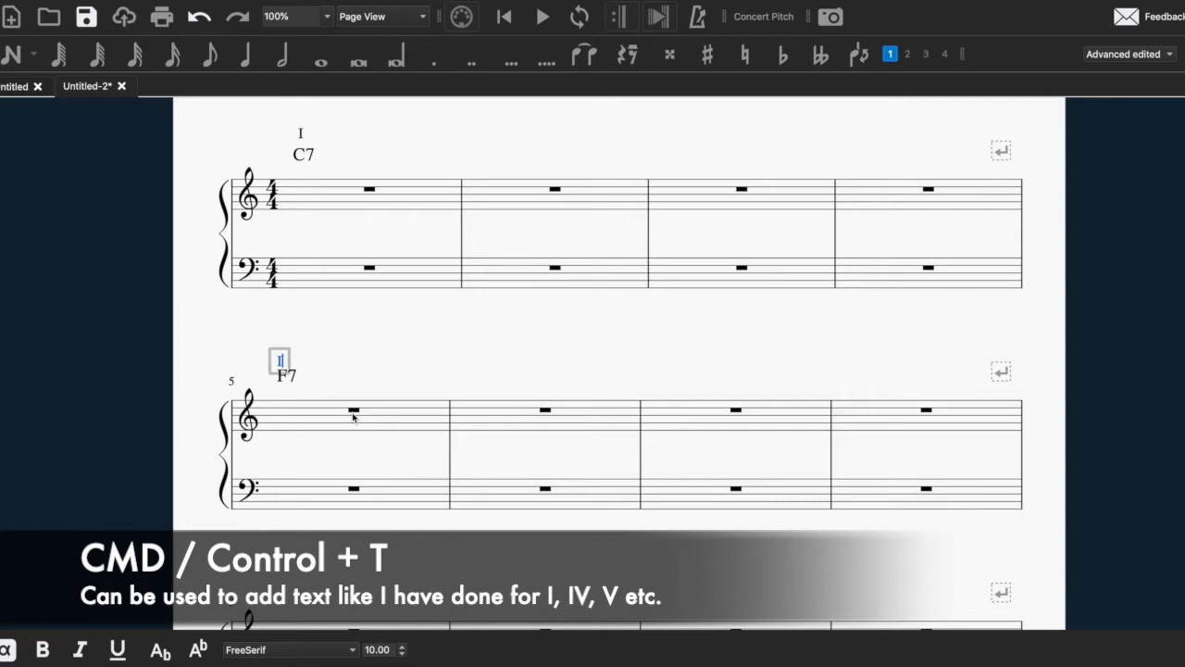
click(347, 373)
click(284, 355)
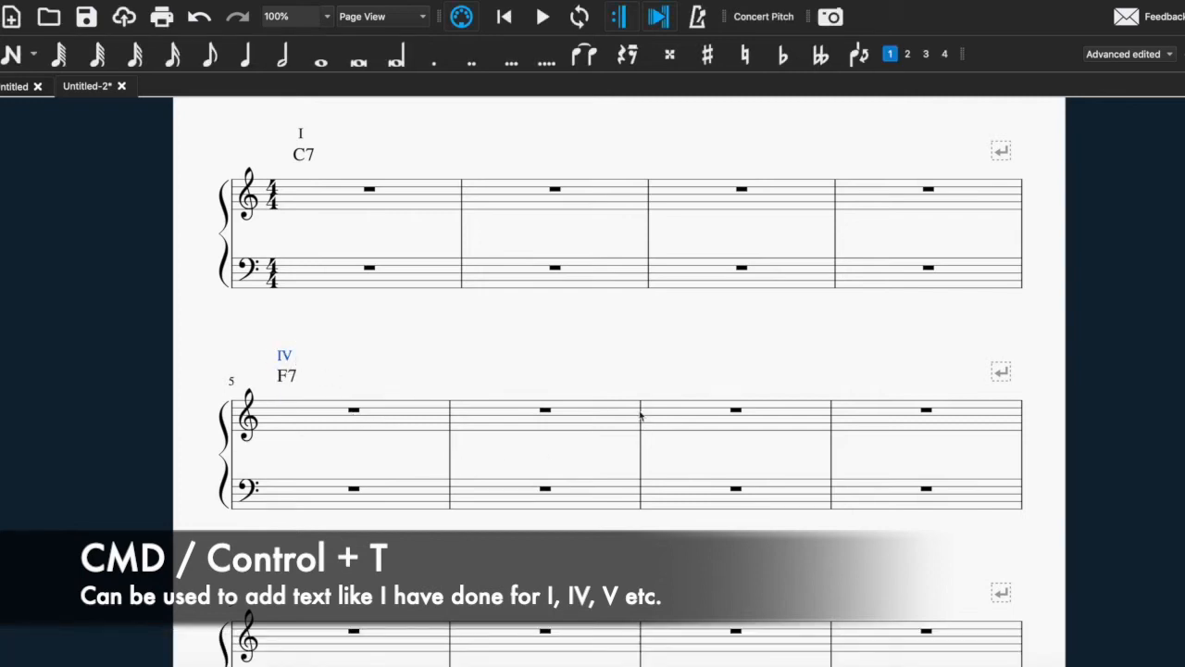
Step: Copy the C7 chord symbol from bar 1 to bar 7
click(740, 413)
click(308, 156)
click(741, 417)
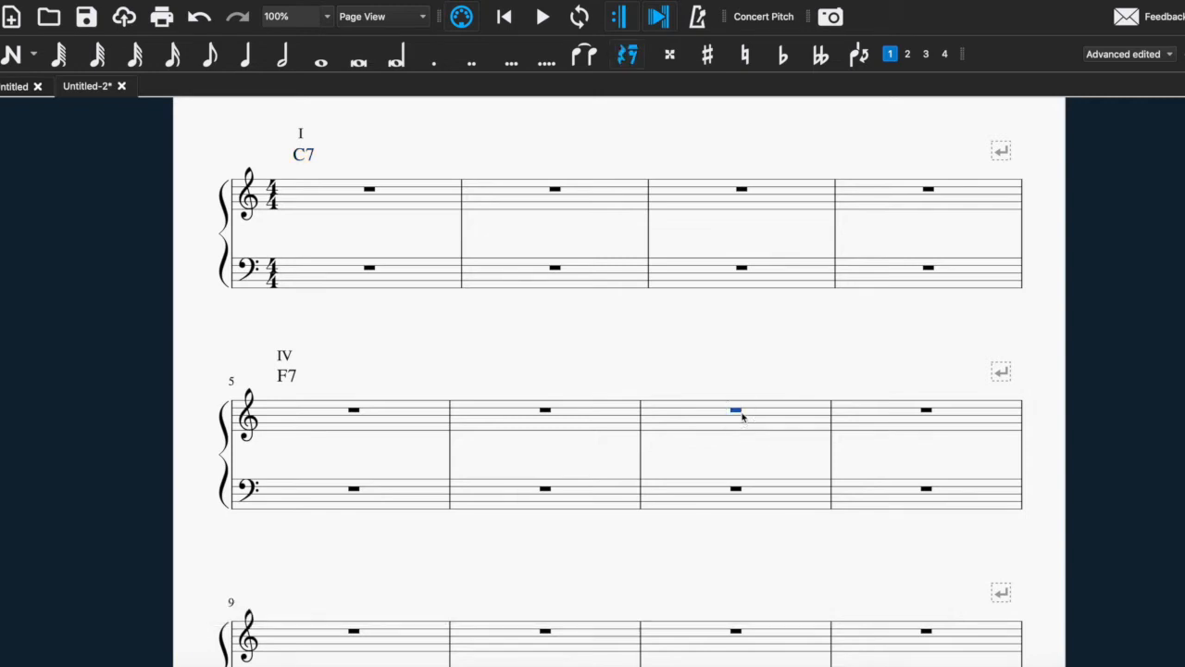
text(C7)
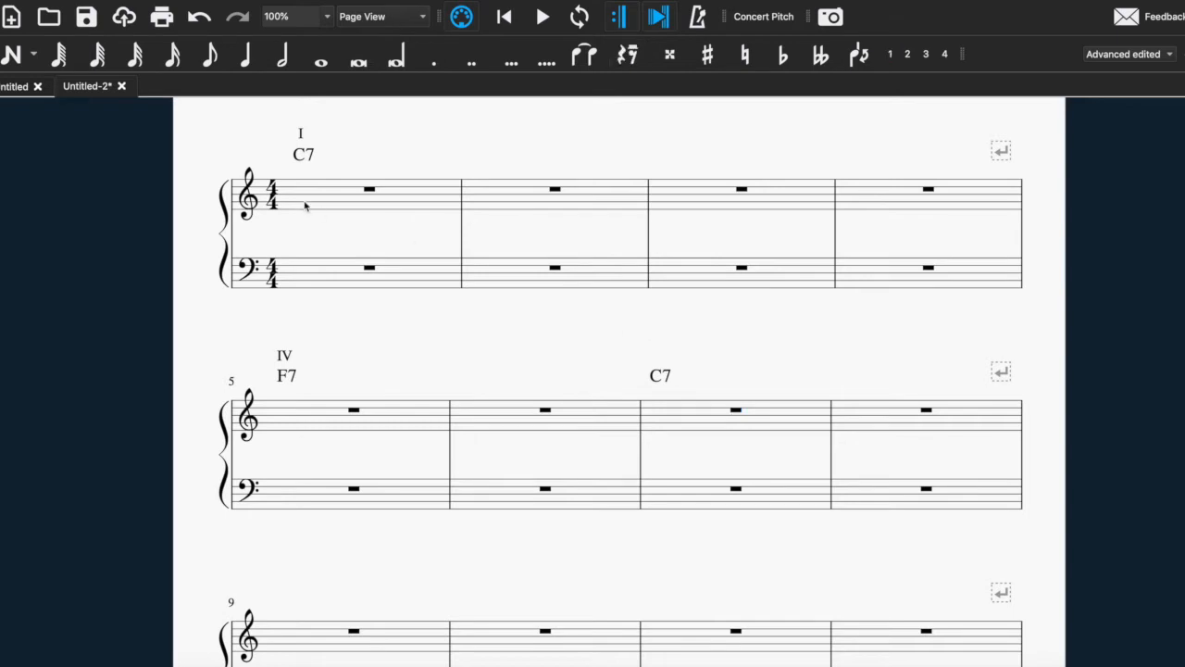
Step: Copy the I text label from bar 1 to bar 7, above its C7 chord symbol
click(301, 134)
click(741, 412)
key(ctrl+v)
key(Escape)
Step: Copy the F7 chord symbol from bar 5 to bar 9 and change the copy to G7
scroll(703, 453, down, 3)
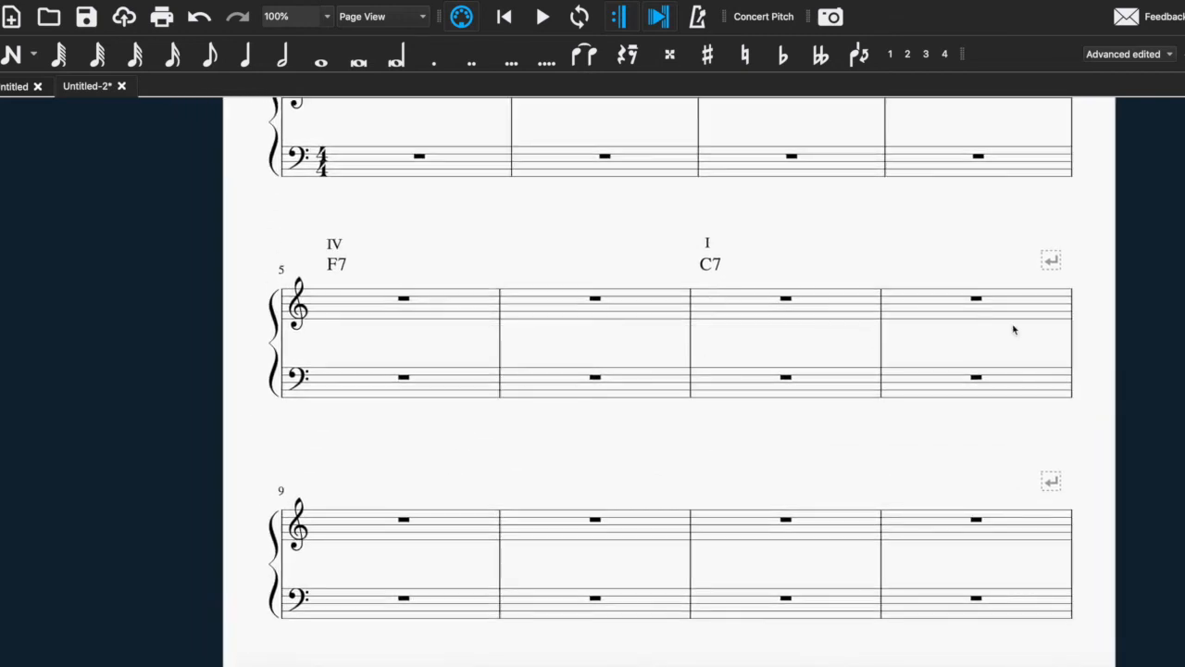
click(338, 267)
click(405, 522)
text(F7)
click(338, 485)
double_click(336, 485)
key(BackSpace)
key(BackSpace)
text(G7)
key(Escape)
Step: Copy the IV text label from bar 5 to bar 9 and change the copy to V
click(334, 243)
click(403, 520)
text(IV)
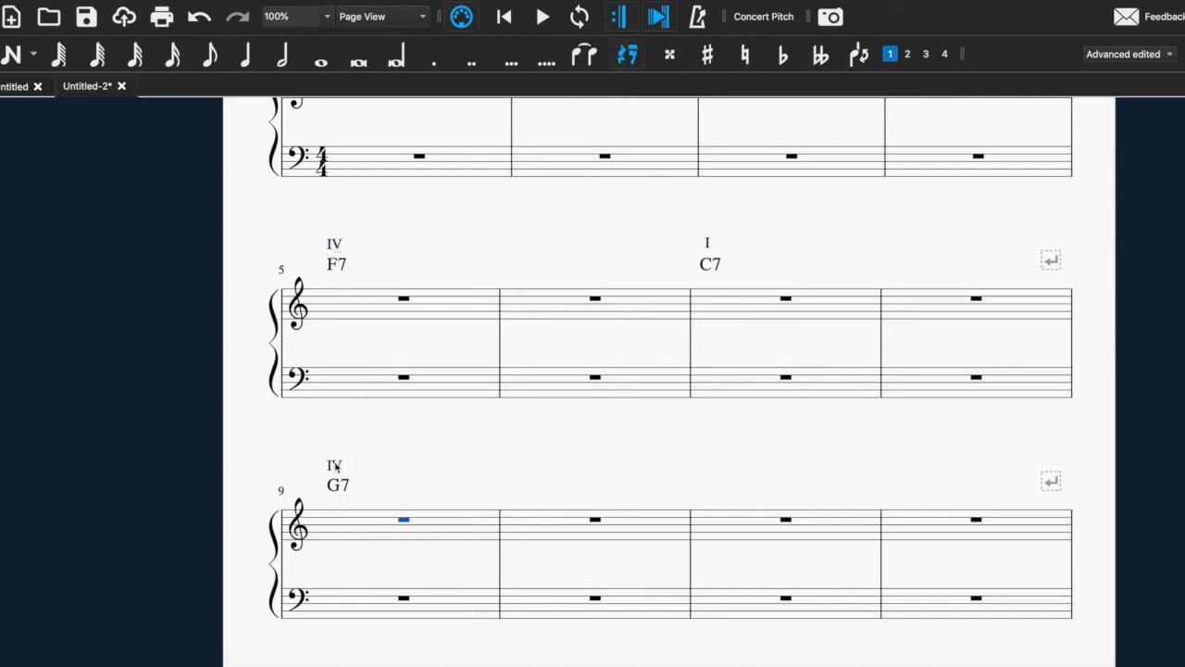
double_click(333, 464)
text(V)
key(Escape)
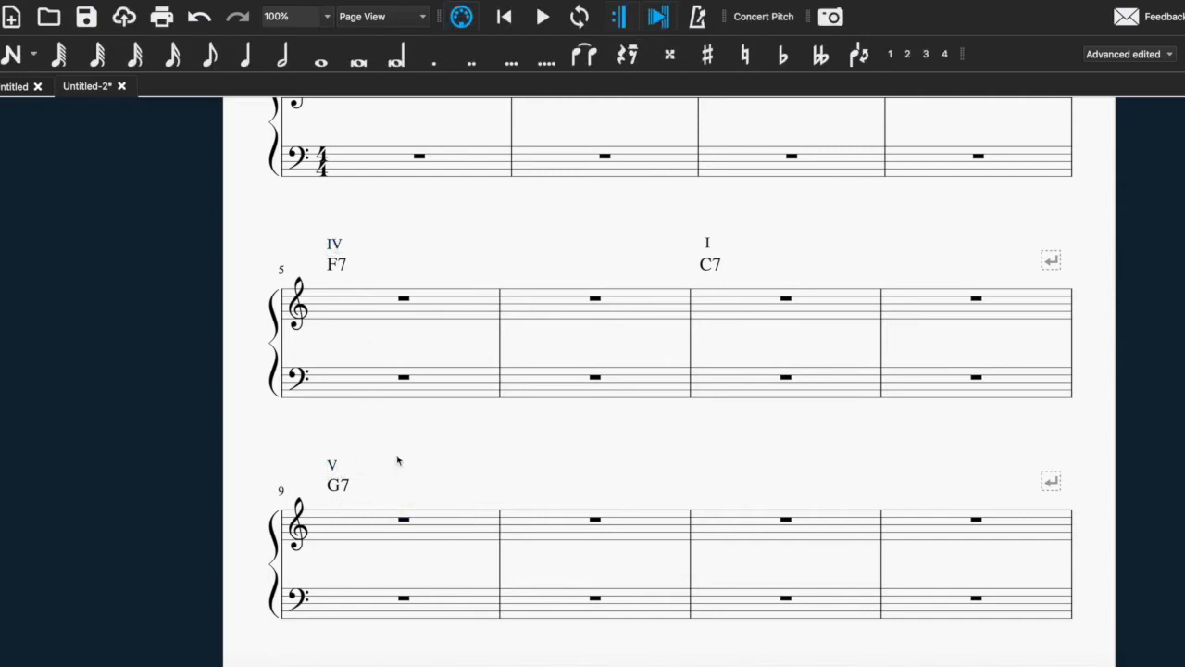
Step: Copy the F7 chord symbol from bar 5 to bar 10
click(341, 266)
click(334, 245)
ctrl+click(334, 265)
click(595, 520)
key(super+v)
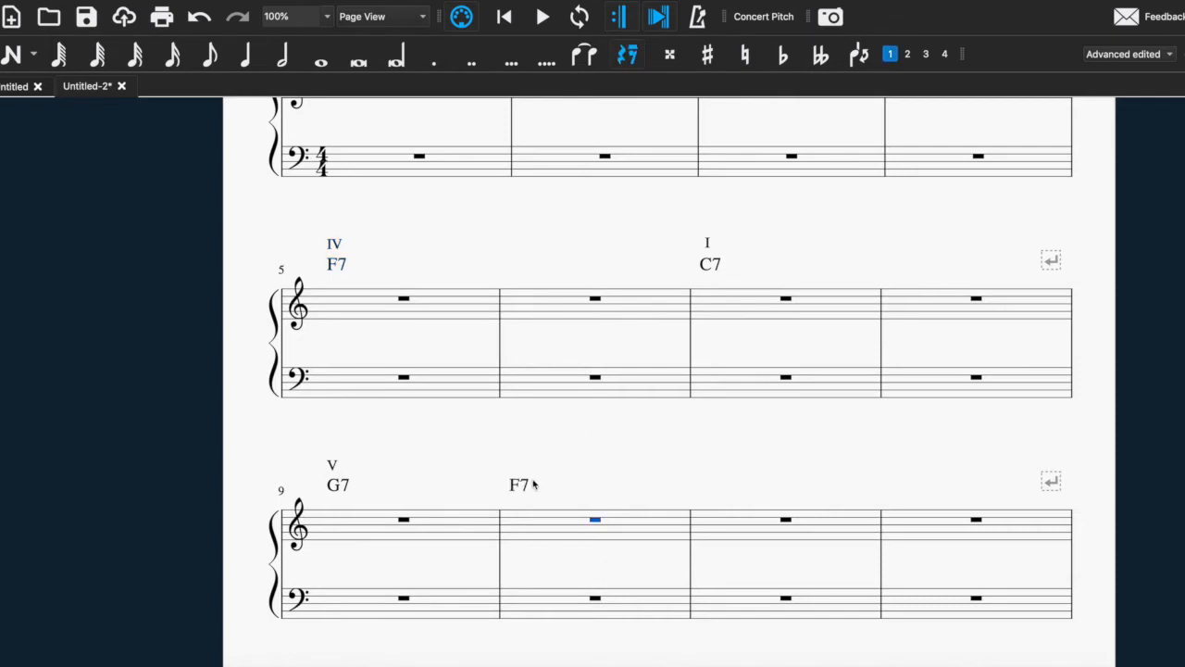
Step: Add the text label IV above the F7 chord symbol in bar 10
key(super+shift+k)
text(I)
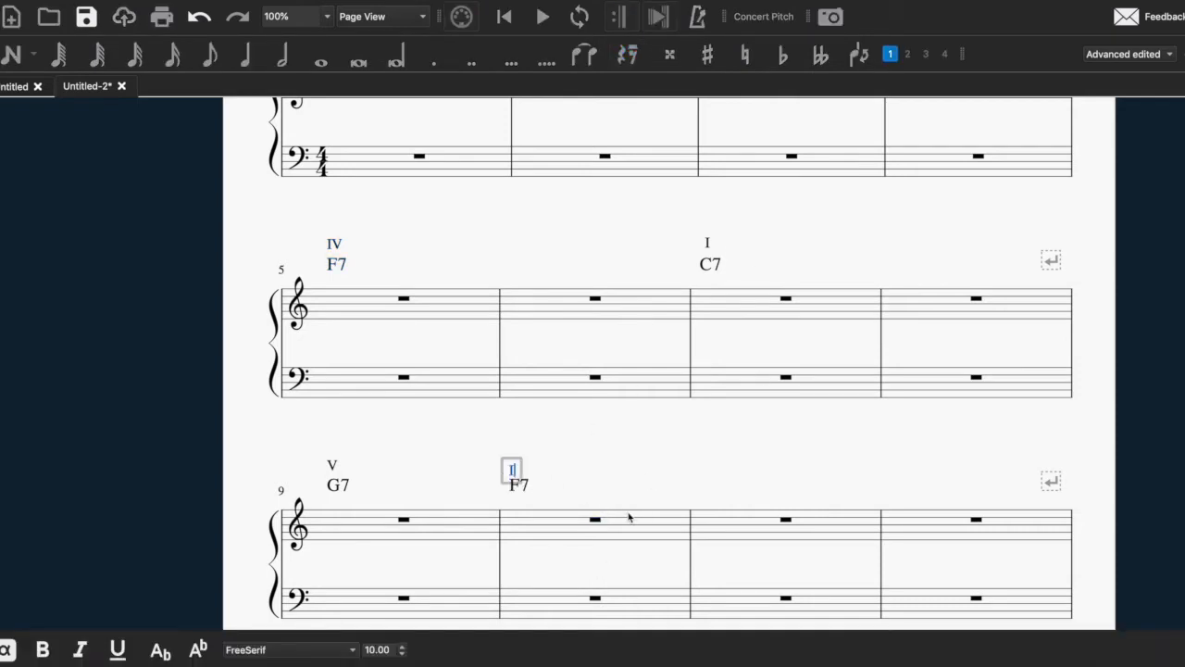
text(V)
key(Escape)
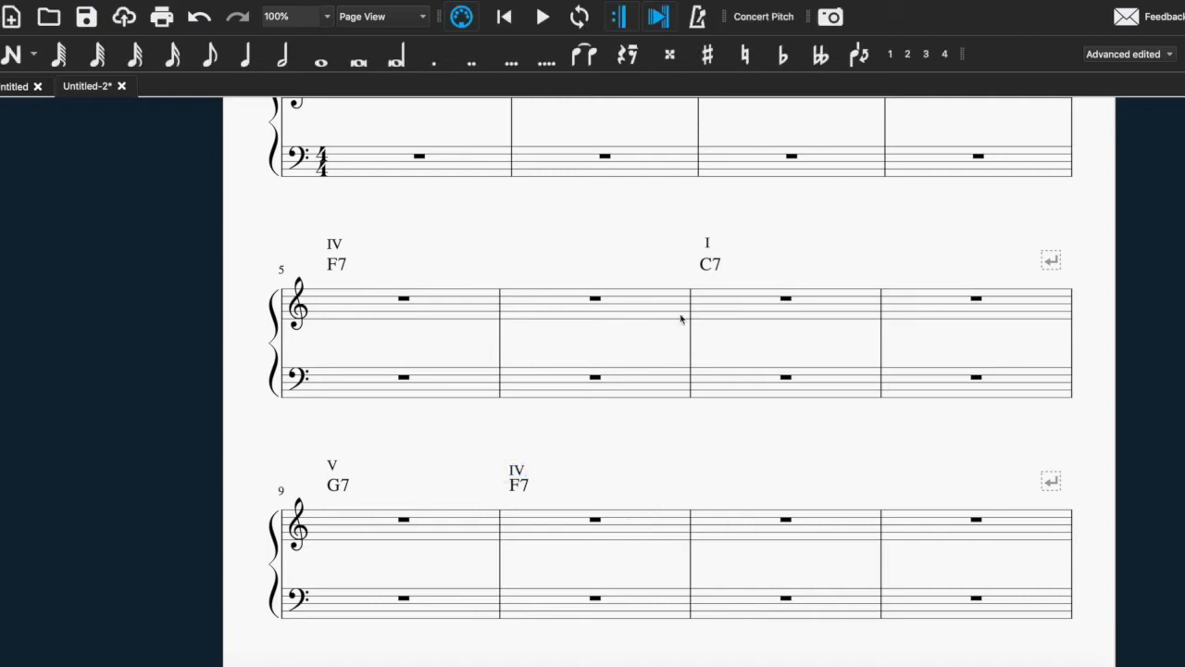
Step: Copy the C7 chord symbol and its I text label from bar 7 to bar 11
click(715, 267)
ctrl+click(790, 524)
click(708, 243)
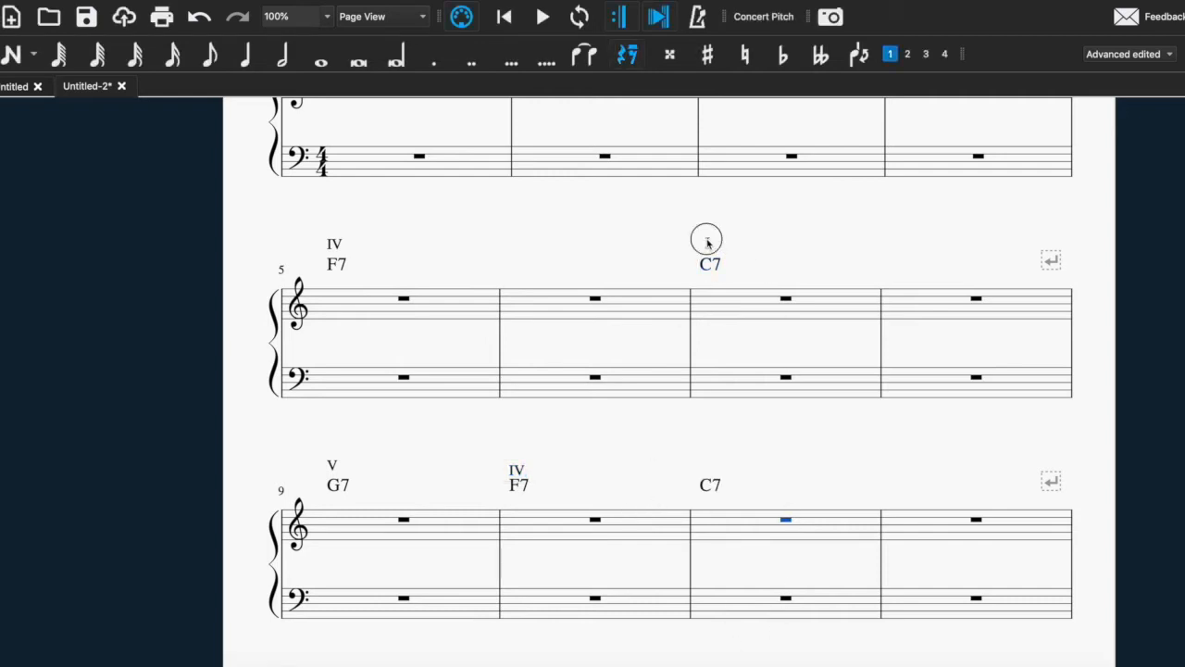
ctrl+click(789, 524)
key(Escape)
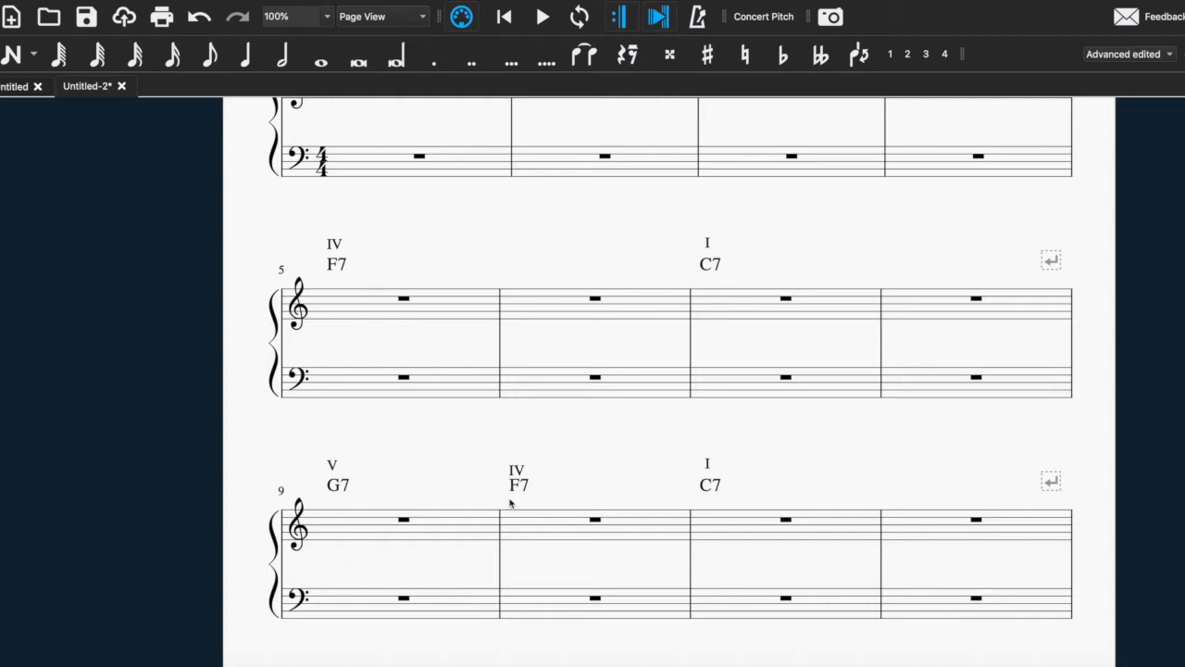
drag(612, 462, 543, 547)
drag(472, 325, 528, 407)
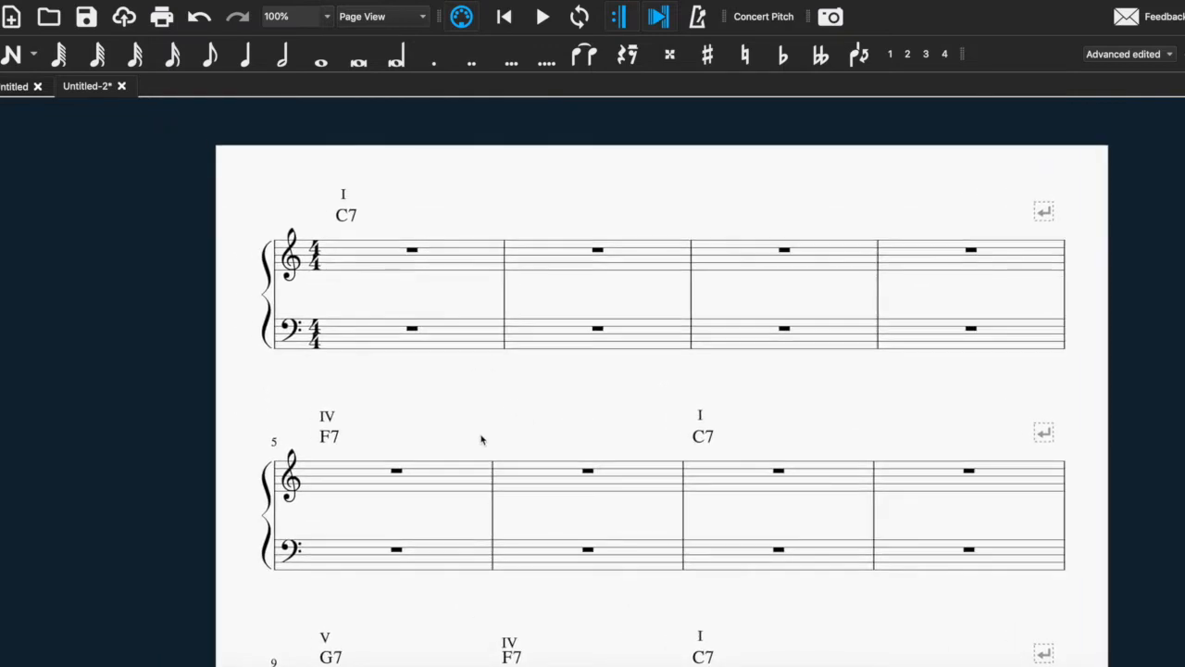
click(14, 56)
click(322, 59)
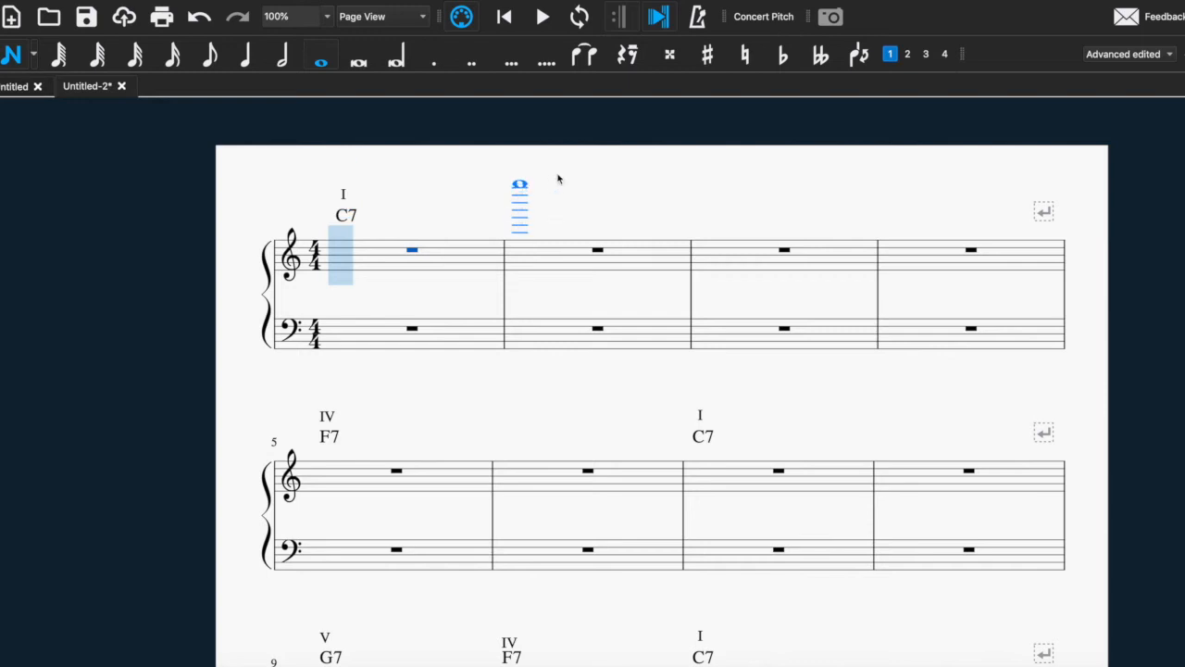
click(12, 57)
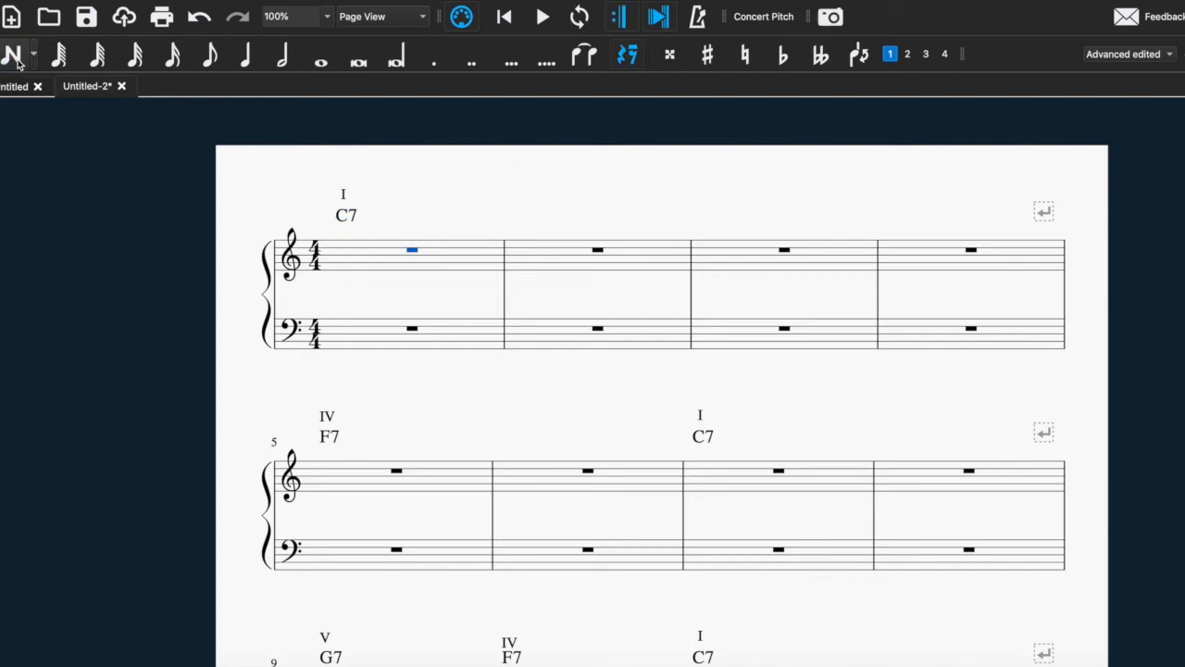
click(15, 57)
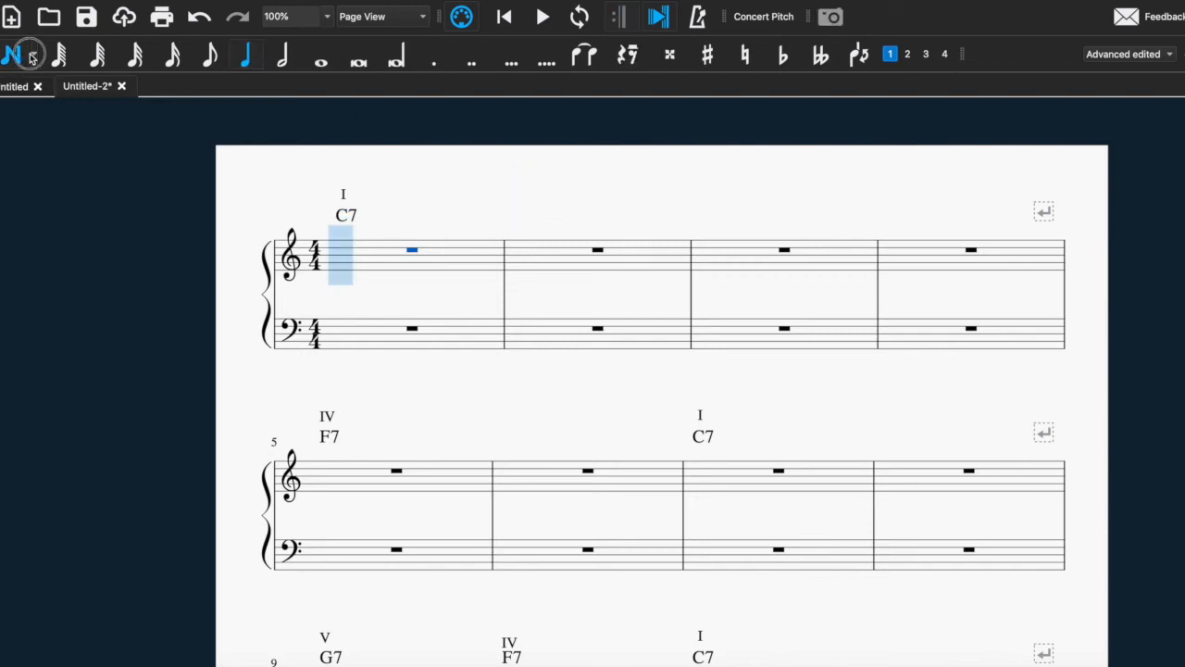
click(21, 59)
click(34, 54)
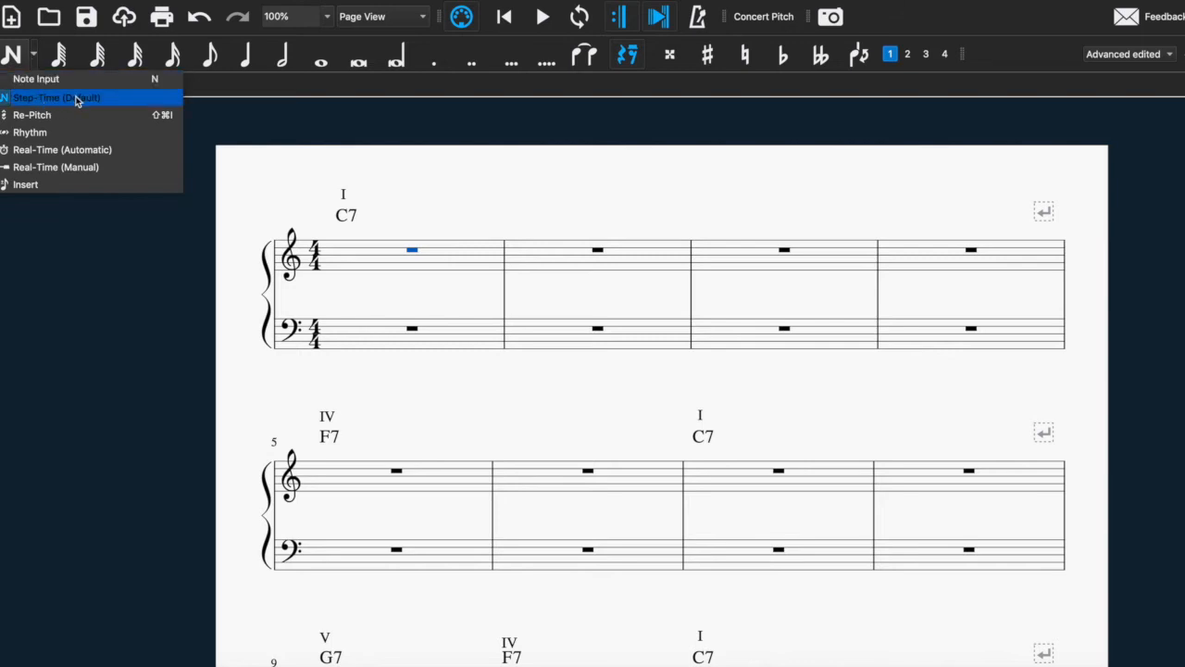
click(26, 60)
Step: Enter a whole-note C in bars 1 and 2 of the bass staff
click(18, 59)
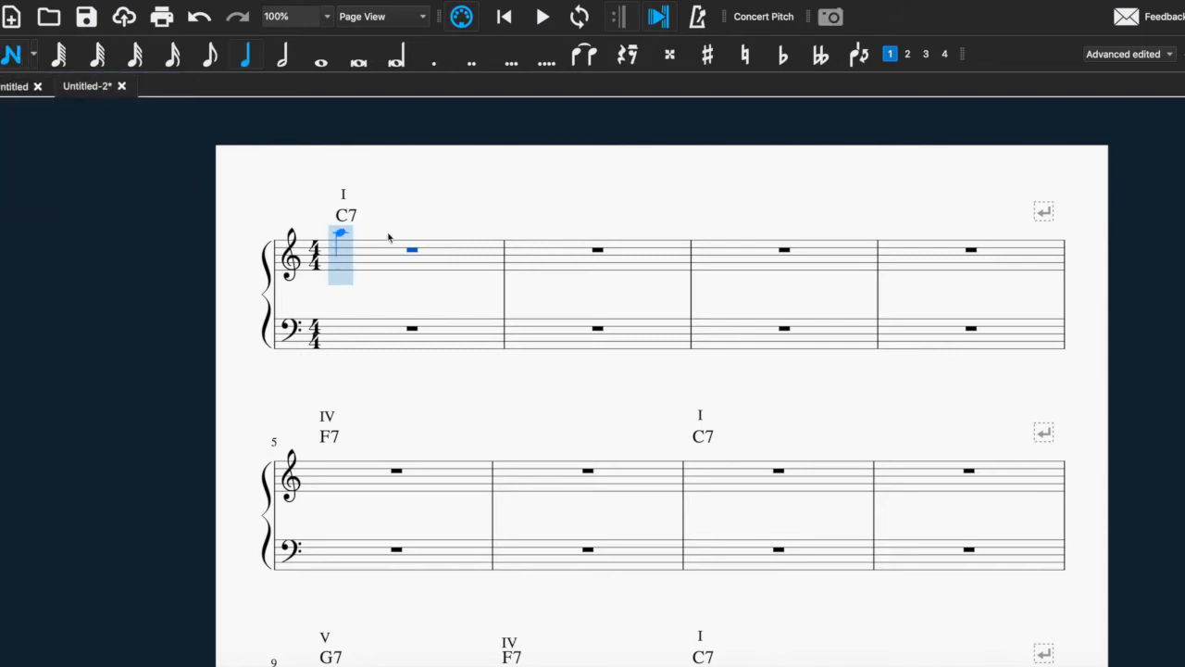
click(322, 59)
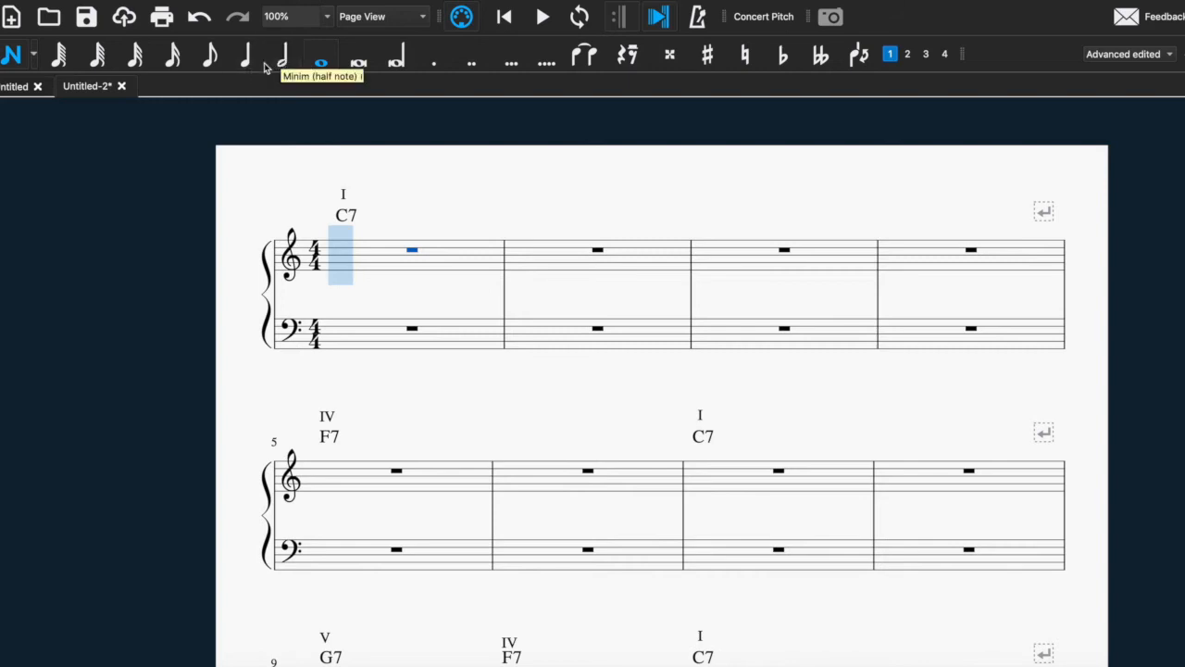
click(350, 339)
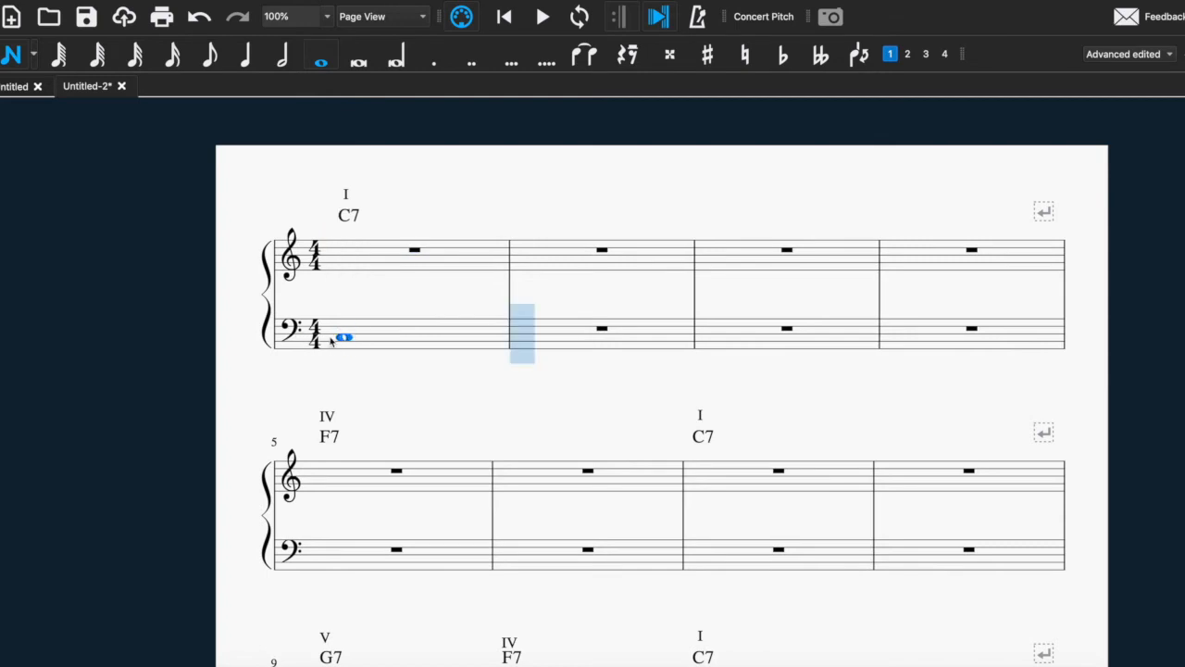
shift+click(359, 326)
click(543, 339)
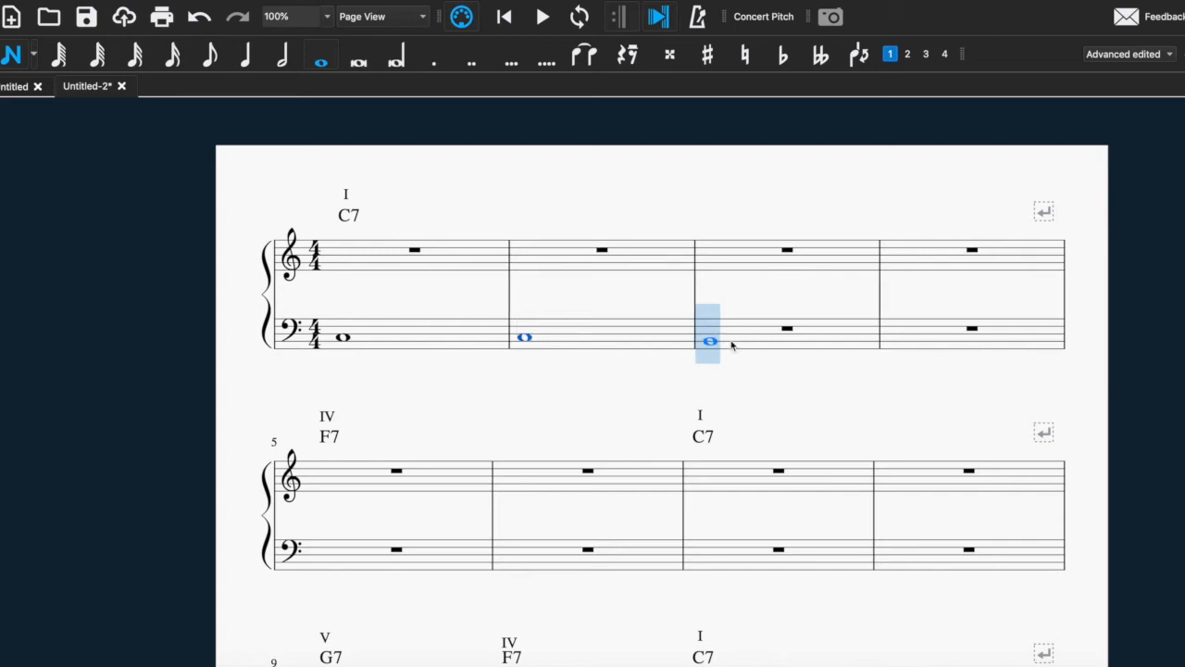
key(Escape)
Step: Copy the two bass-staff whole-note Cs from bars 1 and 2 into bars 3 and 4
shift+click(456, 339)
click(516, 396)
click(570, 335)
shift+click(419, 335)
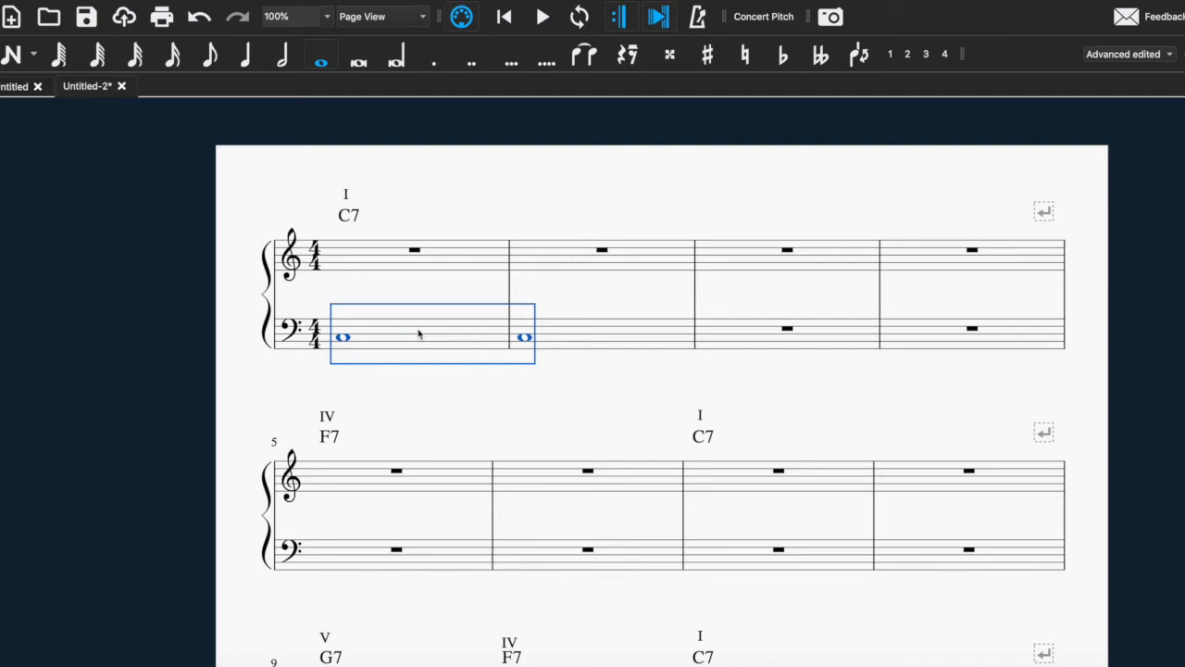
click(788, 339)
key(ctrl+v)
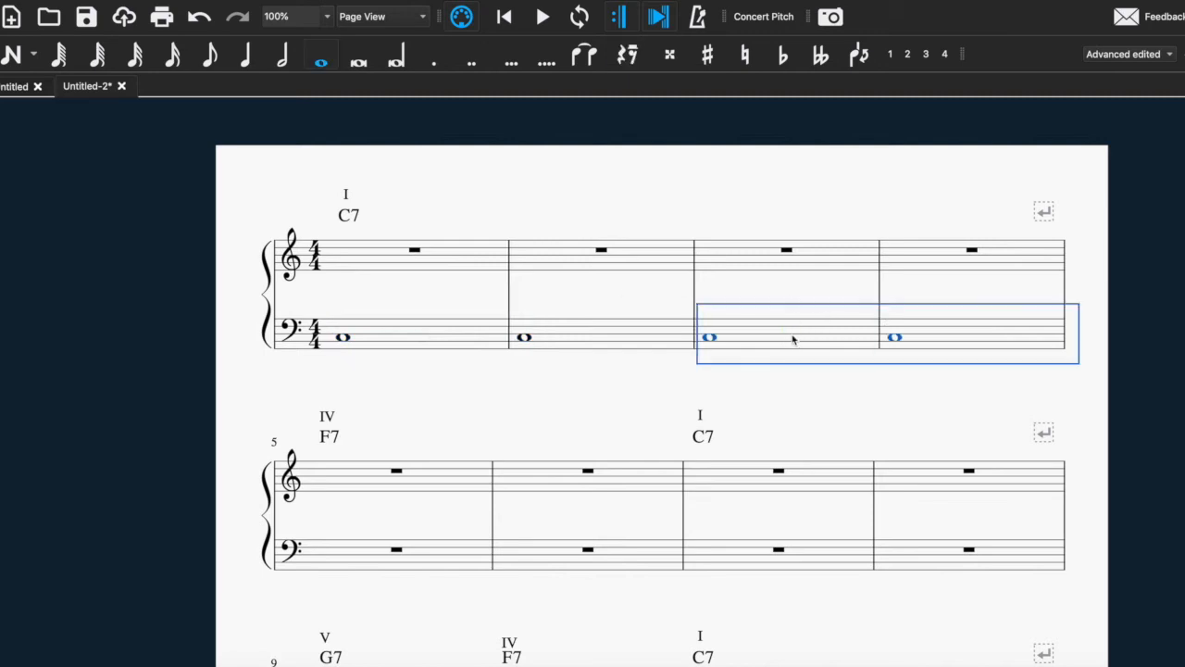
click(745, 392)
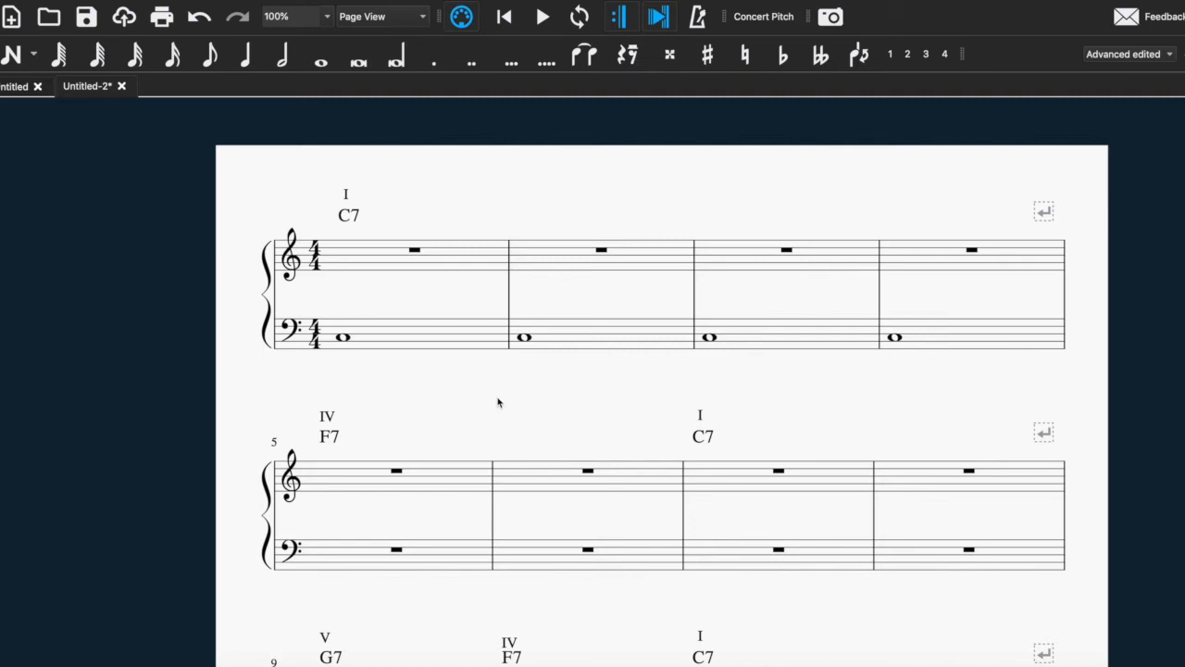
Step: Paste the two copied whole-note Cs into the bass staff at bars 7 and 8 and again at bars 11 and 12
scroll(500, 399, down, 3)
scroll(500, 399, left, 1)
scroll(794, 492, down, 2)
click(795, 418)
key(ctrl+v)
click(819, 641)
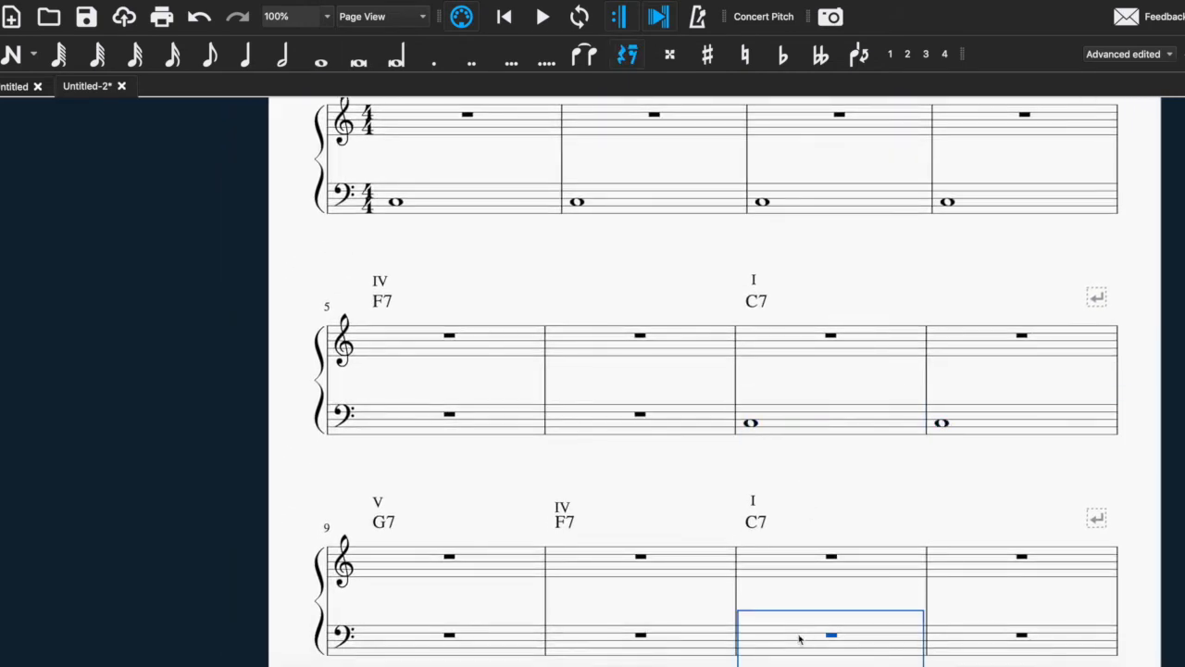
scroll(793, 630, down, 2)
scroll(794, 630, left, 1)
key(ctrl+v)
scroll(814, 440, up, 3)
scroll(814, 440, right, 1)
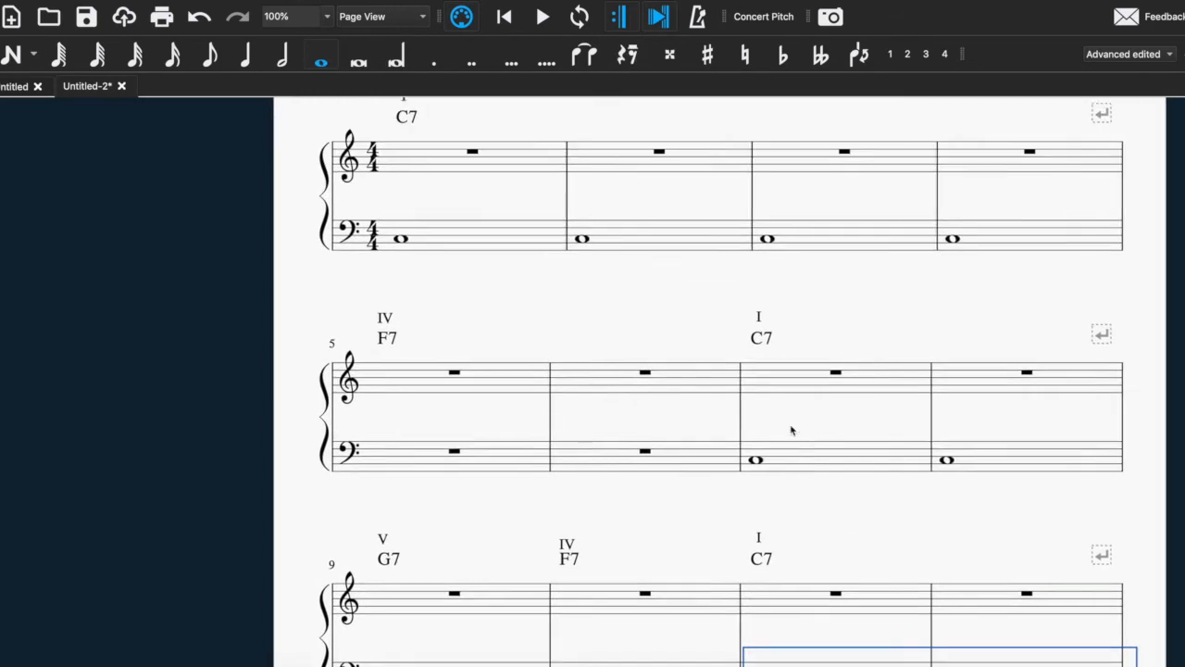
scroll(629, 297, up, 1)
Step: Enter a whole-note F in bars 5 and 6 of the bass staff
click(407, 489)
click(11, 56)
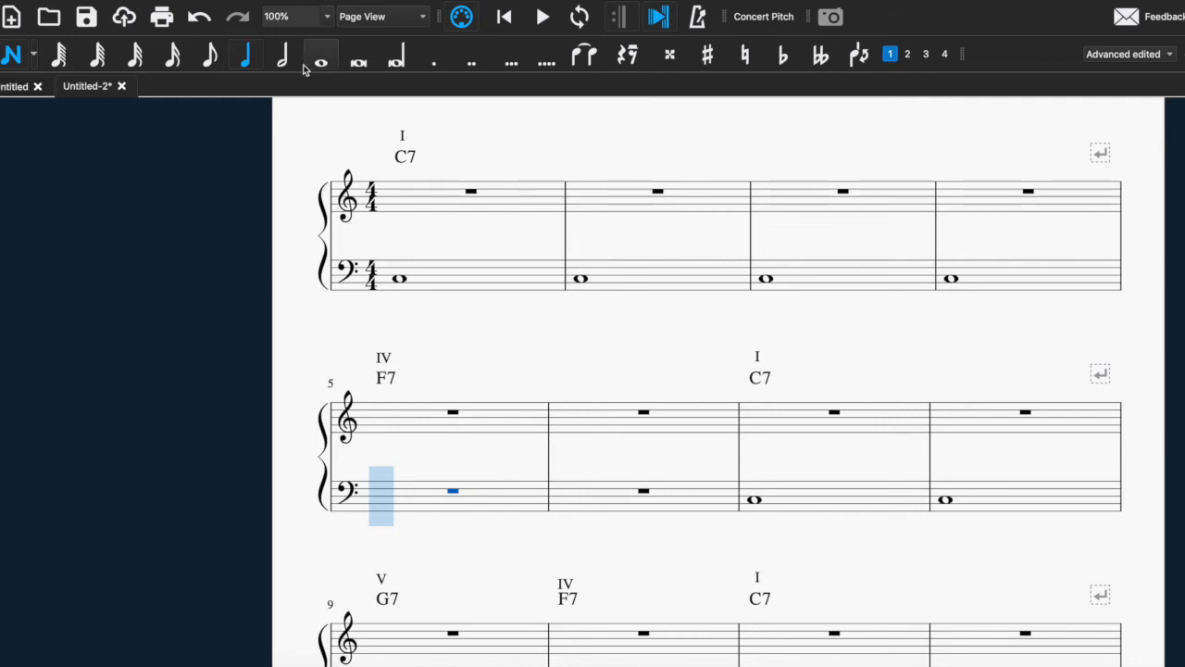
click(321, 62)
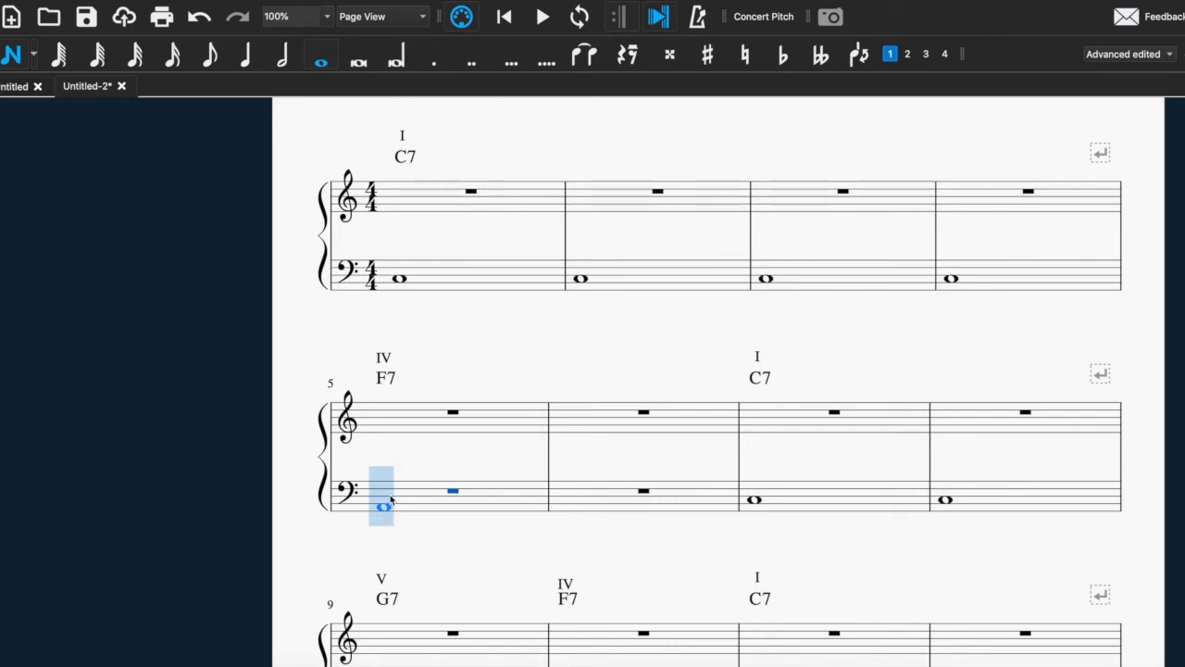
click(387, 491)
click(569, 488)
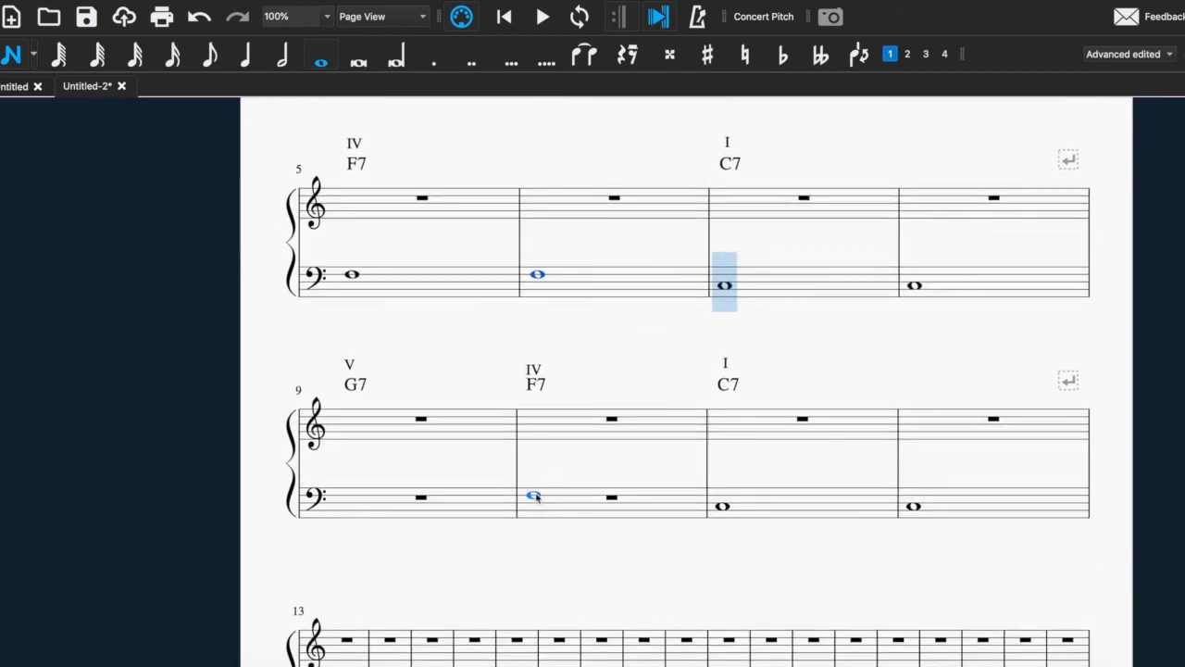
Step: Enter a whole-note F in bar 10 and a whole-note G in bar 9 of the bass staff
click(535, 493)
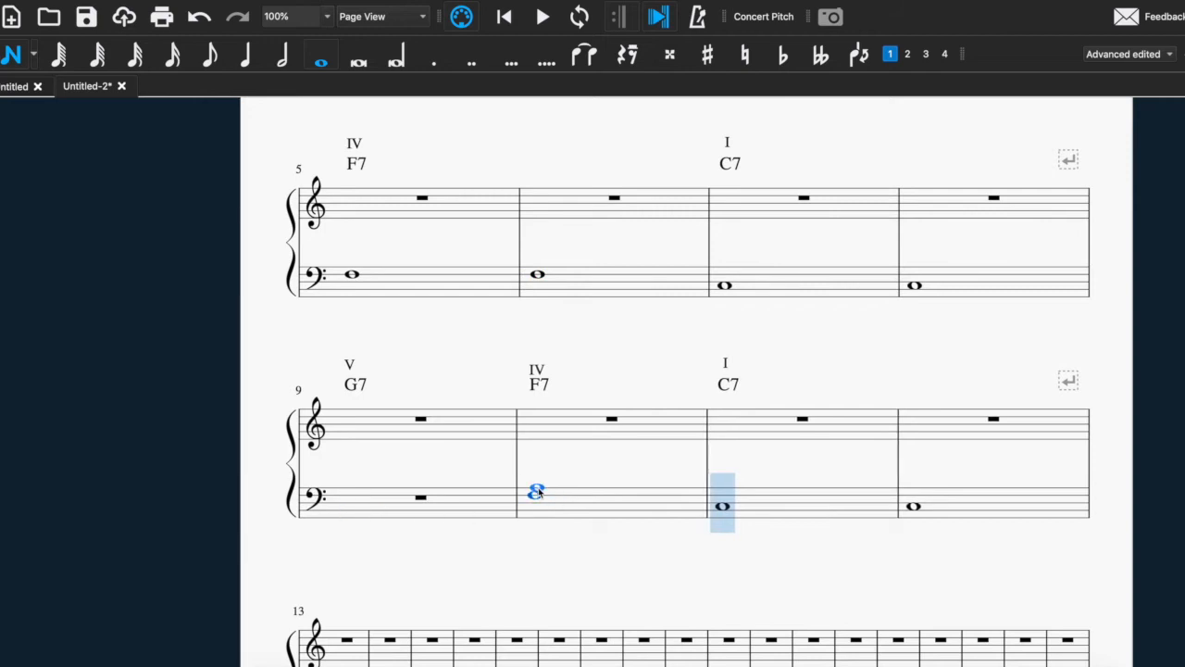
click(351, 494)
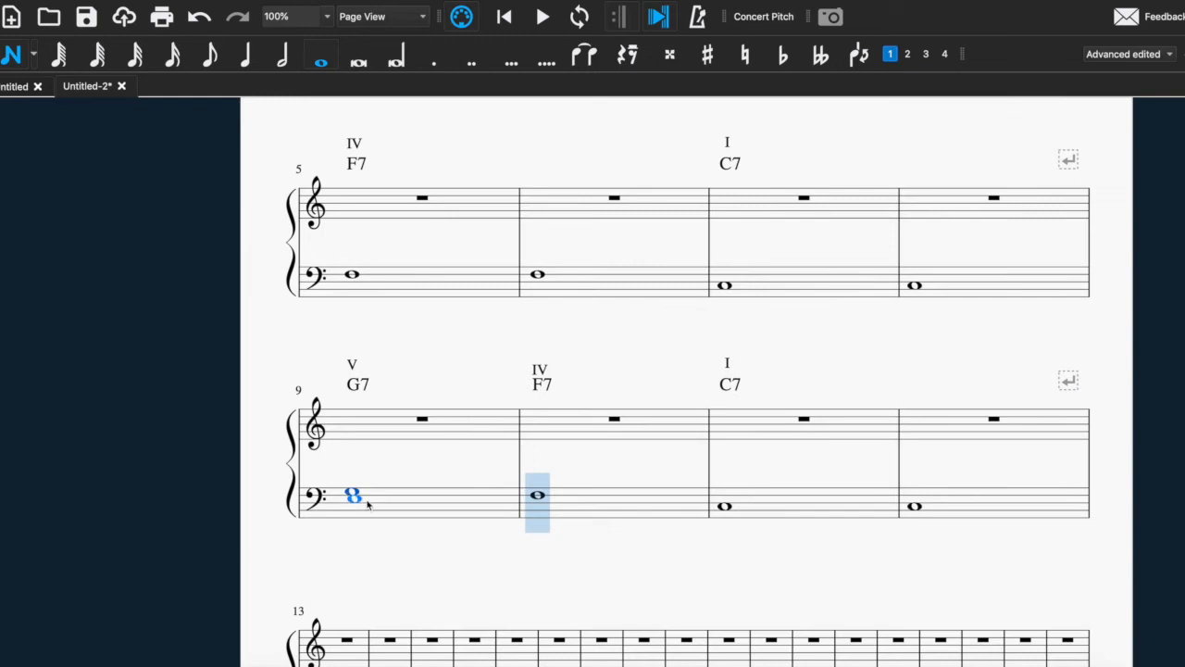
key(Escape)
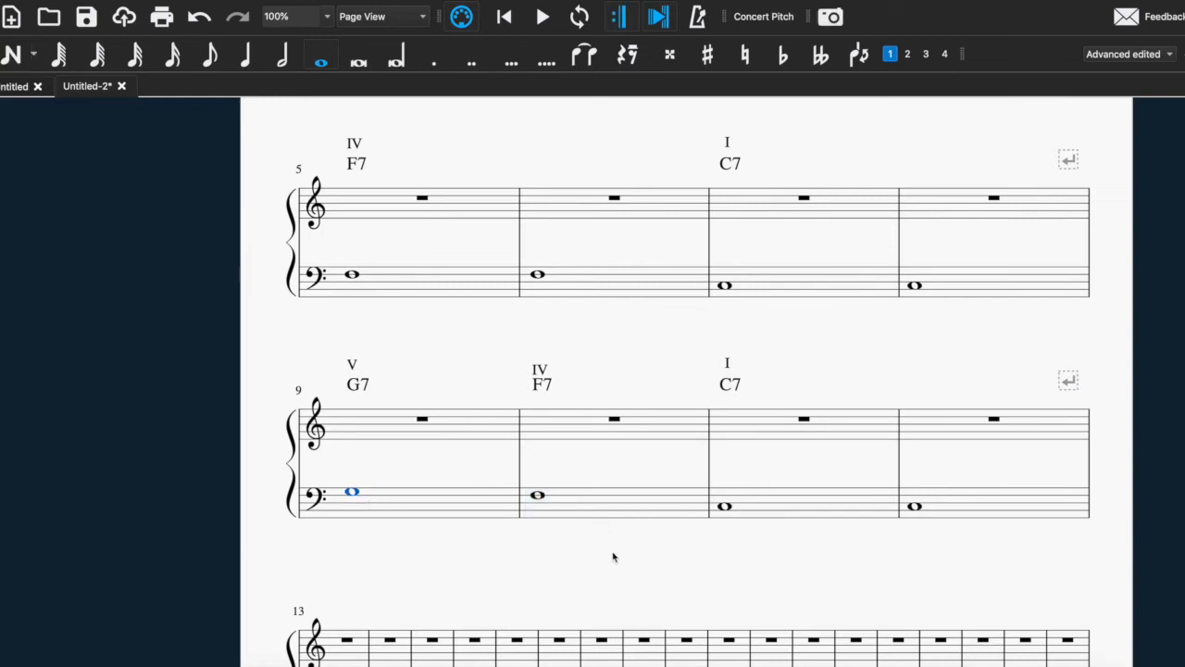
Step: Stack the whole notes C, E, G and B as a chord in bar 1 of the treble staff
scroll(613, 557, up, 5)
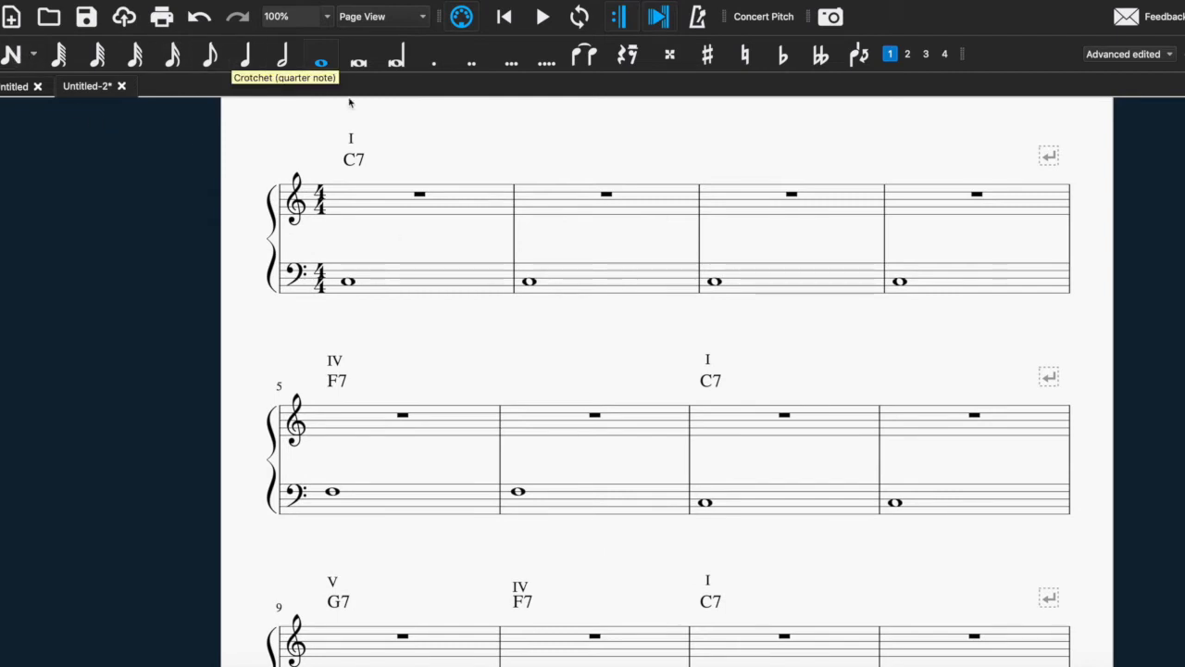
click(13, 63)
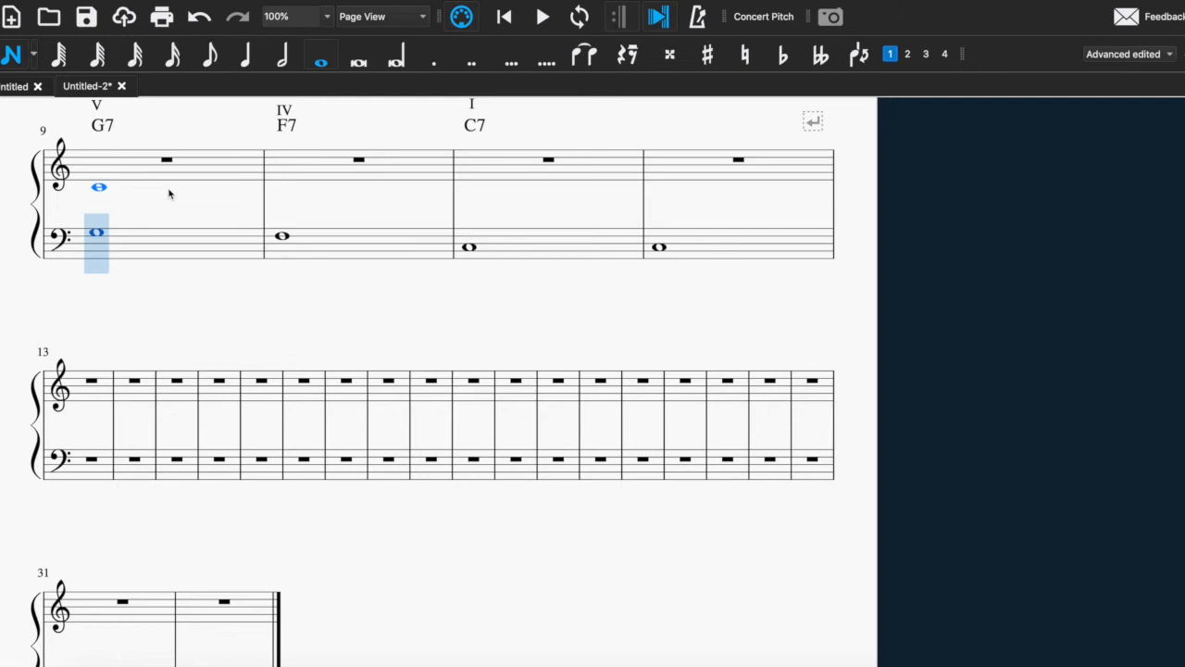
scroll(170, 193, up, 7)
scroll(169, 193, up, 5)
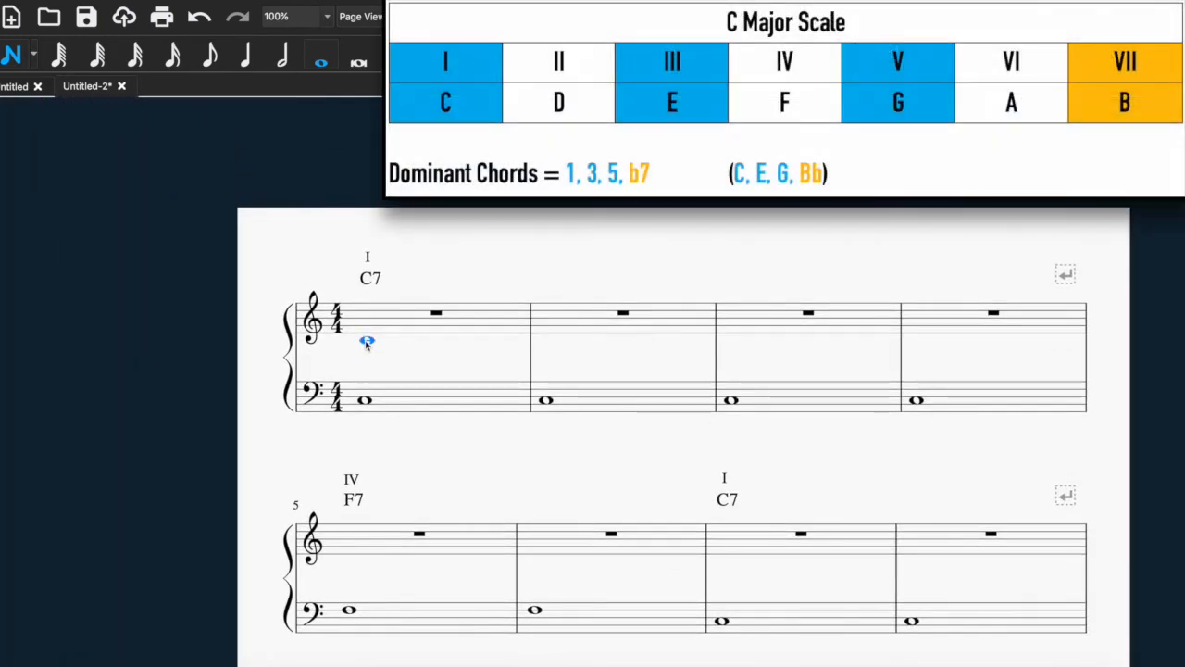
click(368, 341)
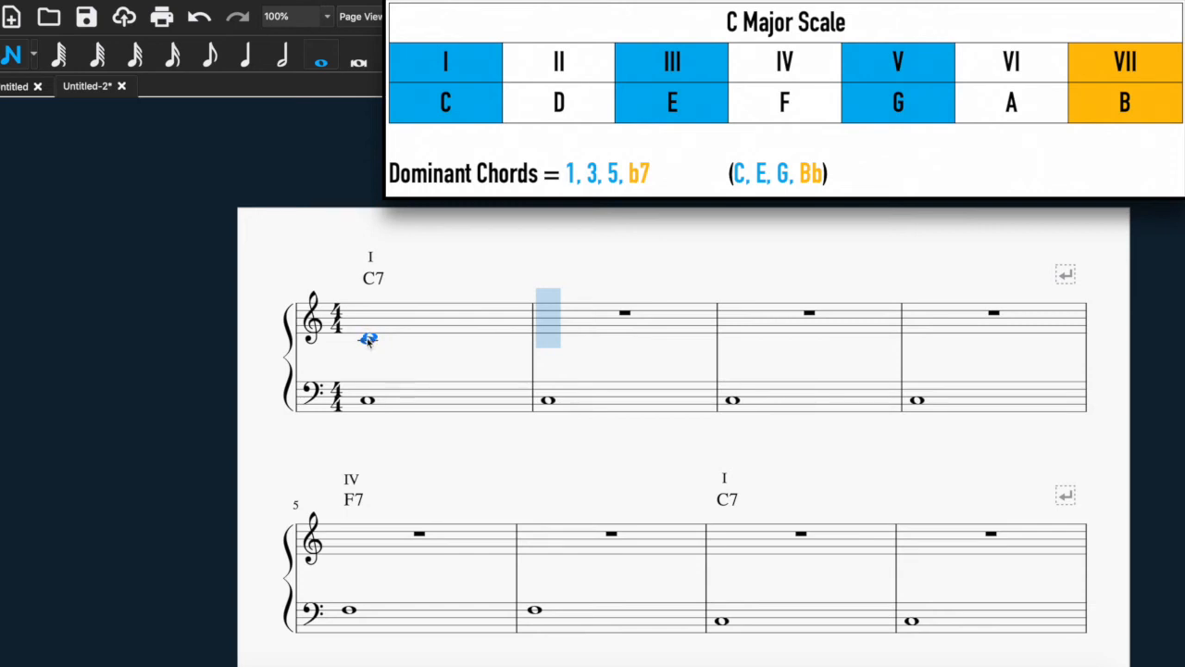
click(369, 334)
click(371, 331)
click(371, 323)
click(368, 319)
key(Escape)
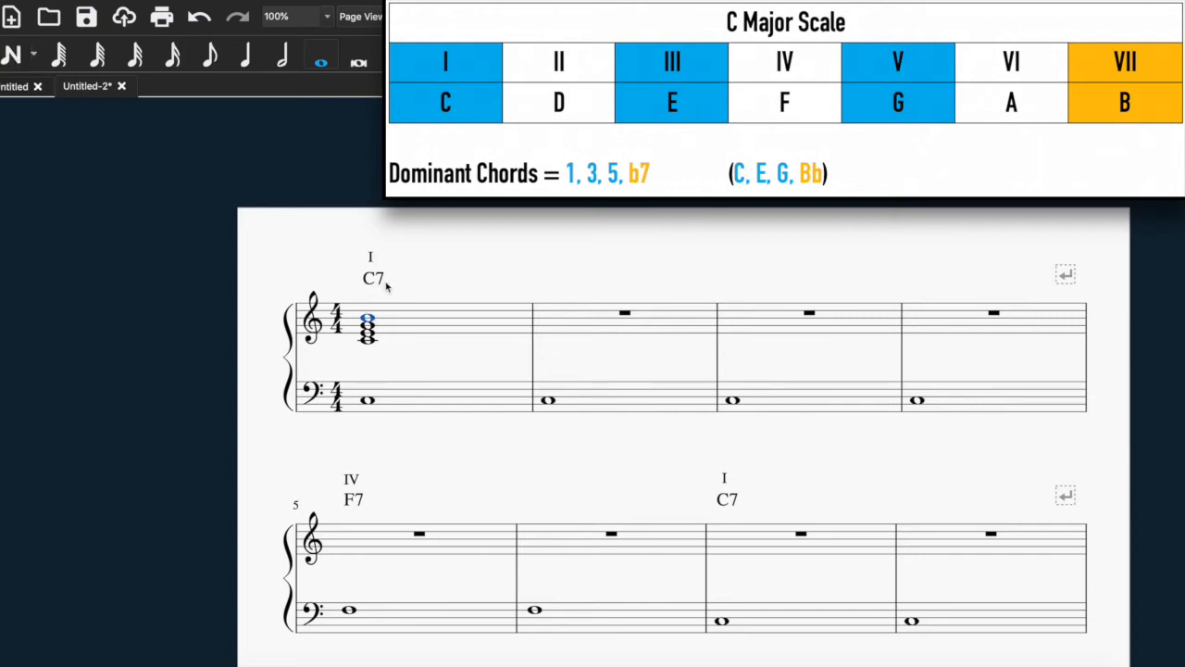
Step: Lower the chord's top note in bar 1 from B to B flat
click(370, 318)
key(Down)
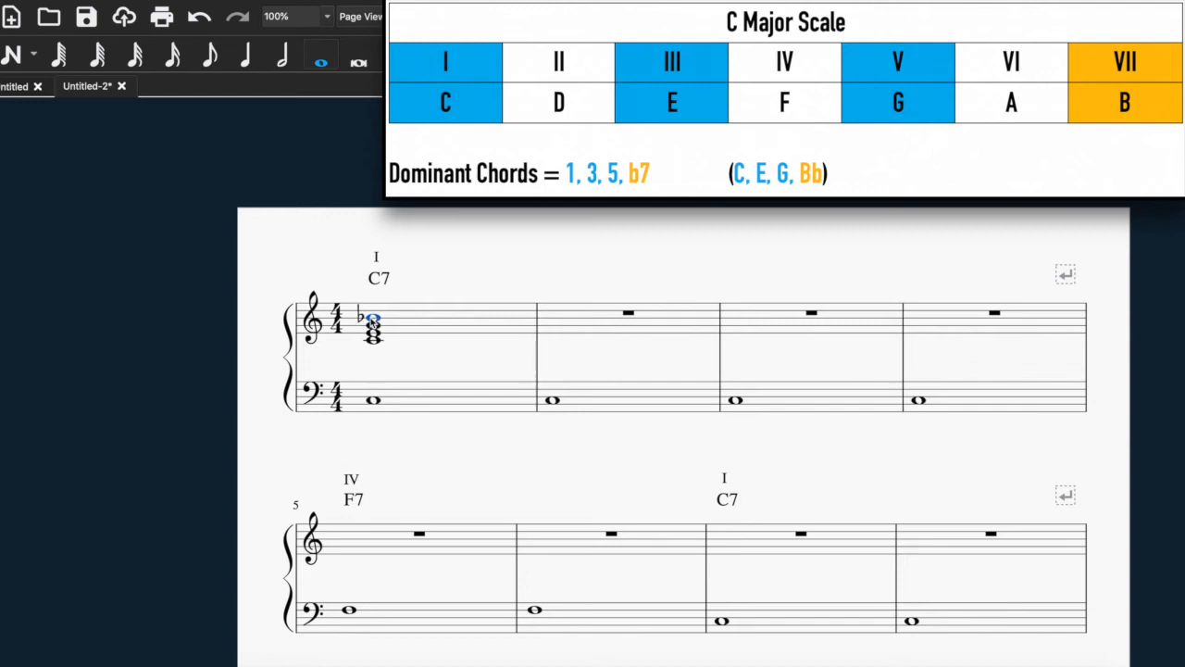
click(520, 264)
Step: Copy the treble chord from bar 1 to bar 2 and delete the C7 symbol and I label pasted with it
click(372, 341)
key(shift+Right)
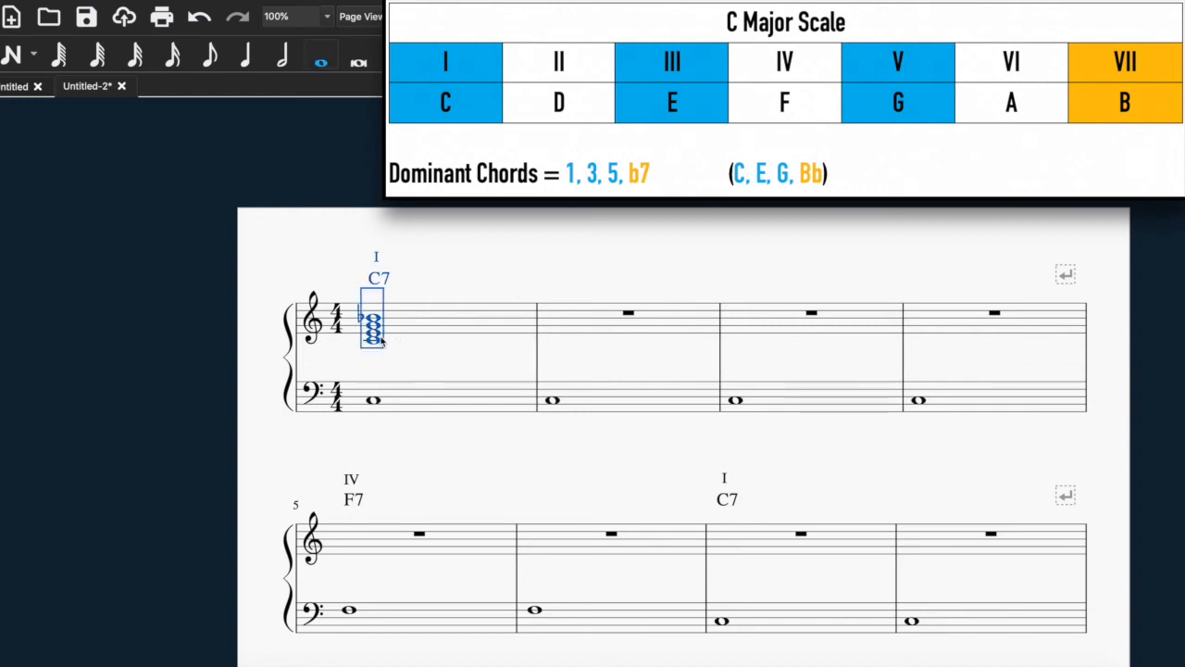
click(564, 313)
key(super+v)
click(590, 283)
click(562, 279)
key(Delete)
click(560, 257)
key(Delete)
Step: Copy the unlabelled treble chord from bar 2 into bars 3 and 4
key(shift+Right)
key(super+c)
click(754, 324)
key(super+v)
click(956, 330)
key(super+v)
Step: Stack the whole notes F, A, C and E in bar 5 of the treble staff and lower the top note to E flat
scroll(773, 402, down, 3)
scroll(772, 402, left, 2)
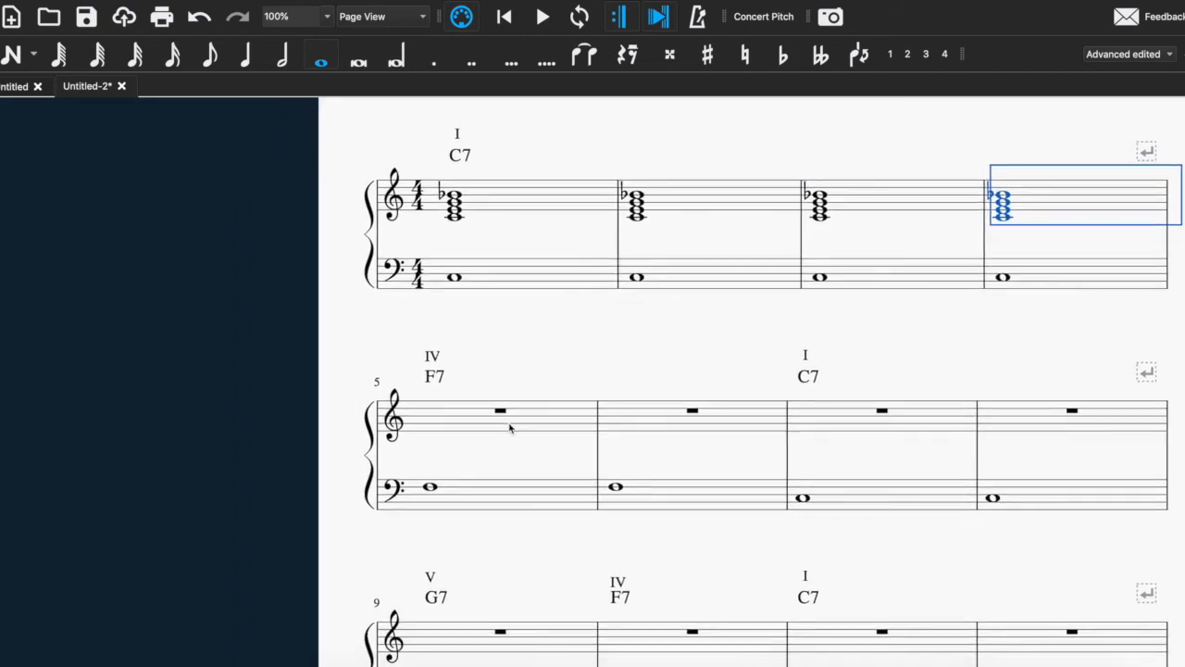
click(483, 432)
click(500, 362)
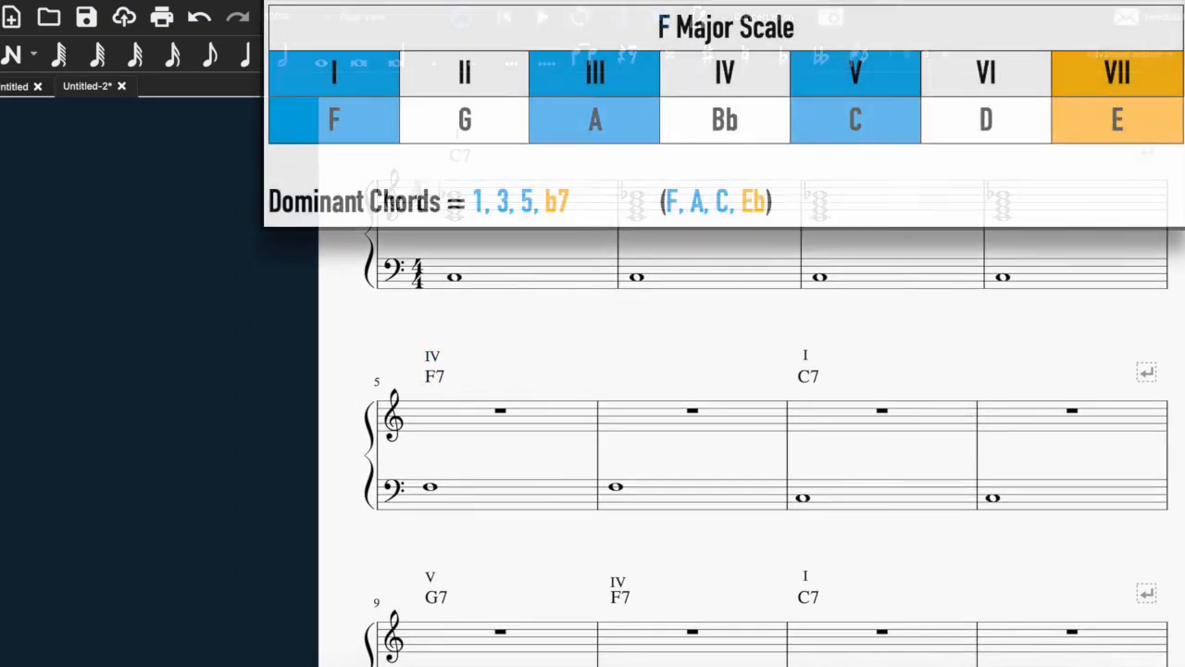
click(12, 57)
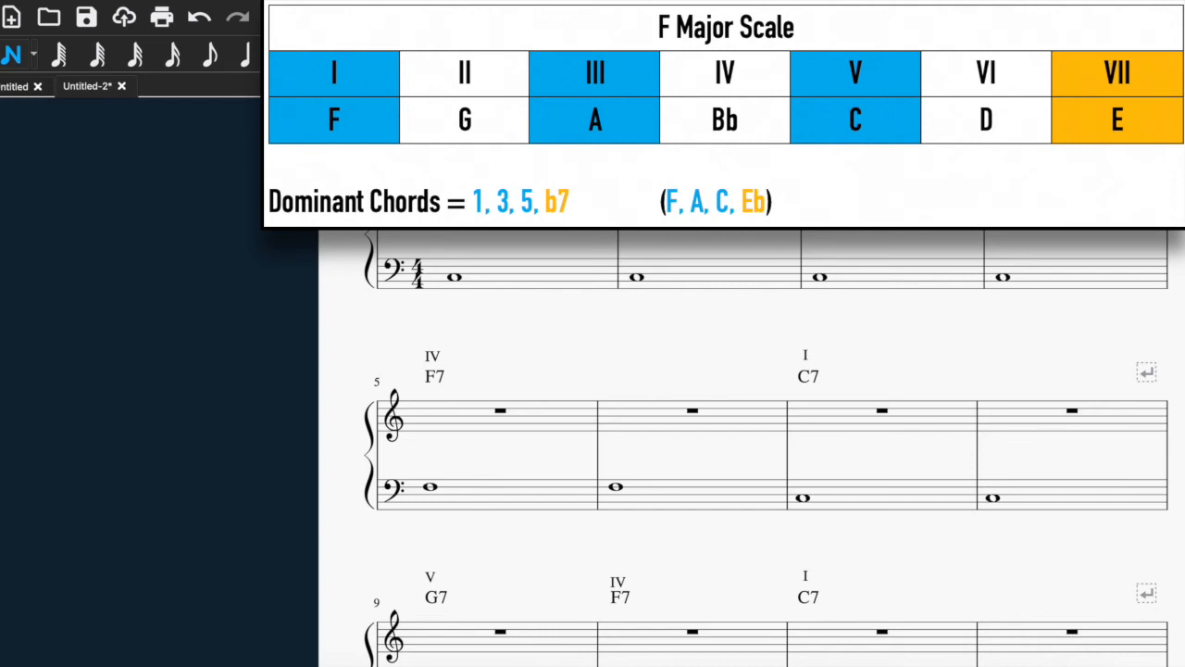
click(436, 429)
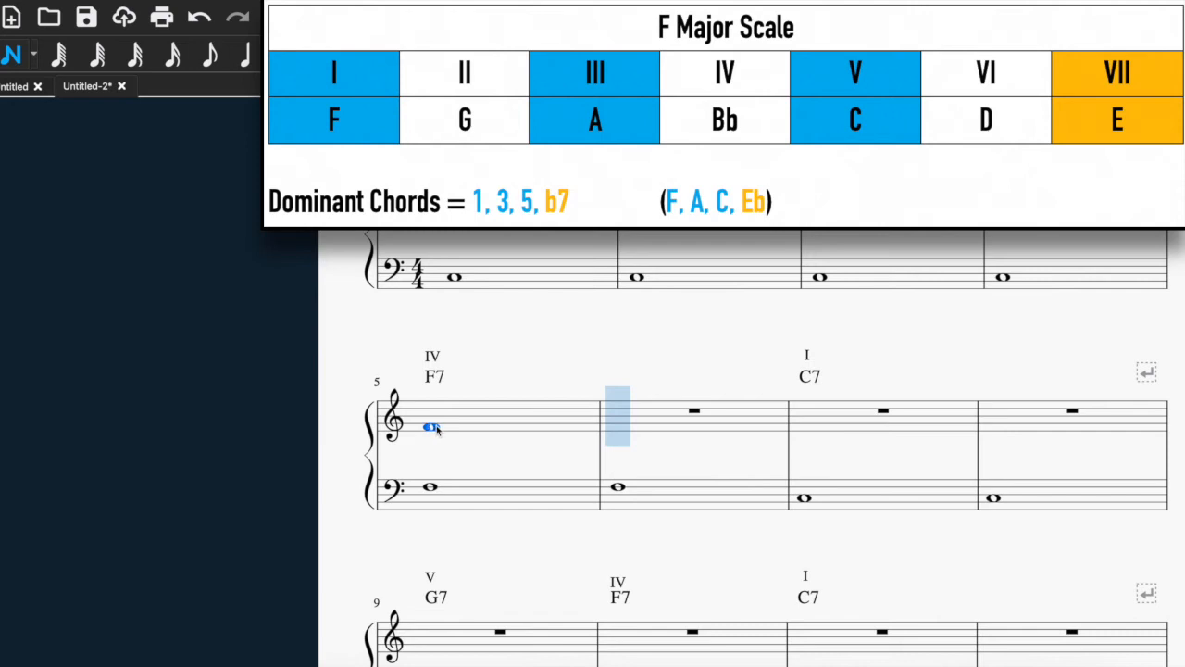
shift+click(436, 421)
key(ctrl+Up)
click(433, 421)
click(432, 411)
click(433, 409)
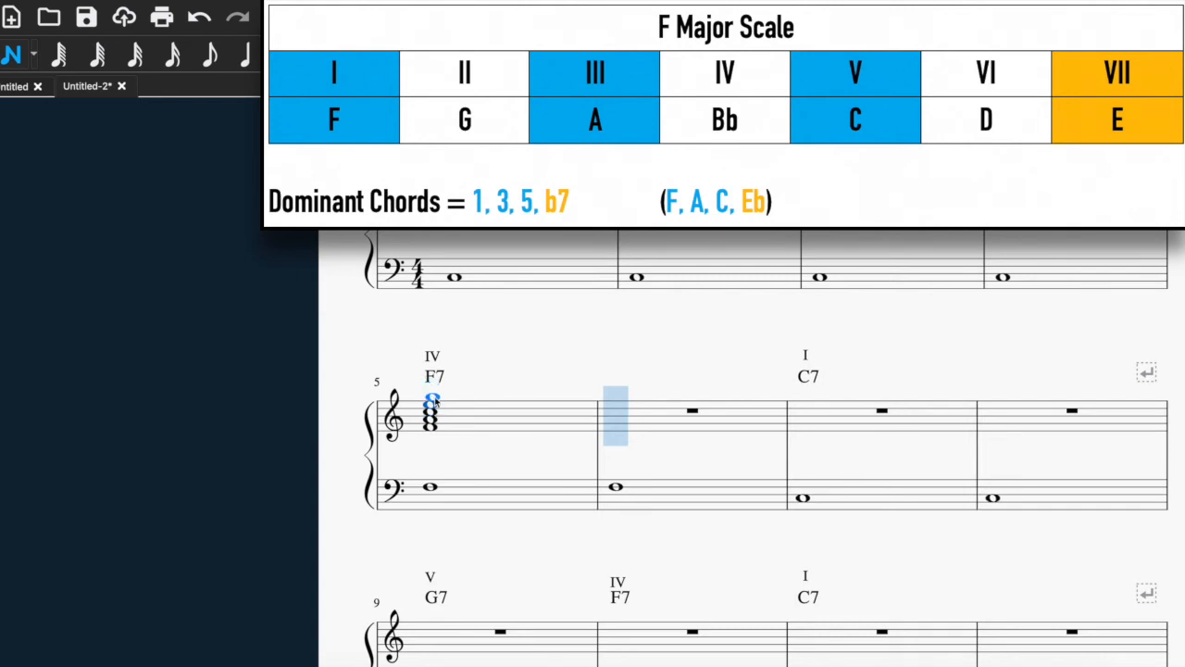
key(Escape)
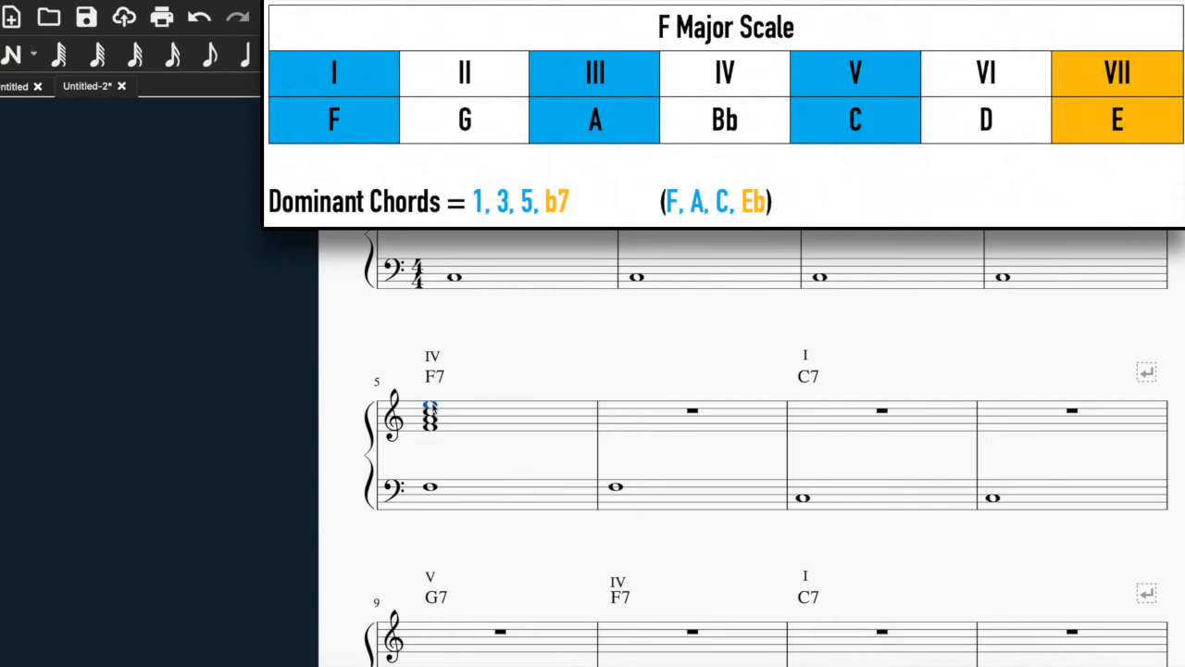
key(Down)
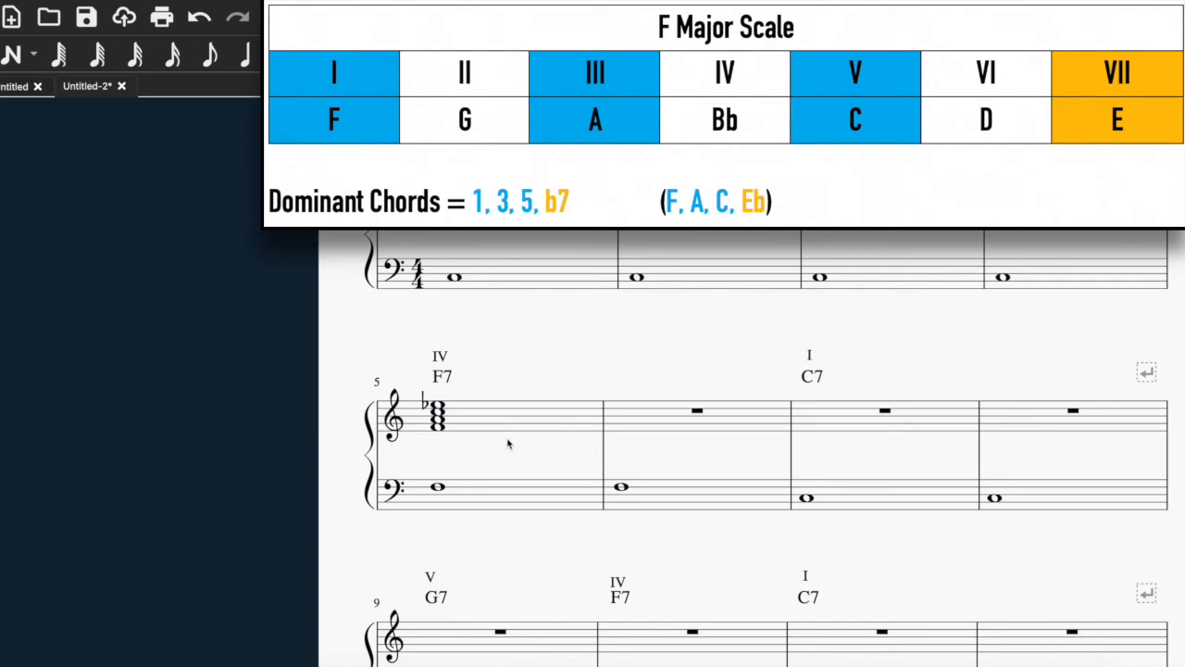
Step: Copy the treble chord from bar 5 to bar 6 and delete the F7 symbol and IV label pasted with it
click(480, 414)
click(614, 408)
key(ctrl+v)
click(636, 380)
key(Delete)
click(629, 355)
key(Delete)
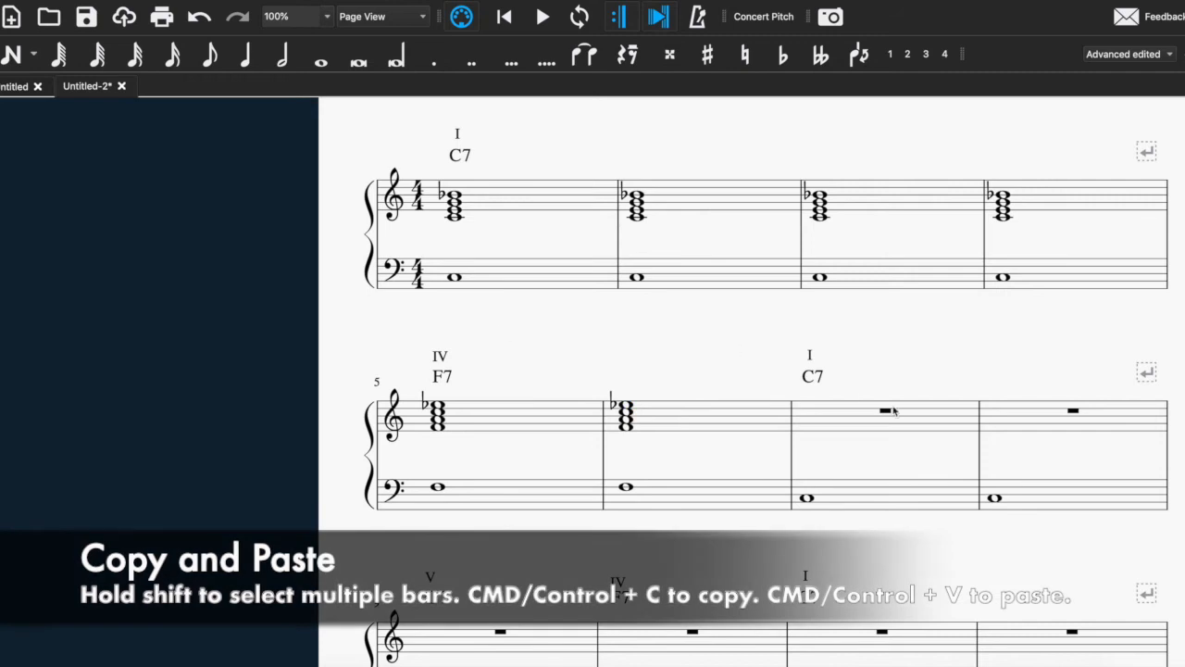
Step: Copy the treble chords of bars 1 and 2 into bars 7–8 and bars 11–12
click(533, 201)
shift+click(684, 198)
key(ctrl+c)
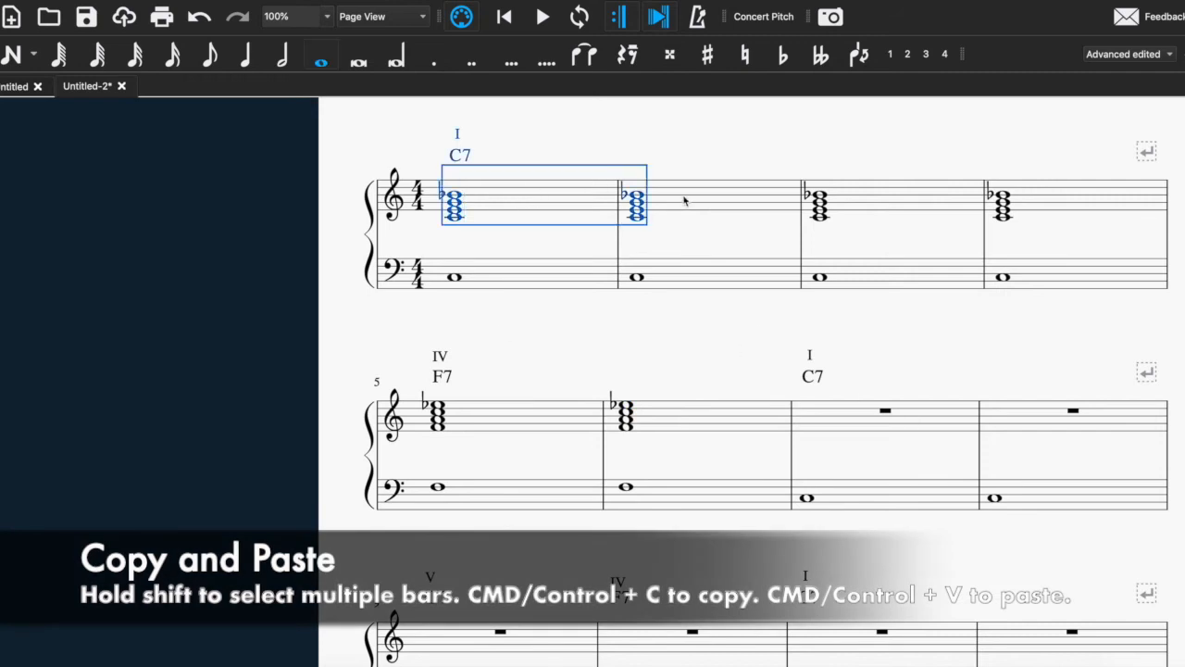
click(927, 440)
key(ctrl+v)
scroll(913, 433, down, 2)
scroll(913, 433, down, 2)
click(828, 442)
key(ctrl+v)
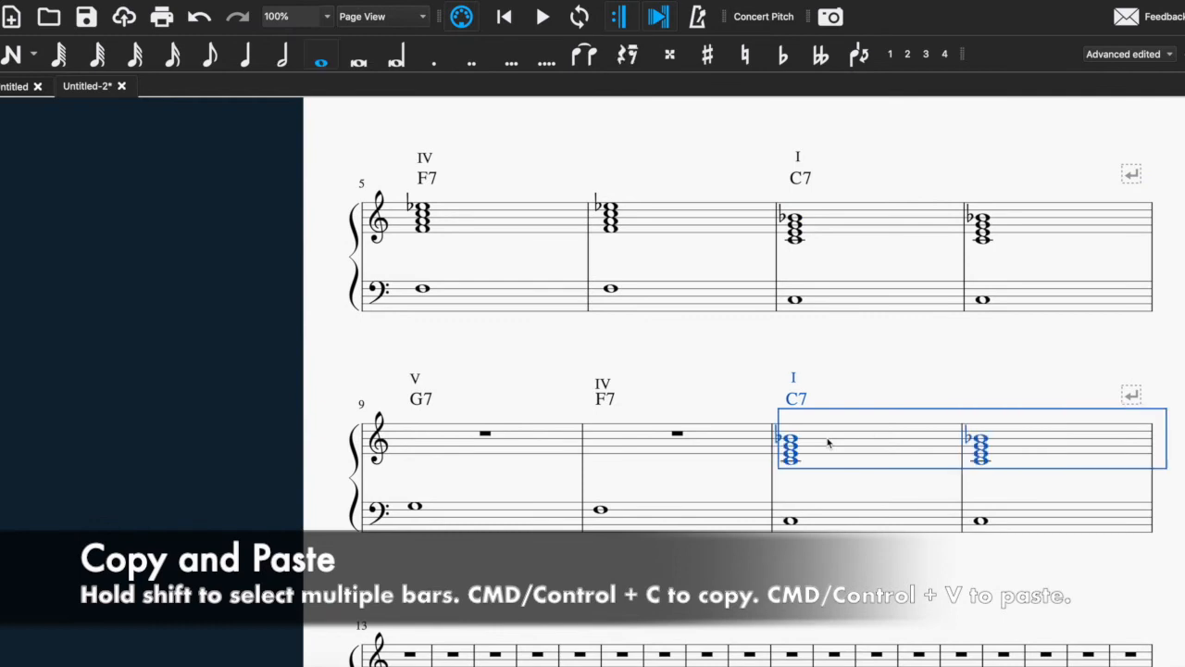
Step: Copy the treble F7 chord from bar 5 into bar 10
scroll(829, 443, up, 2)
click(506, 326)
click(501, 347)
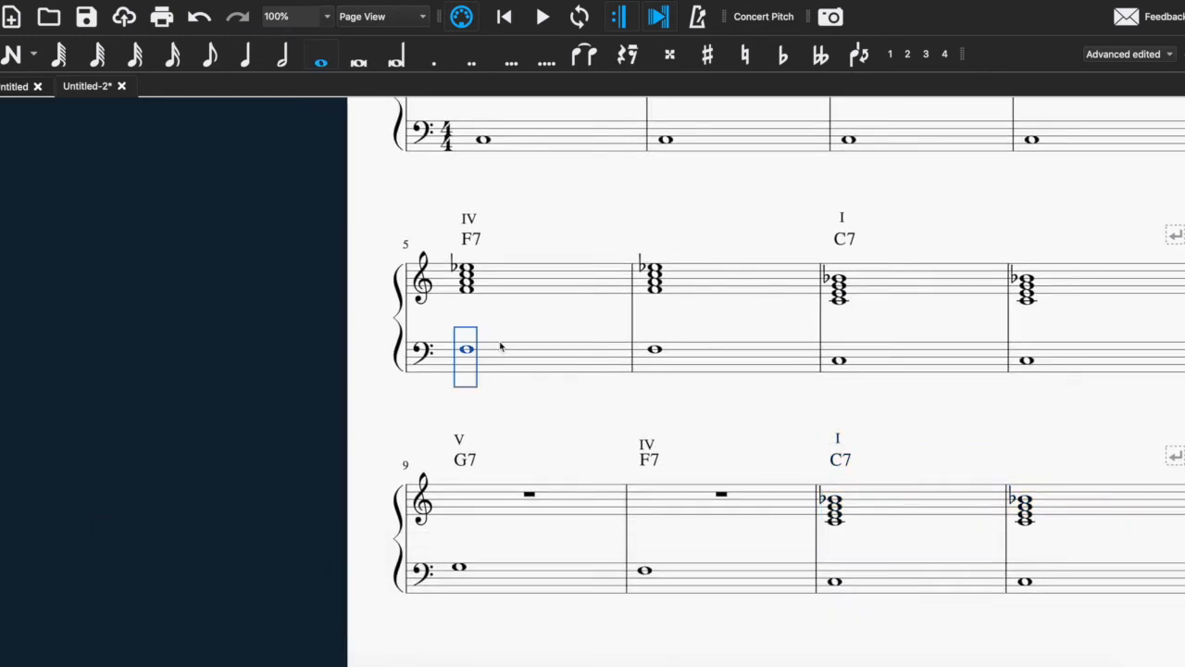
click(507, 287)
key(ctrl+c)
click(669, 488)
key(ctrl+v)
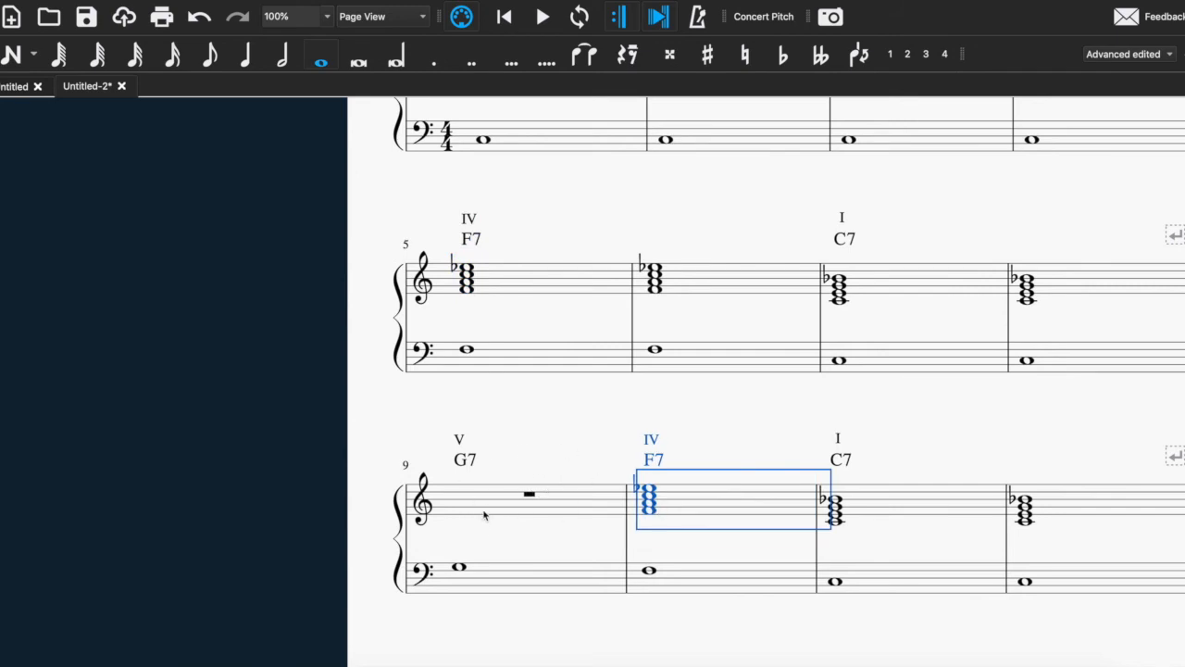
Step: Stack the whole notes G, B, D and F natural as a chord in bar 9 of the treble staff
click(553, 426)
click(11, 54)
click(334, 63)
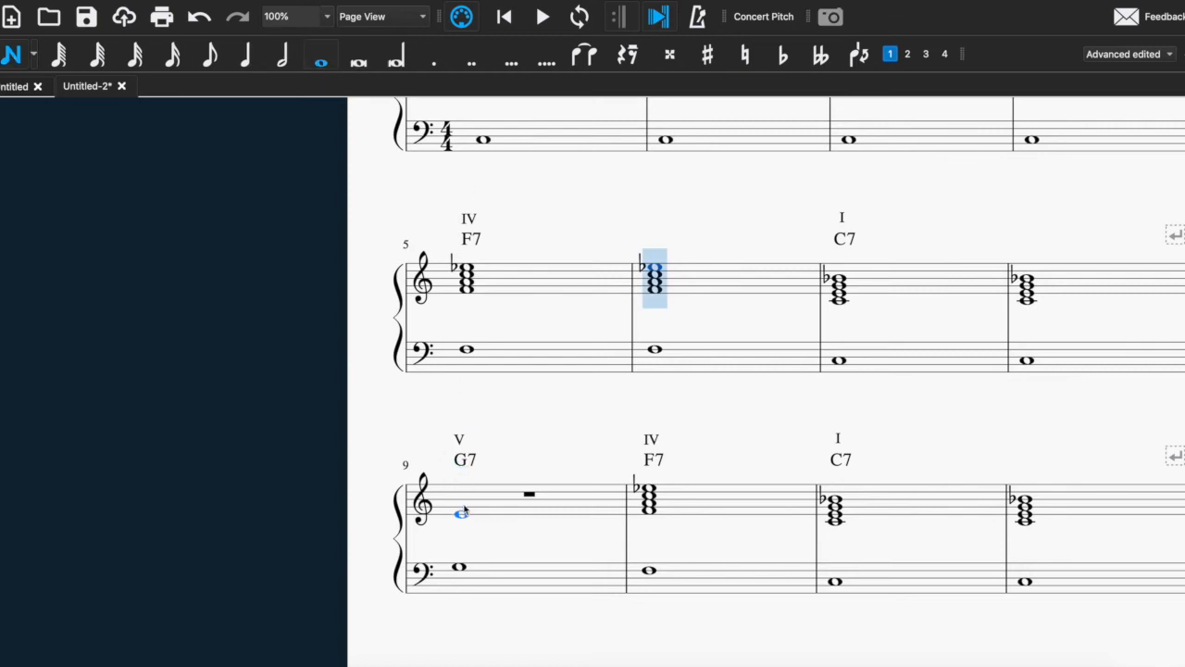
click(465, 509)
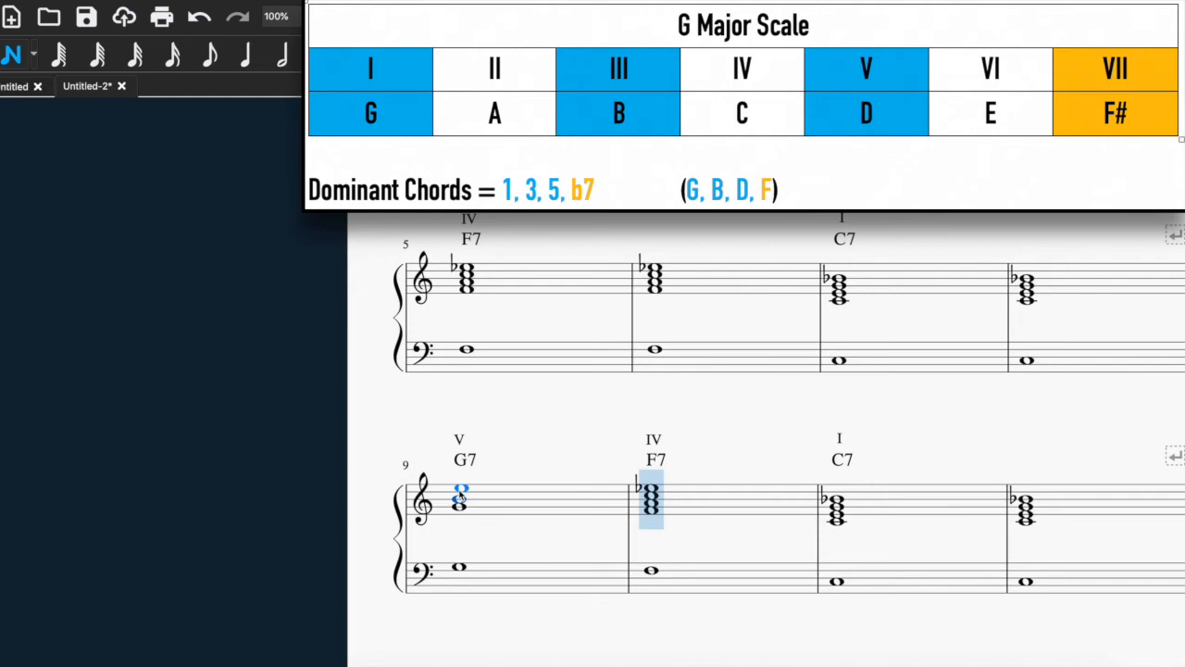
click(459, 497)
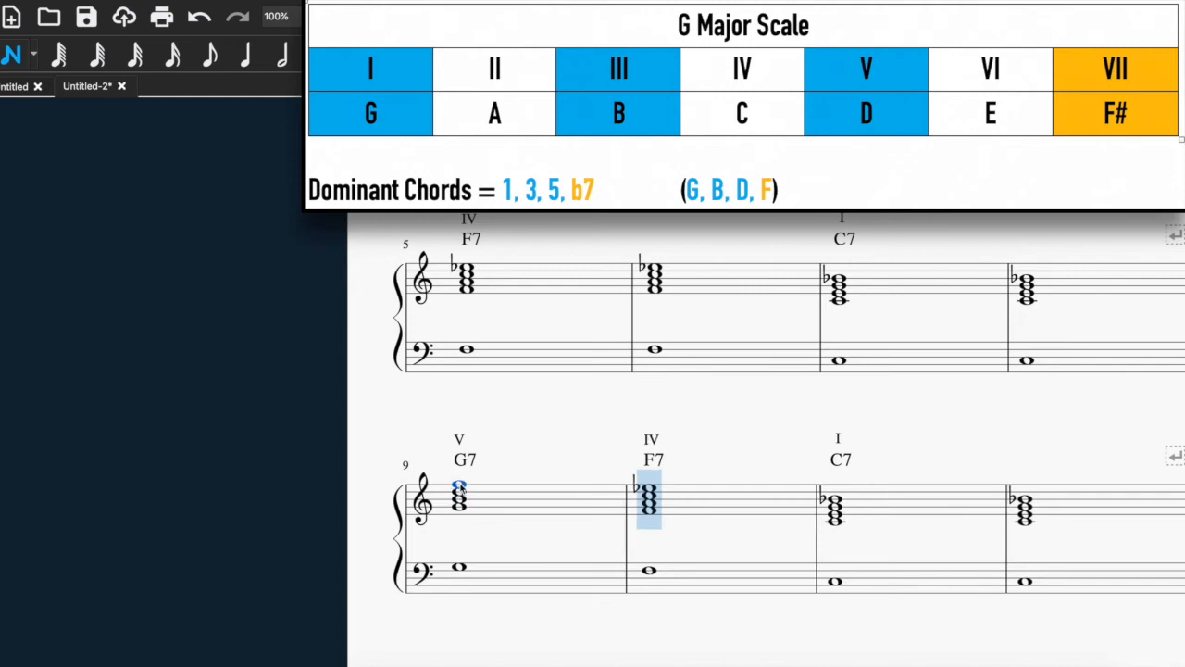
key(Up)
key(Escape)
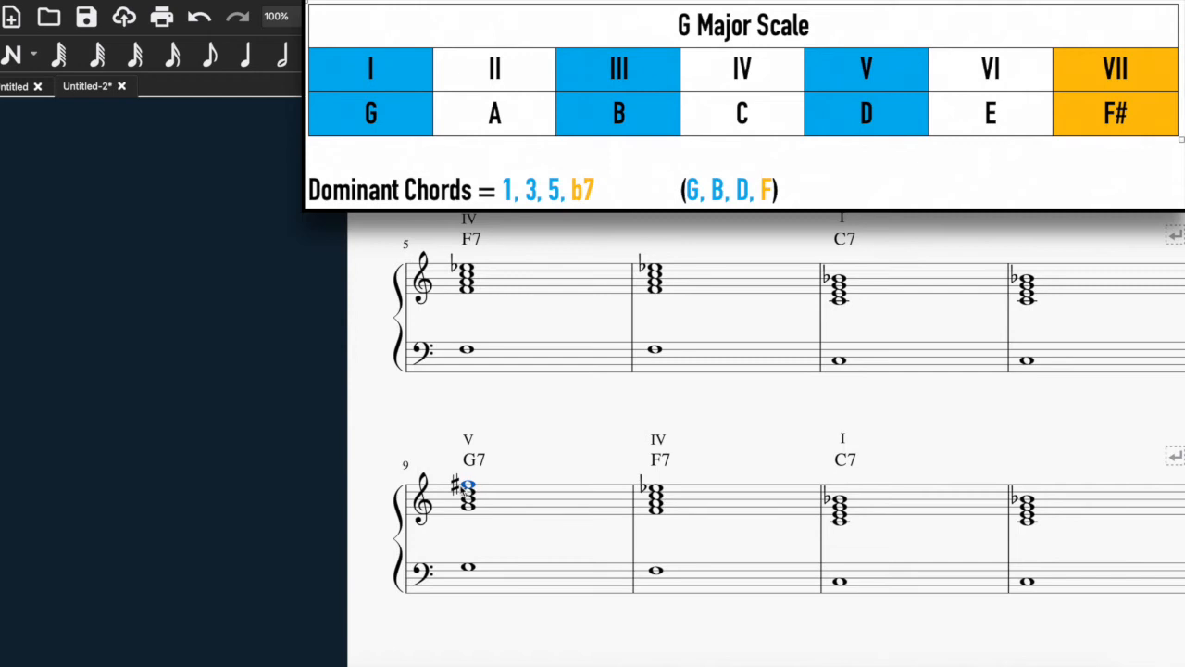
key(Down)
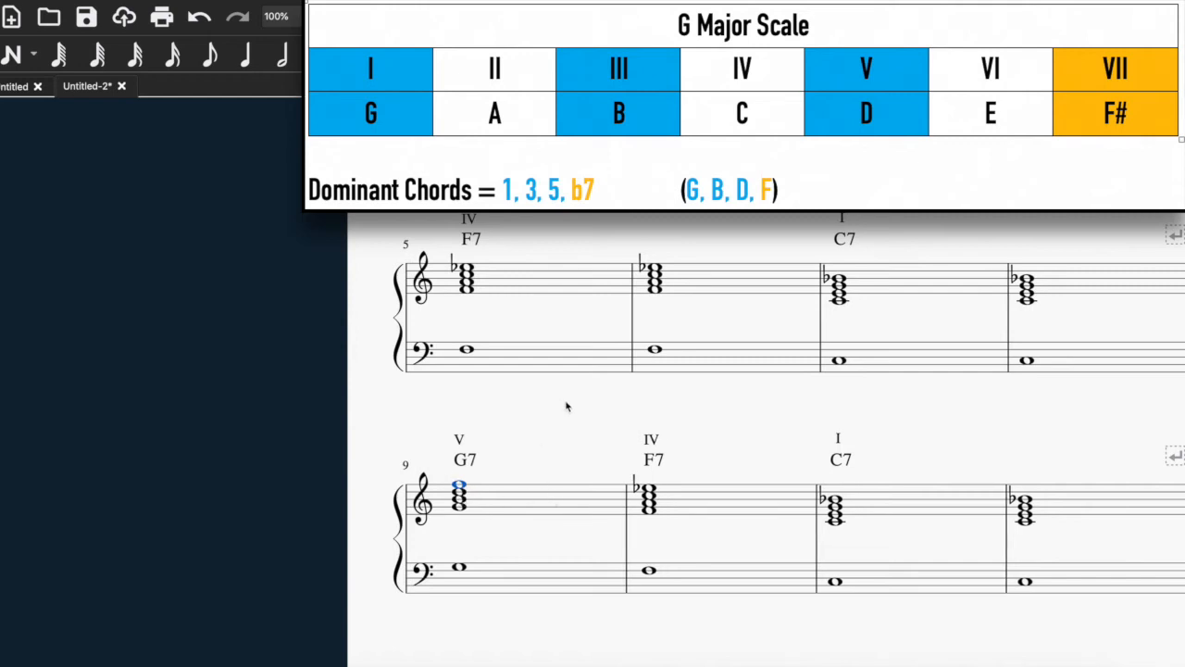
Step: Look over the chords, labels and bass notes across all twelve bars of the score
scroll(567, 405, up, 3)
scroll(567, 406, right, 3)
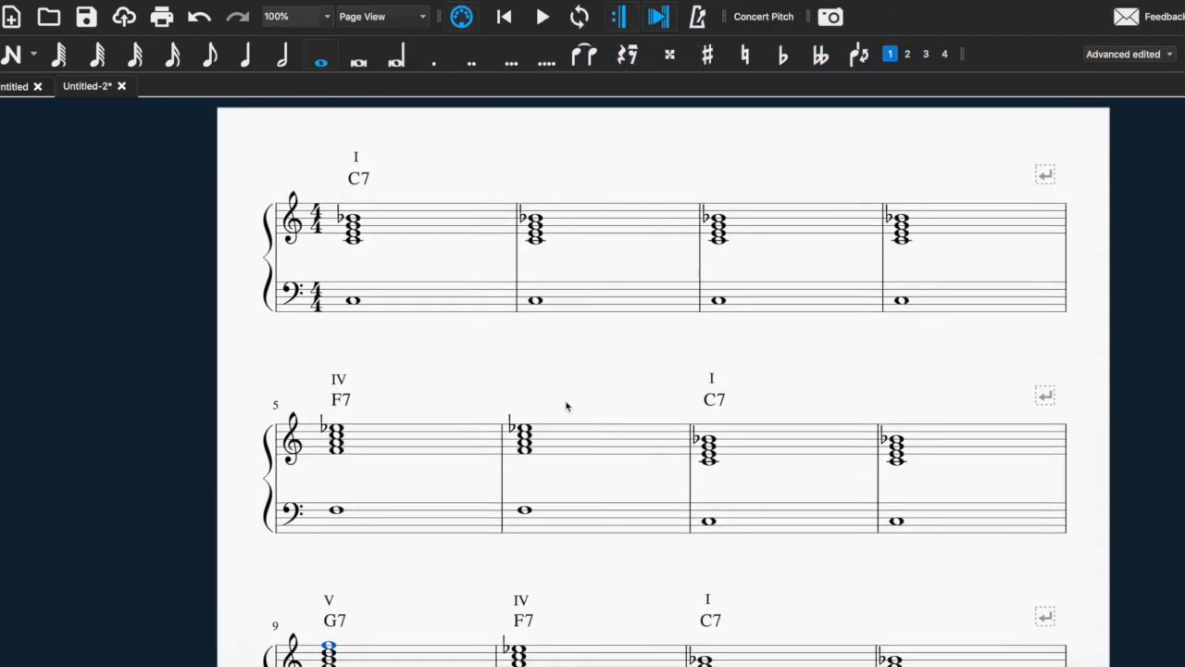
scroll(567, 405, down, 4)
scroll(567, 406, right, 2)
scroll(567, 405, up, 2)
scroll(567, 406, up, 2)
scroll(566, 406, left, 3)
scroll(566, 406, down, 4)
scroll(505, 322, up, 5)
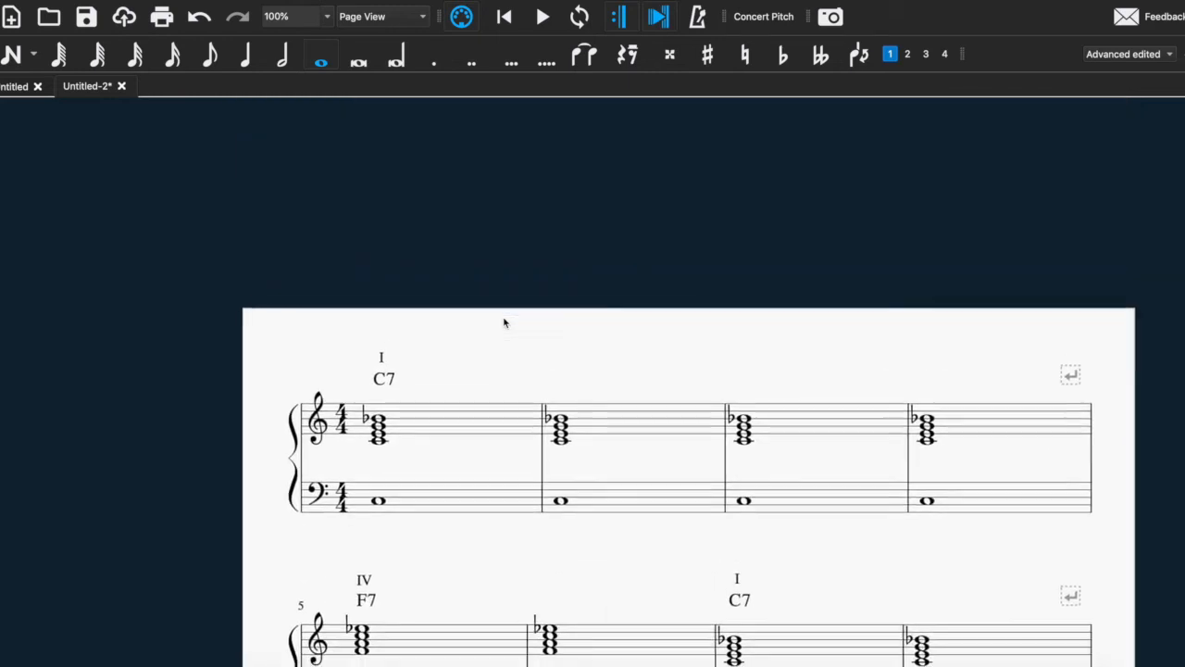
scroll(504, 322, down, 3)
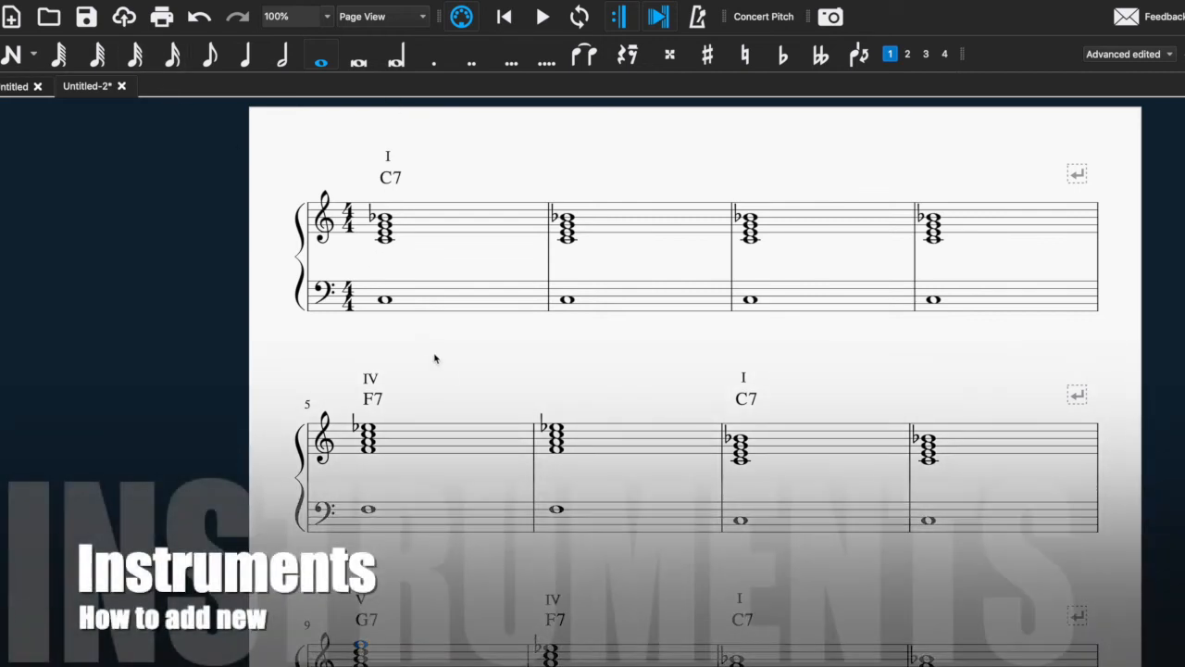
Step: Add a Flute from the common woodwinds to the score and place it above the Piano
key(Escape)
click(130, 0)
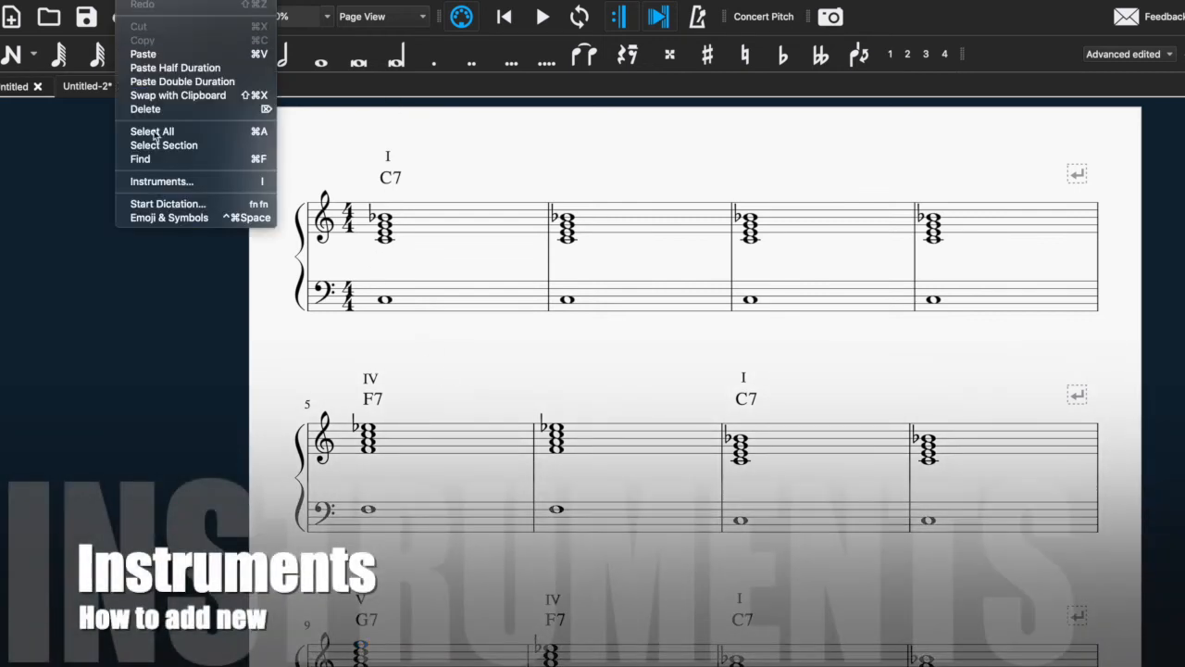
click(174, 184)
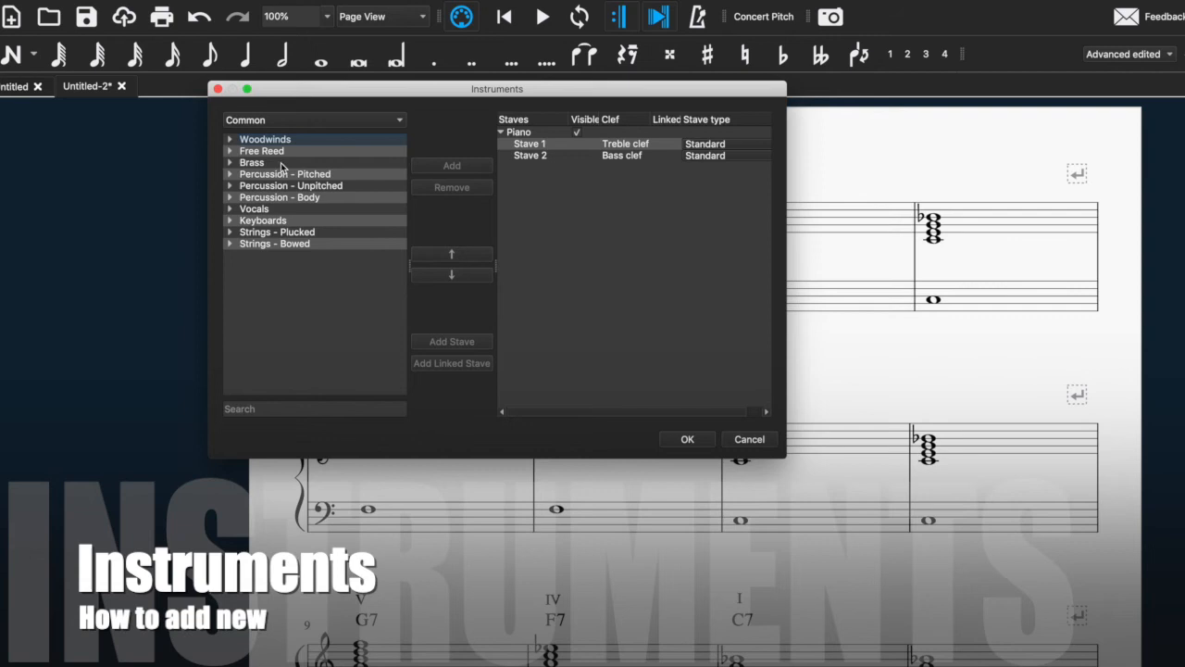
click(238, 138)
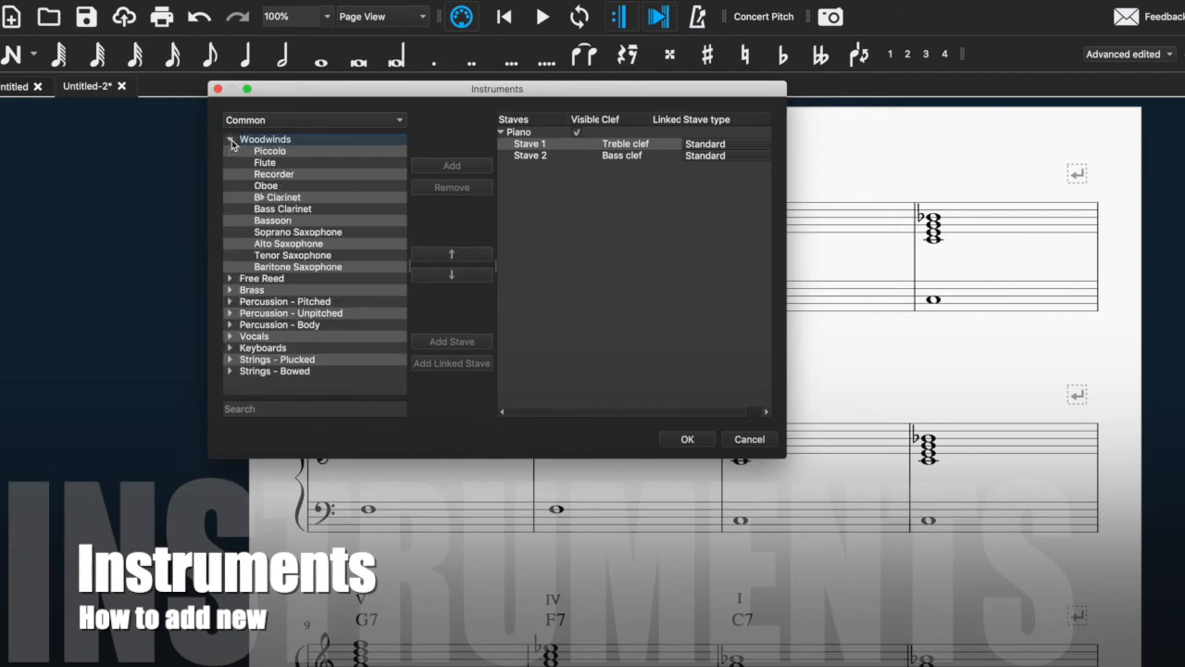
click(276, 164)
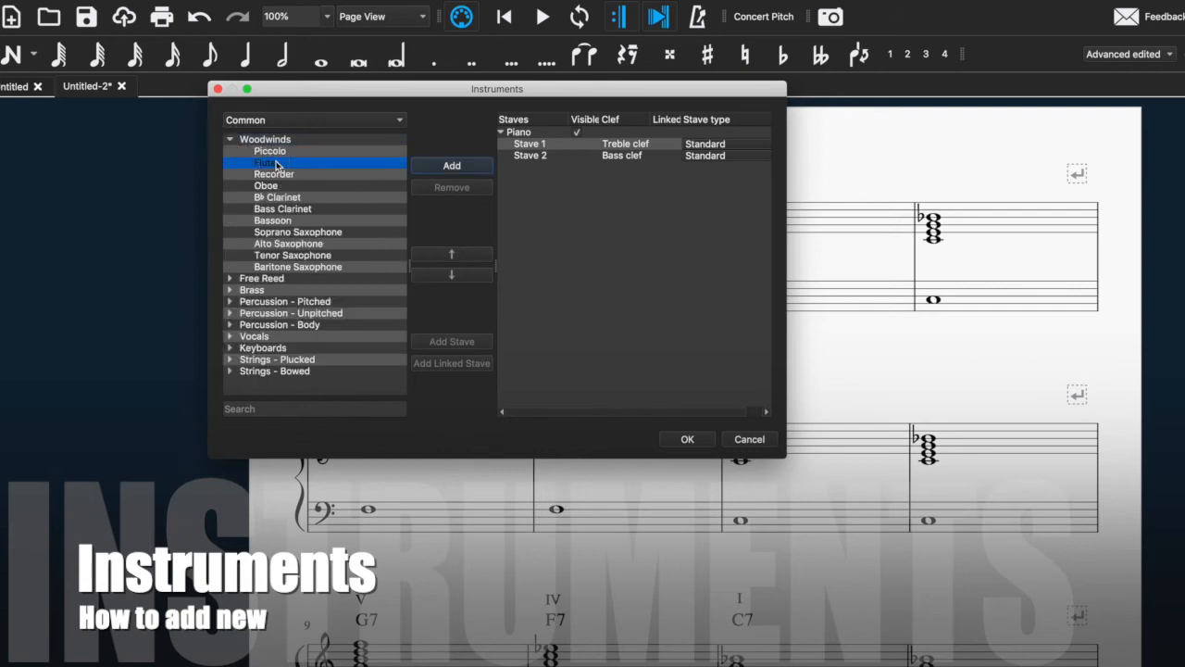
click(470, 172)
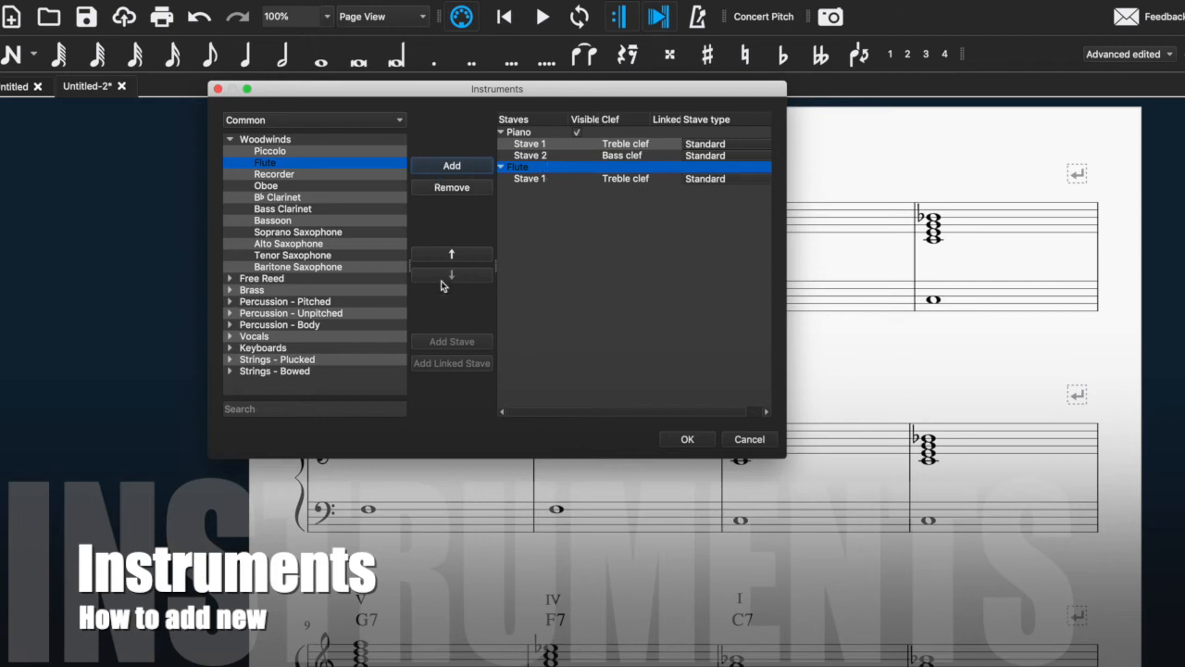
click(453, 253)
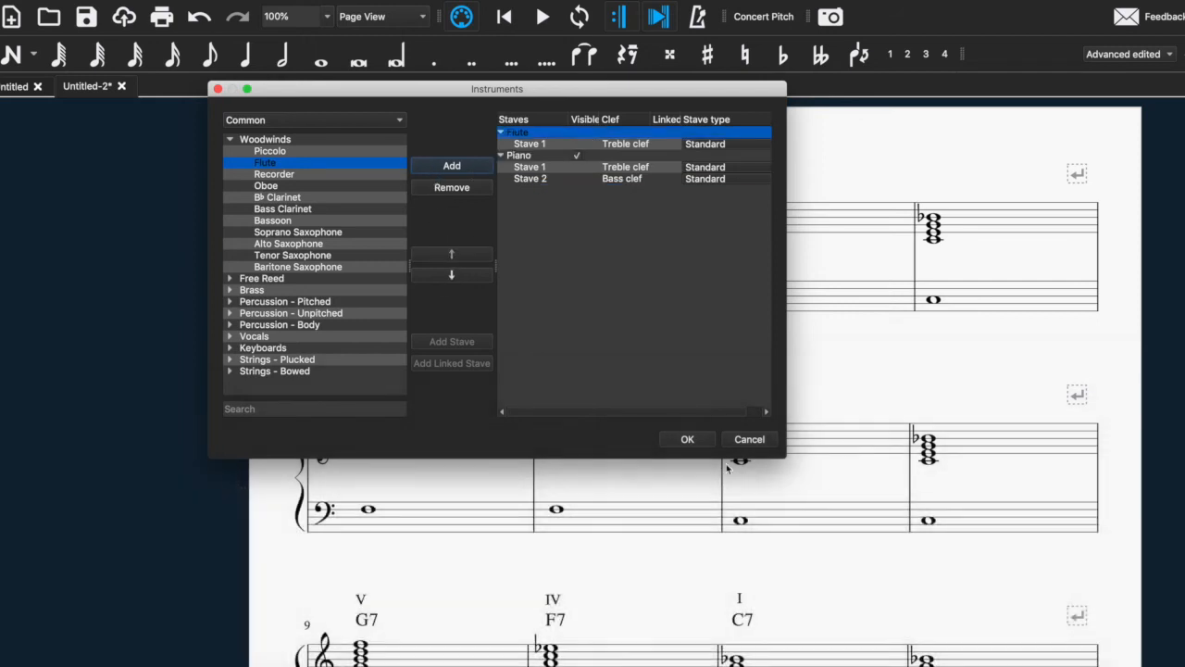
click(697, 446)
click(559, 444)
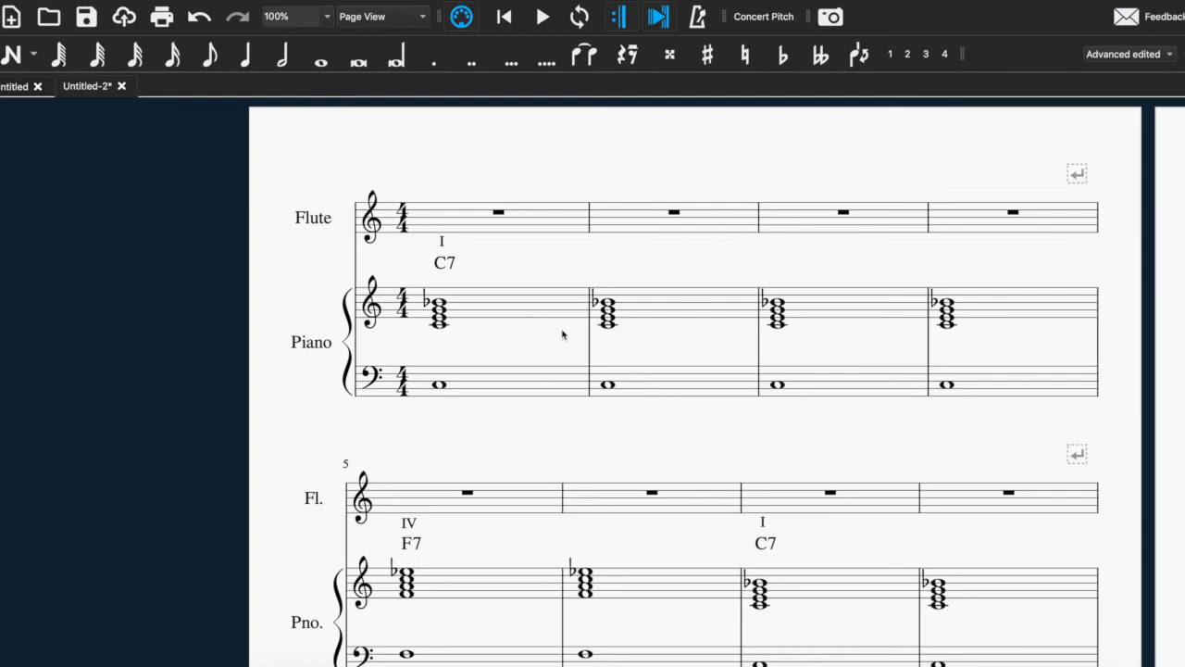
Step: Begin the flute melody in bar 1 with an eighth rest followed by the eighth notes A, B and A
drag(688, 418, 617, 379)
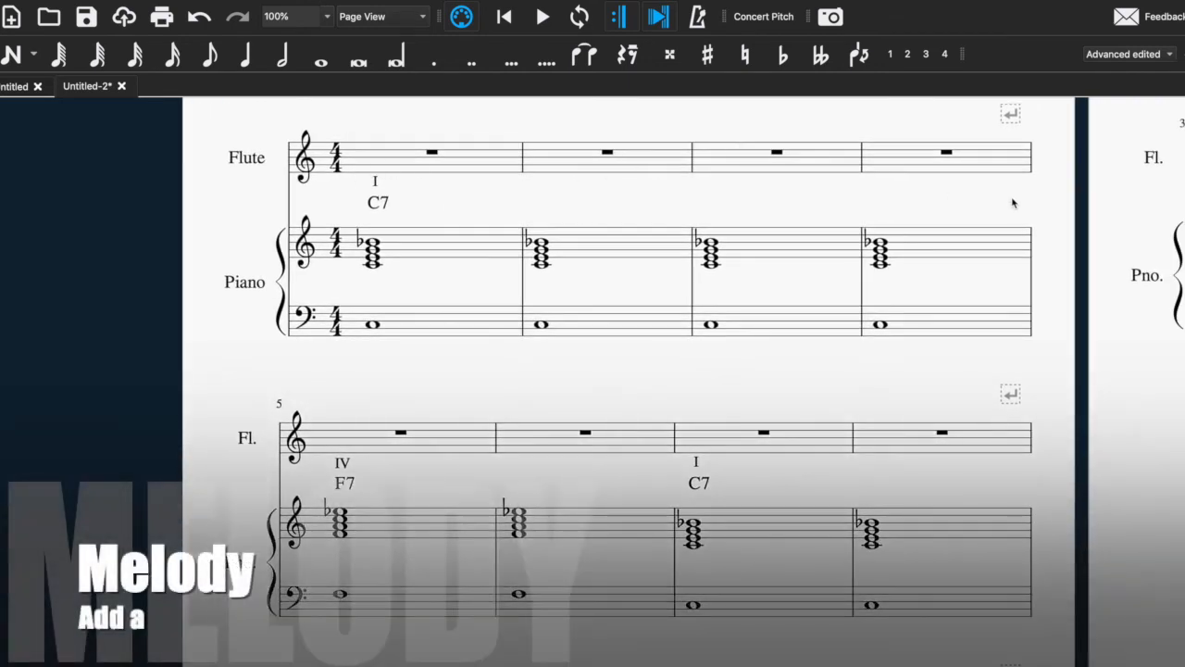
drag(493, 200, 517, 237)
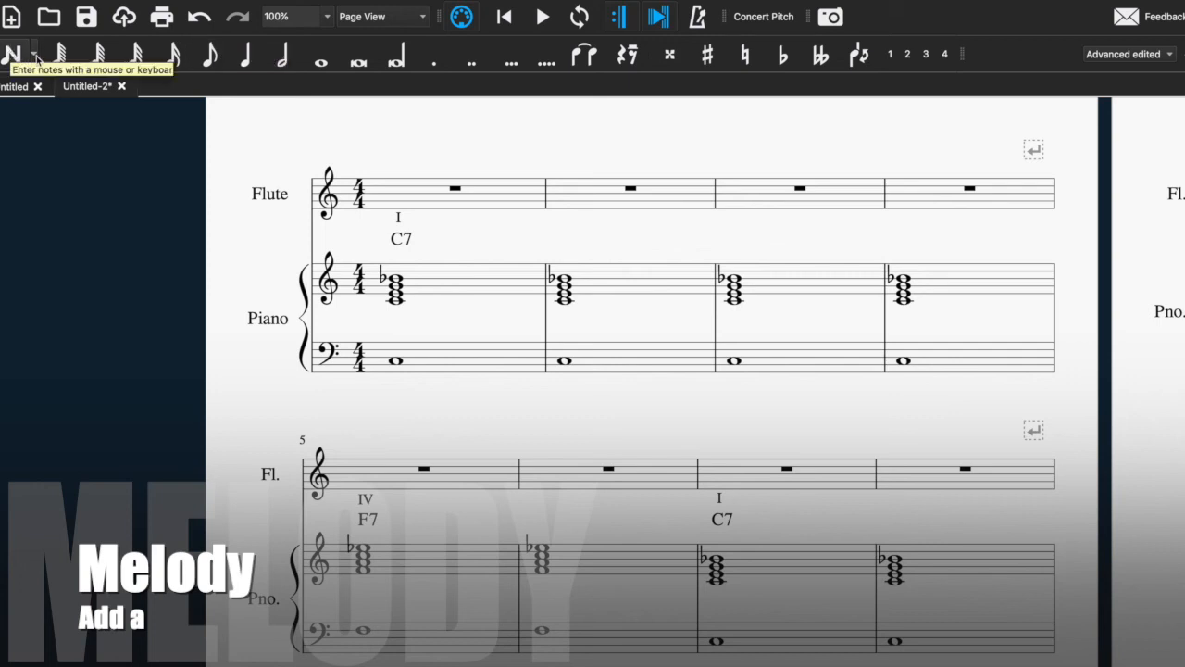
click(405, 193)
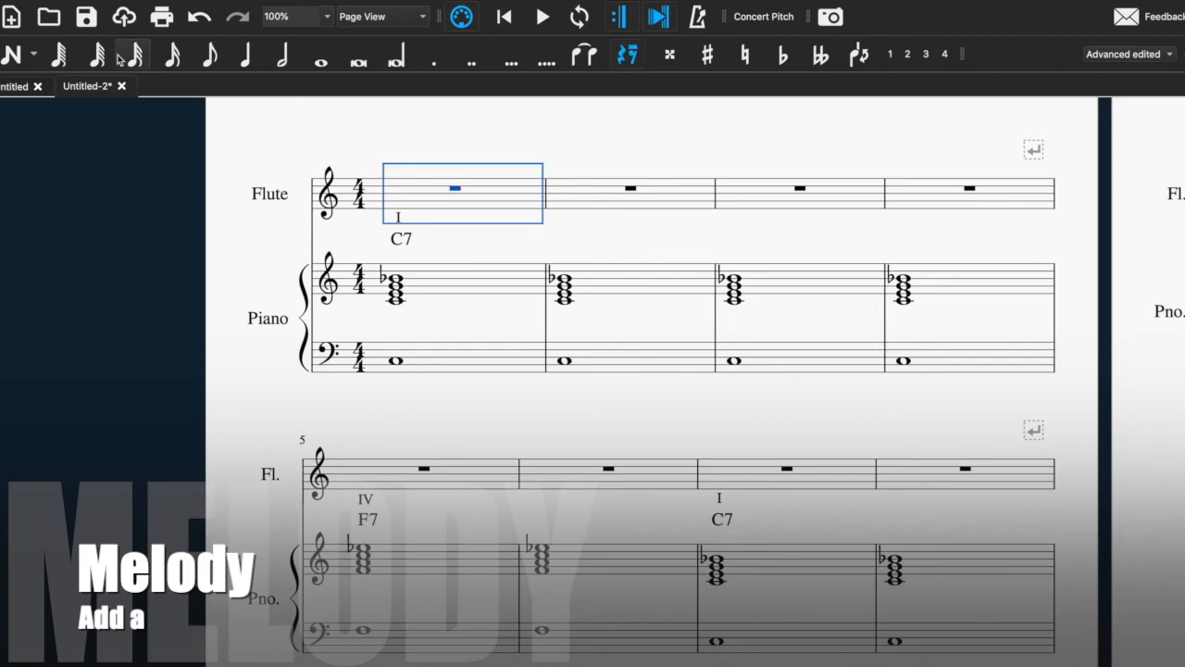
click(212, 58)
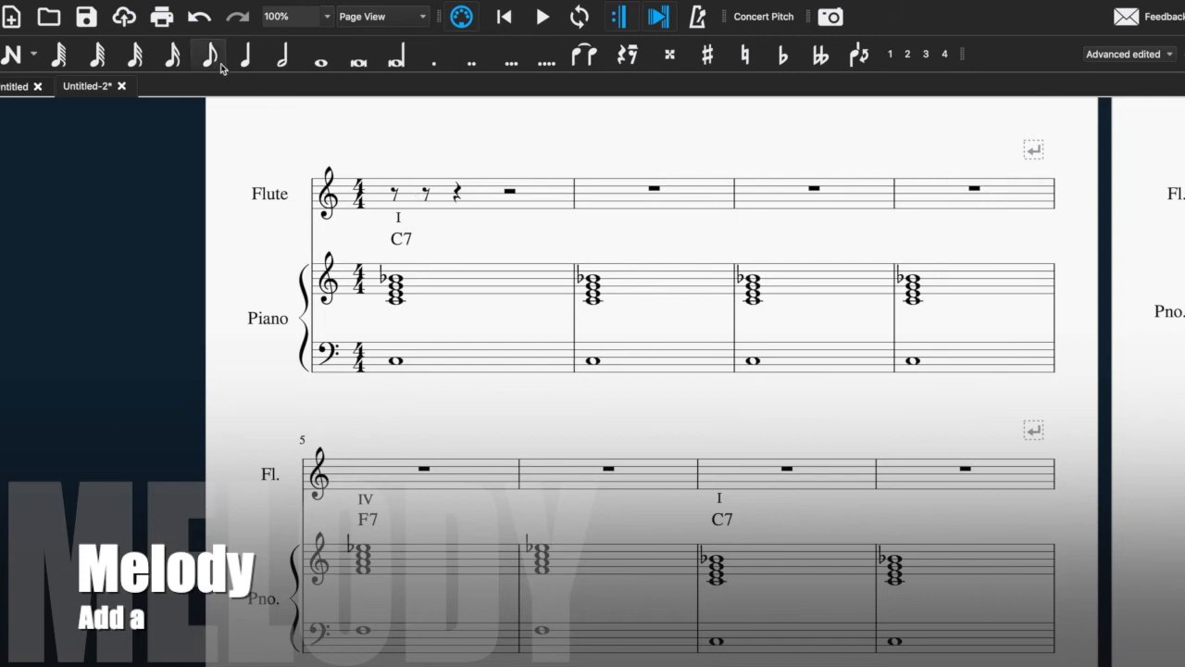
click(425, 195)
key(n)
click(429, 198)
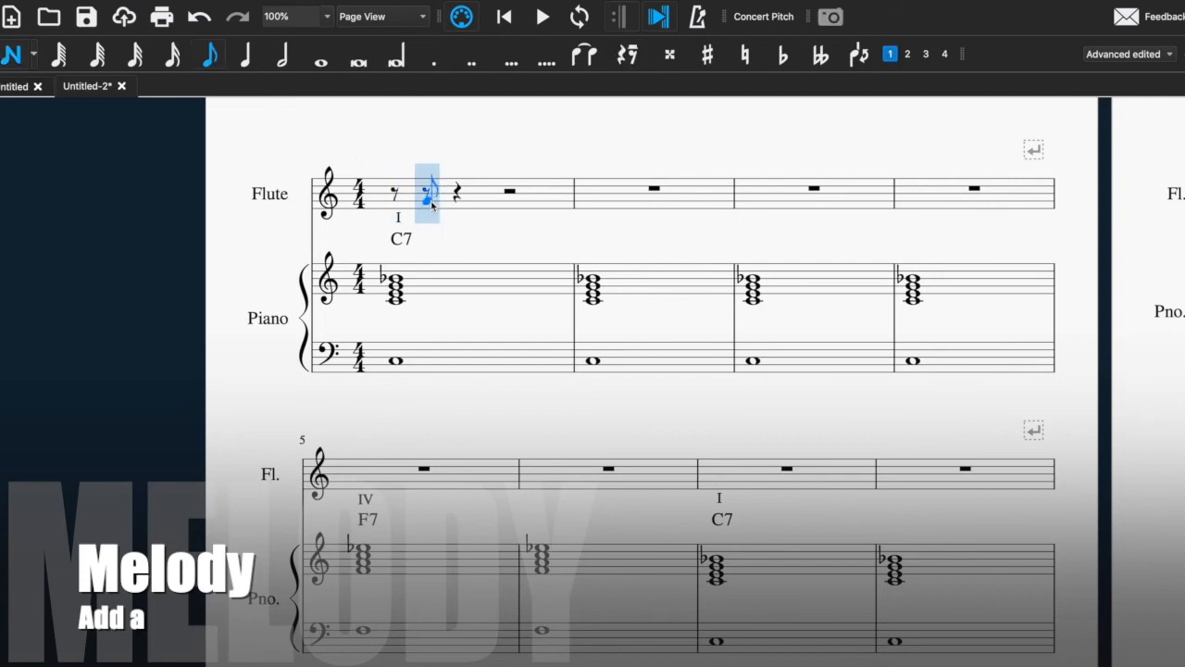
click(431, 196)
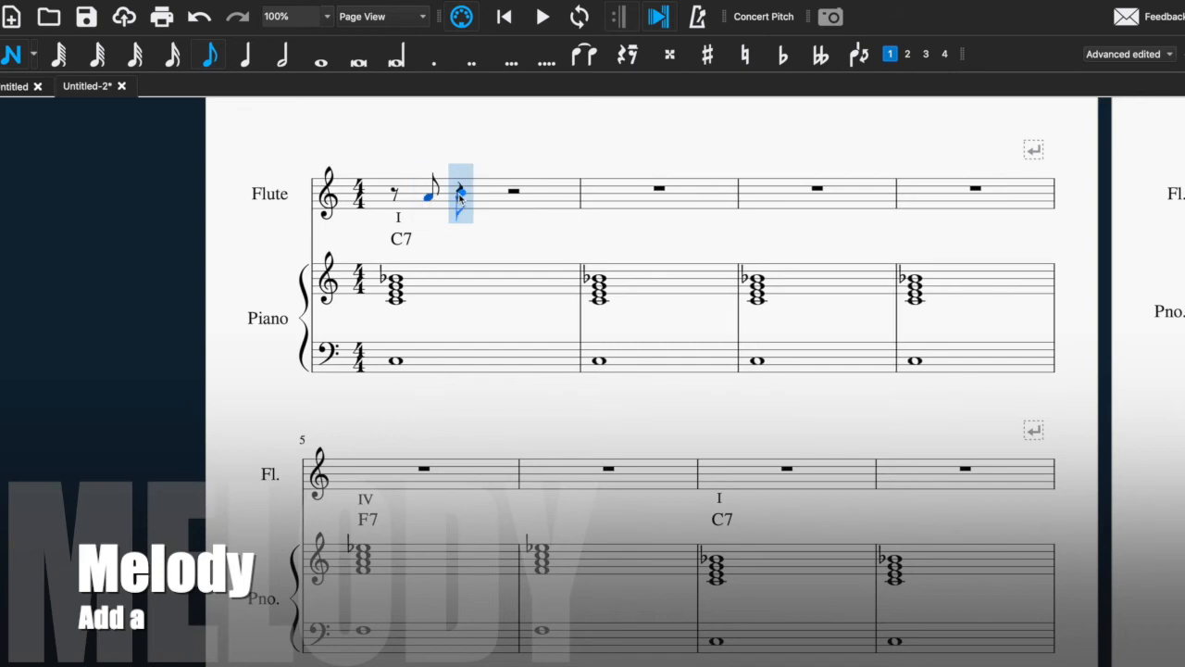
click(459, 192)
click(489, 196)
Step: Fill the second half of the flute's bar 1 with two quarter notes on A
click(242, 56)
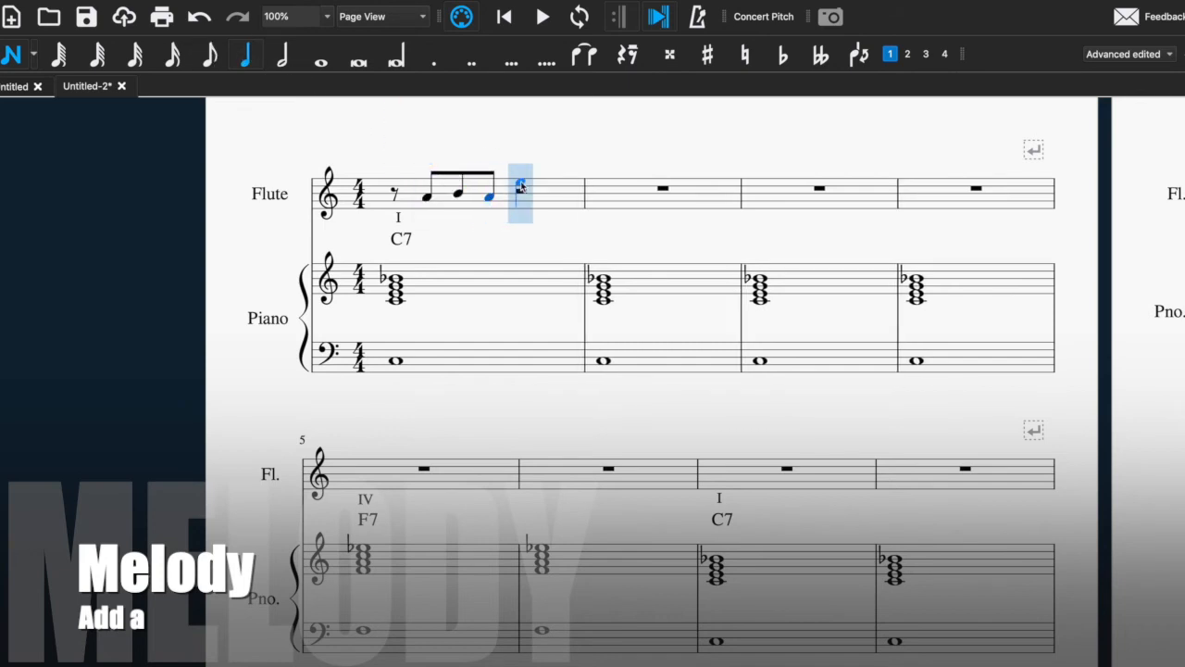
click(518, 196)
click(550, 197)
key(Escape)
key(Escape)
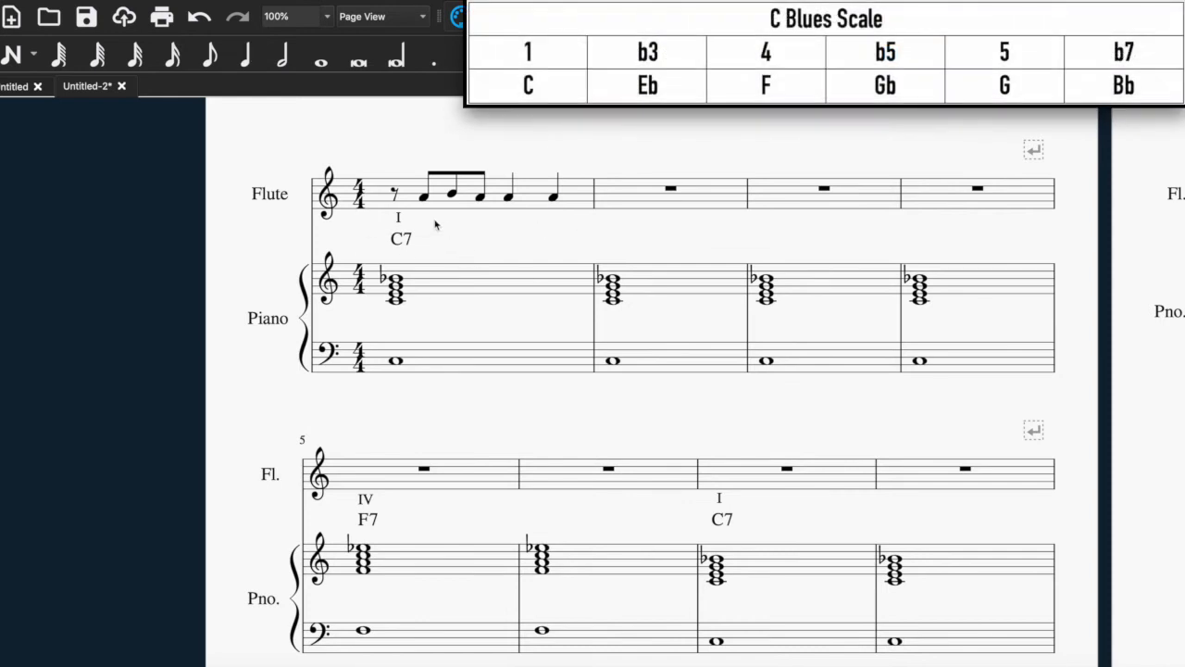
Step: Change the three beamed eighth notes in the flute's bar 1 to C, B-flat and C
click(423, 199)
drag(423, 208, 422, 190)
click(513, 199)
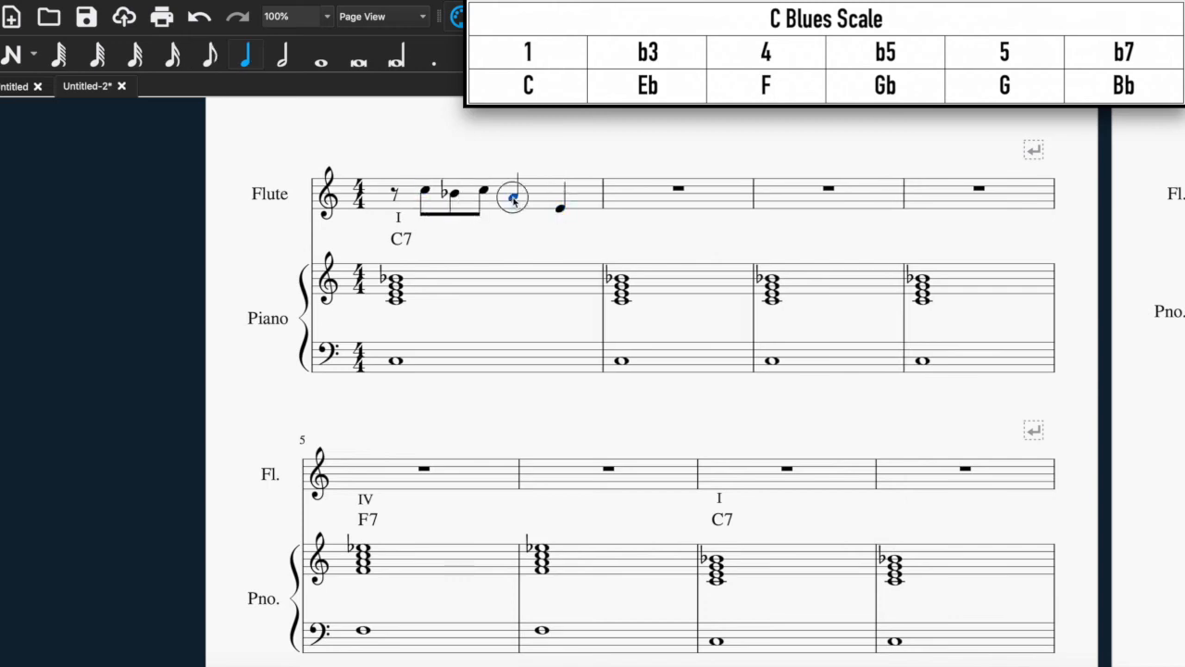
Step: Play back bar 1 and change the flute's two quarter notes there to B-flat and high E
click(395, 196)
key(space)
key(space)
shift+click(560, 208)
drag(513, 199, 513, 188)
drag(559, 209, 517, 197)
key(Down)
Step: Play back bar 1 from the flute's opening eighth rest
click(427, 196)
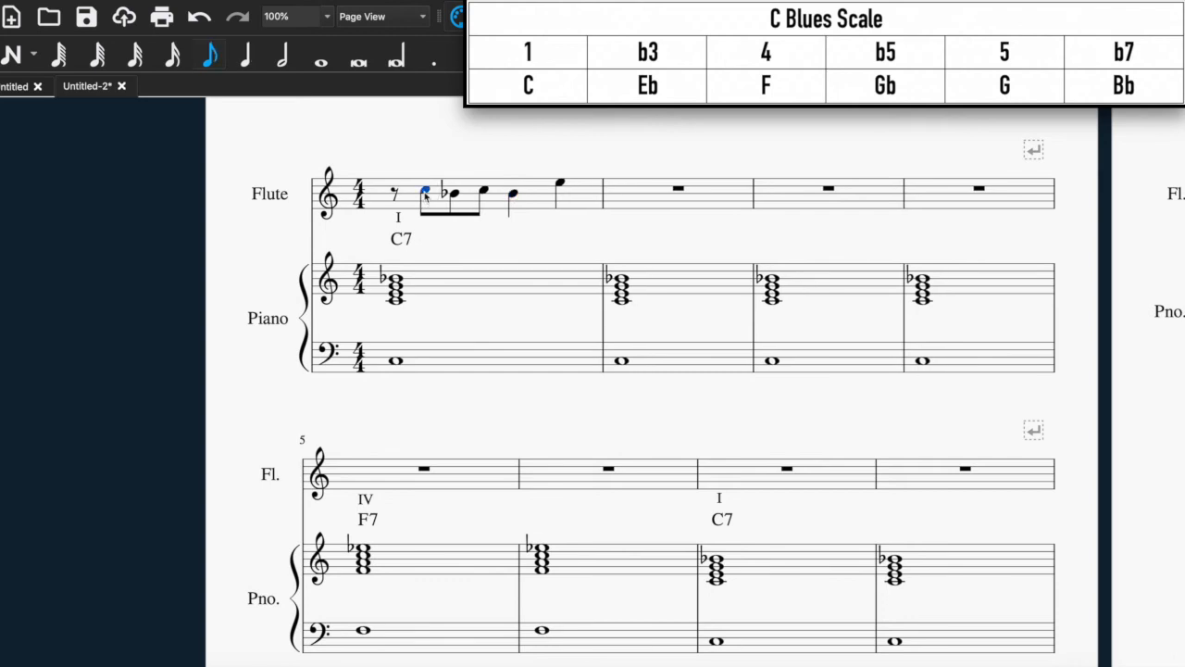
click(397, 197)
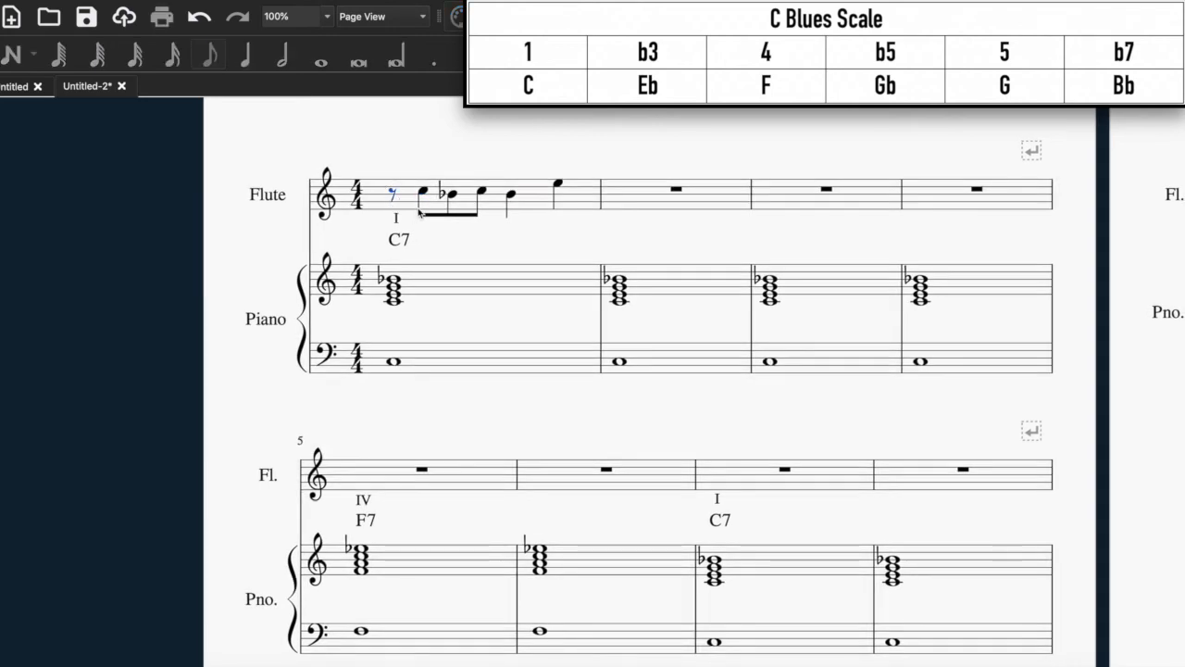
key(space)
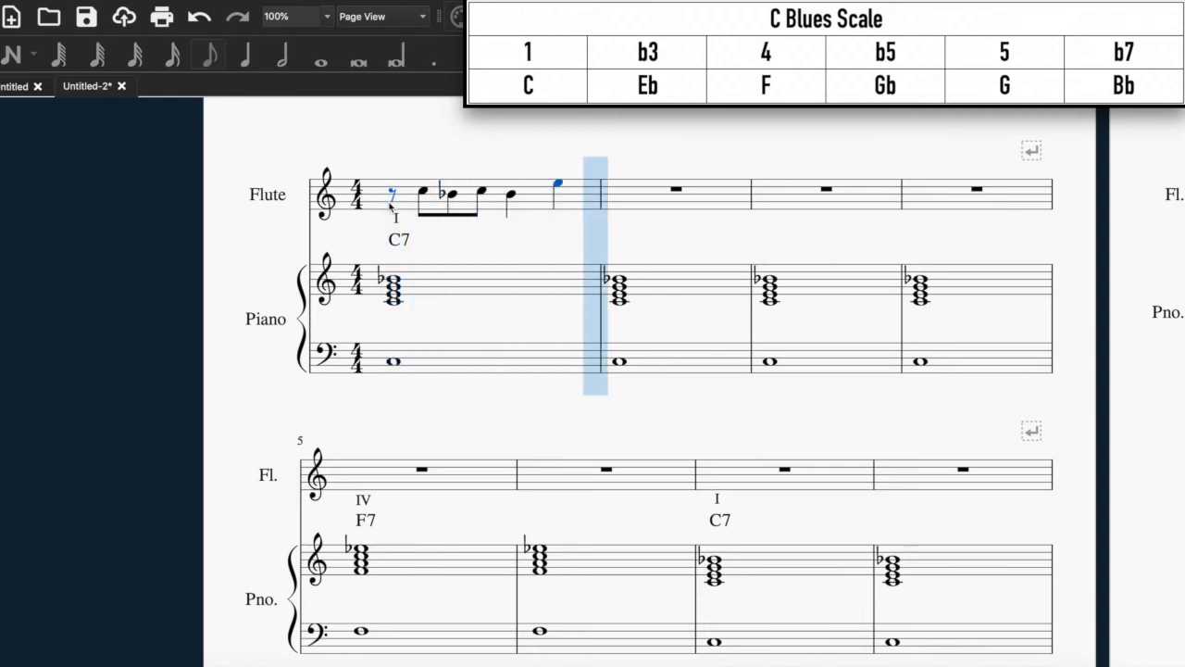
key(space)
key(Escape)
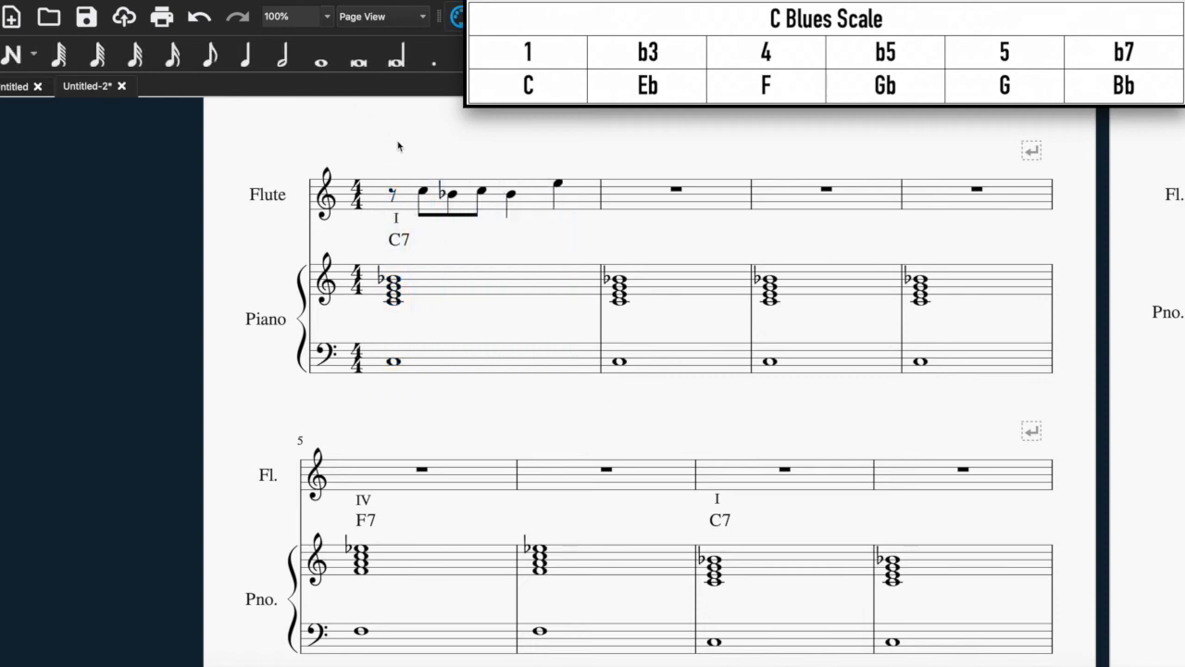
Step: Begin the flute's bar 2 with an eighth rest
click(17, 47)
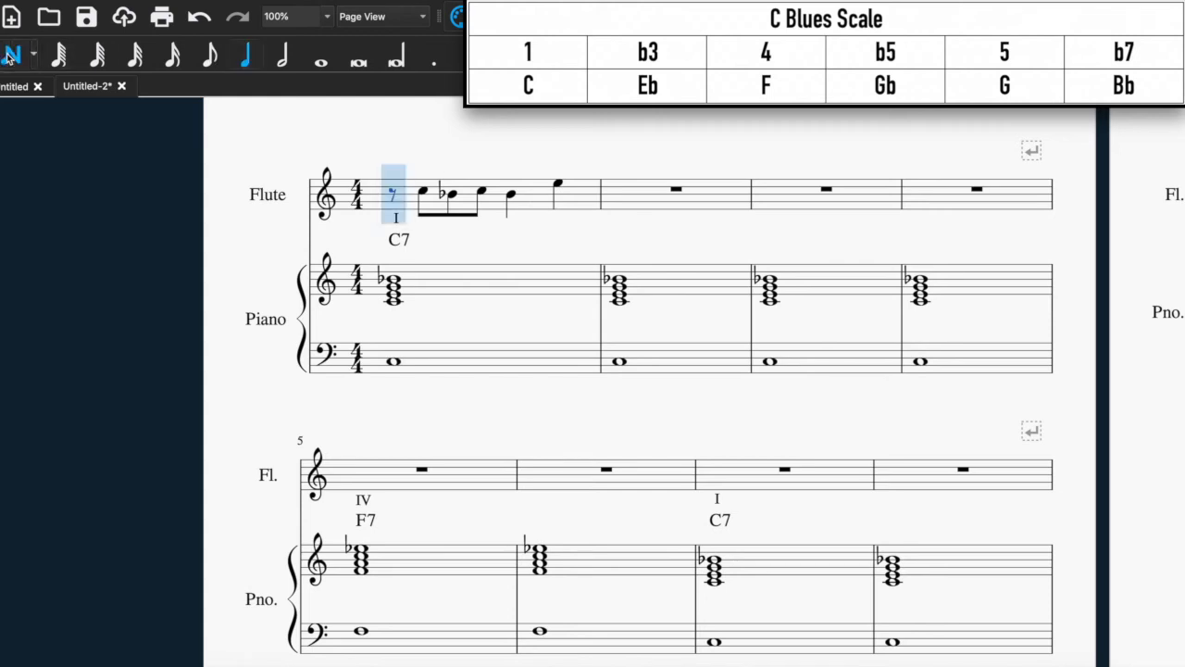
click(626, 198)
key(Escape)
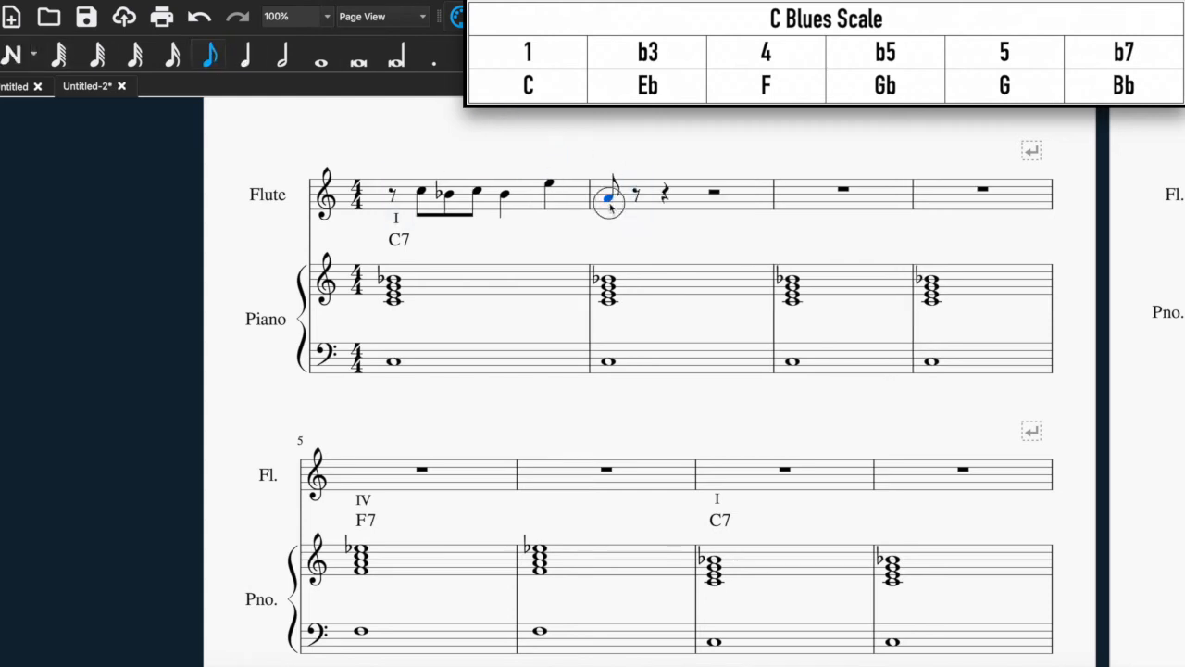
key(Delete)
click(614, 197)
click(635, 196)
Step: Fill the rest of the flute's bar 2 with four eighth notes and a dotted quarter note
click(13, 55)
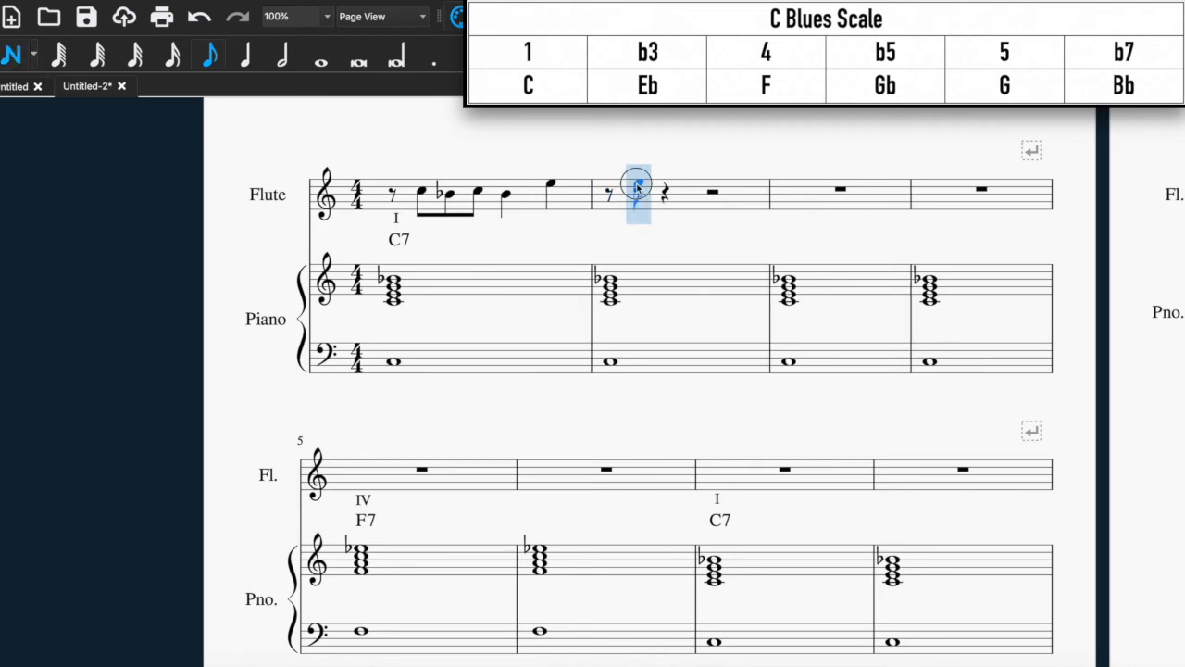
click(637, 183)
click(662, 187)
click(686, 191)
click(711, 194)
click(246, 55)
click(434, 61)
Step: Adjust the pitches of the three beamed eighth notes in the flute's bar 2 to G, G-flat and F
click(630, 185)
key(Up)
key(Up)
key(Up)
key(Right)
key(Up)
key(Up)
key(Up)
key(Up)
key(Up)
key(Down)
key(Right)
key(Up)
key(Up)
key(Up)
key(Up)
key(Up)
key(Right)
key(Up)
key(Up)
key(Up)
key(Up)
key(Up)
Step: Lower the last quarter note of the flute's bar 1 and the fourth eighth note of bar 2 to E-flat
click(547, 184)
key(Down)
click(722, 186)
key(Down)
Step: Play back the first two bars with the flute melody
click(390, 197)
key(space)
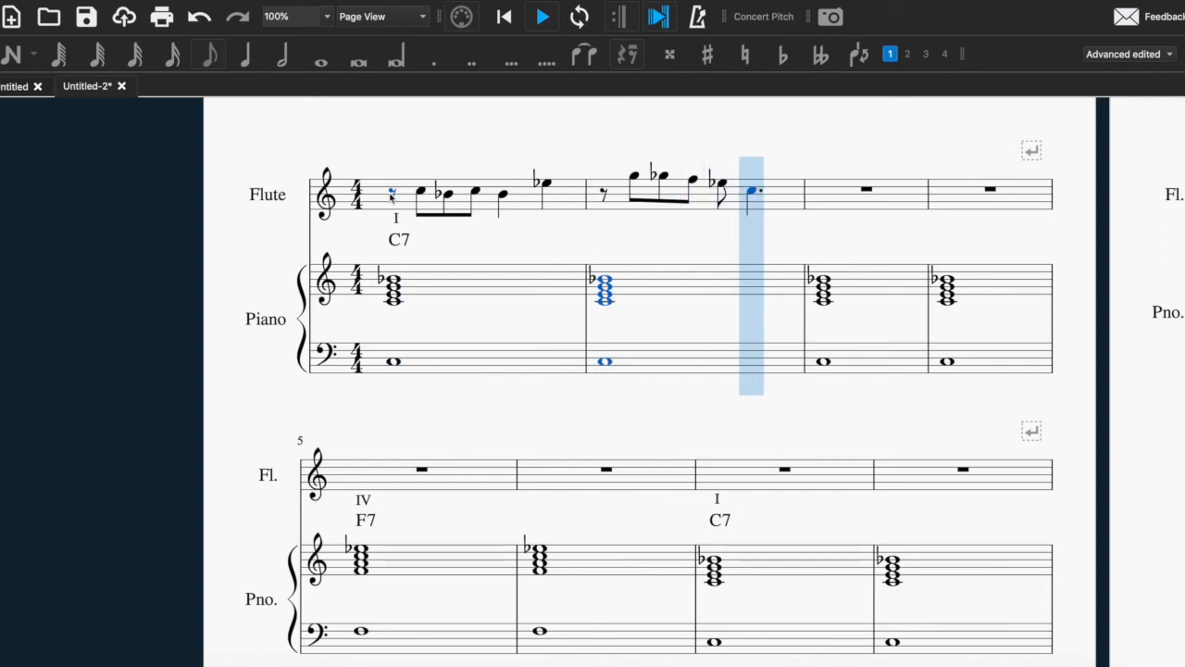
key(space)
click(774, 227)
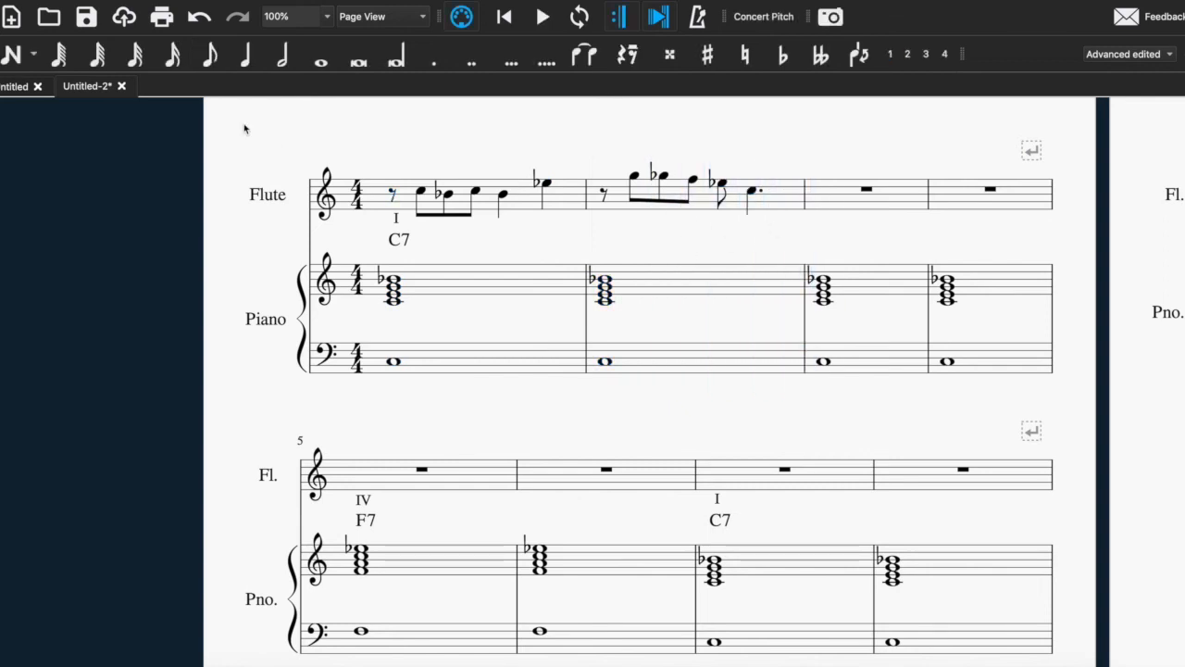
Step: Fill the flute's bar 3 with the quarter notes B-flat, G, C and G-flat
click(11, 56)
click(822, 193)
key(Down)
click(851, 200)
click(881, 190)
click(912, 203)
key(Down)
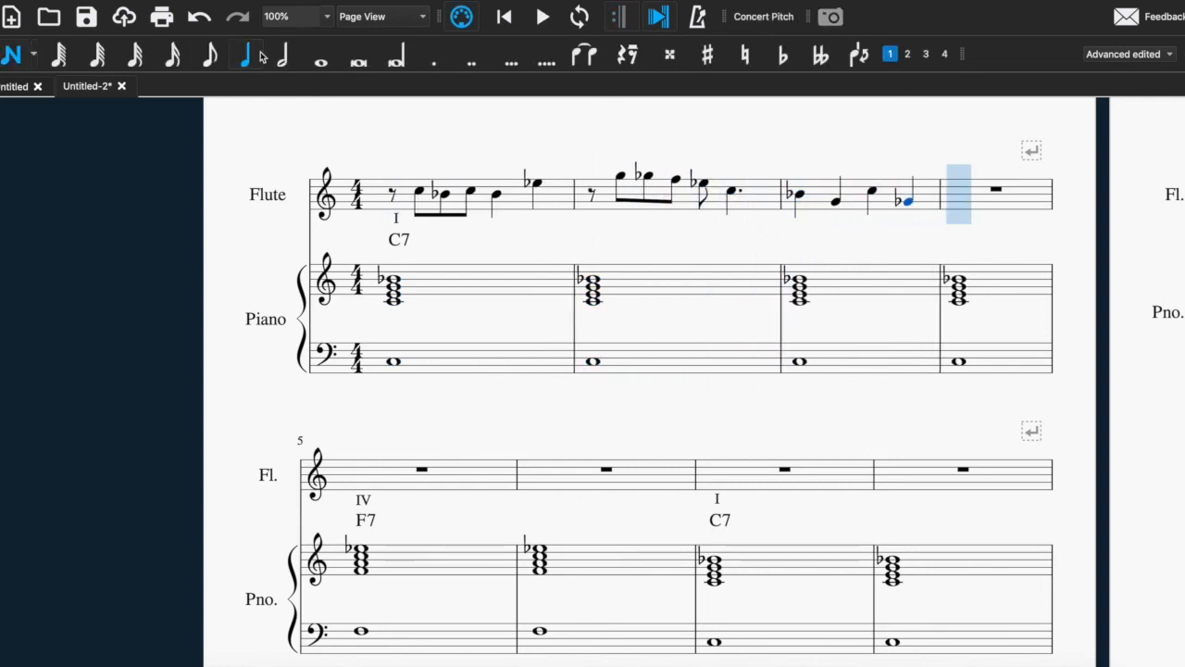
Step: Begin the flute's bar 4 with two eighth notes on low C
click(942, 217)
key(4)
click(942, 217)
click(955, 217)
key(Escape)
Step: Play back the flute melody from the start of bar 1
click(393, 195)
key(space)
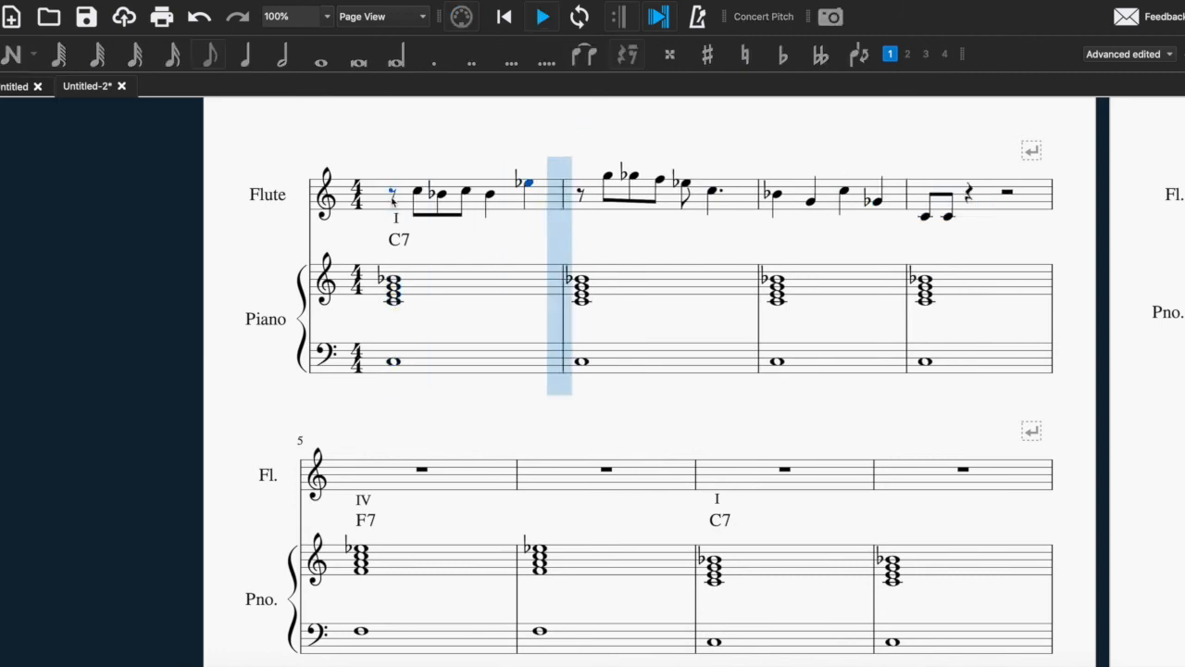
key(space)
Step: Raise the first eighth note of the flute's bar 4 to F and listen to the phrase
click(935, 216)
key(Up)
key(Up)
key(Up)
key(Up)
key(Up)
key(space)
key(space)
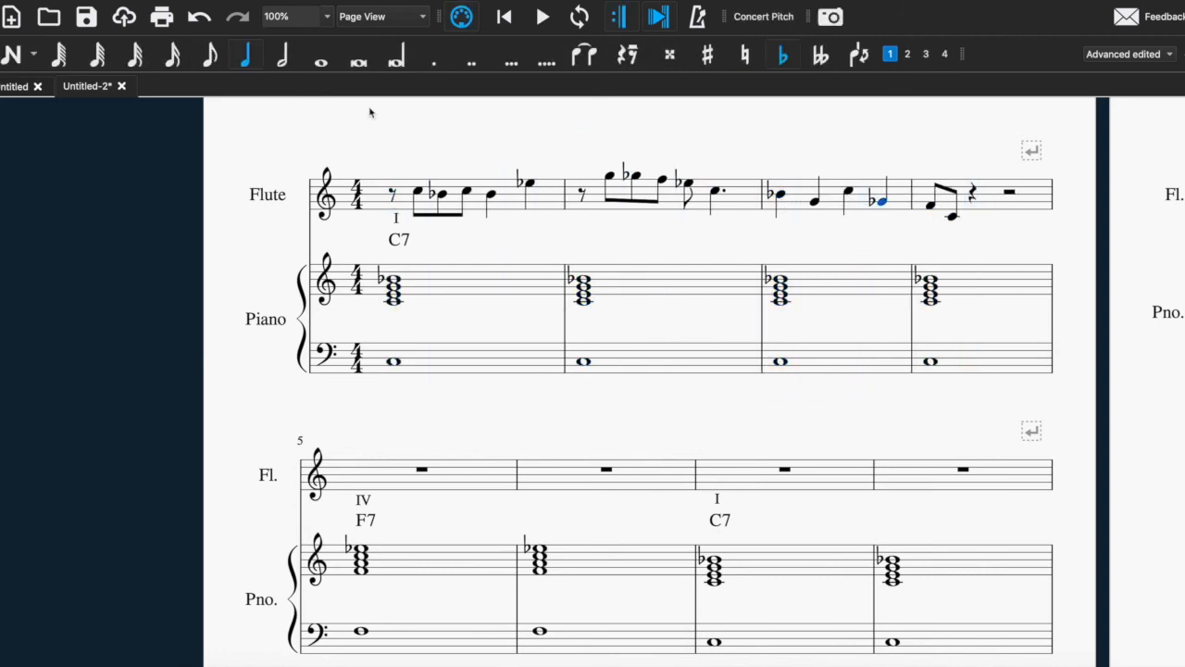
Step: Replace the last quarter note of the flute's bar 3 with the eighth notes G-flat and F
click(210, 56)
click(11, 55)
click(897, 204)
key(Escape)
Step: Lower the first eighth note of the flute's bar 4 to E-flat
click(934, 206)
key(Down)
key(Down)
Step: Play back bars 3 and 4 from the flute's first note in bar 3
click(772, 196)
key(space)
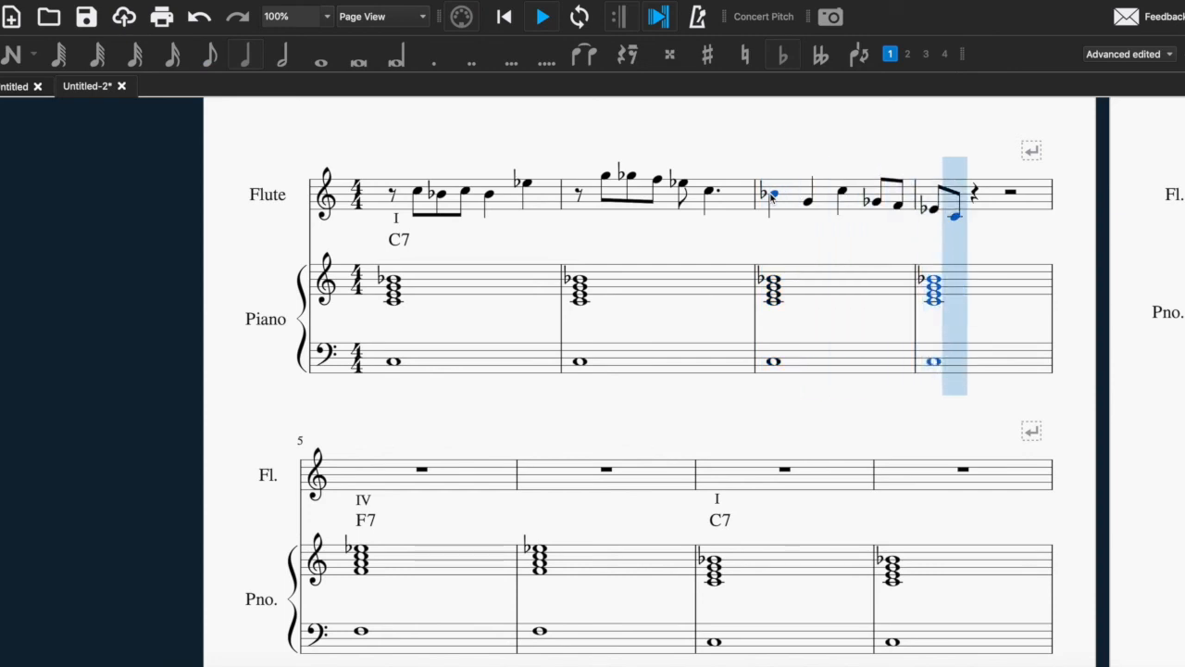
key(space)
key(Escape)
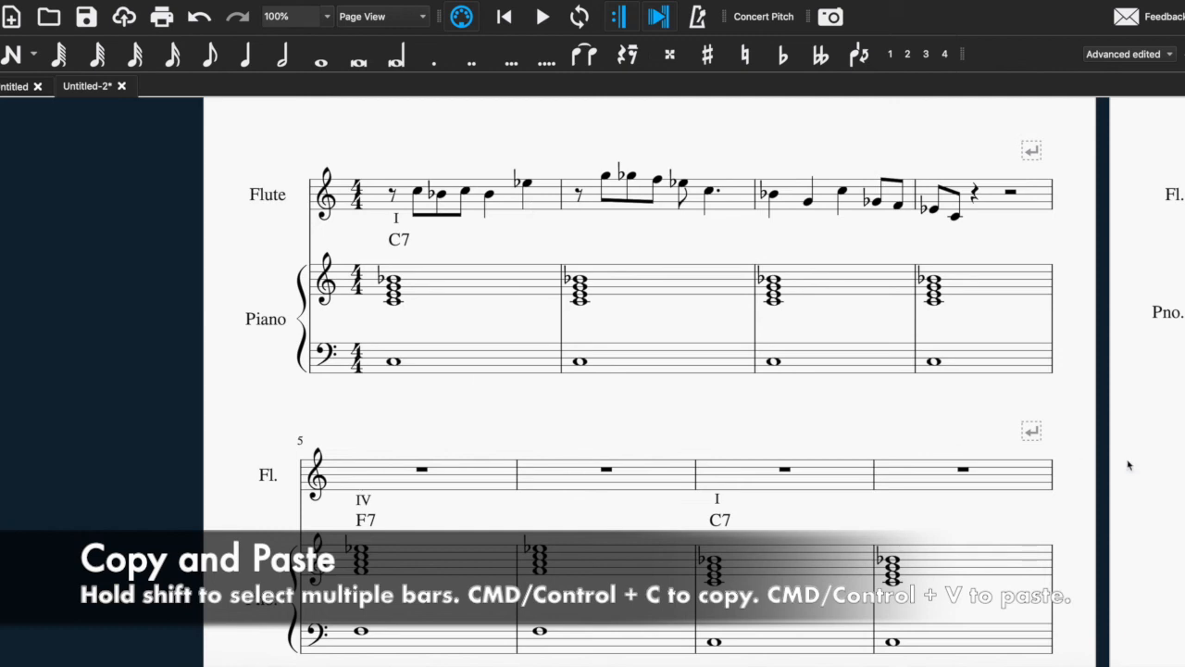
Step: Copy the flute melody of bars 1 to 4 and paste it into the flute part from bar 5
click(553, 199)
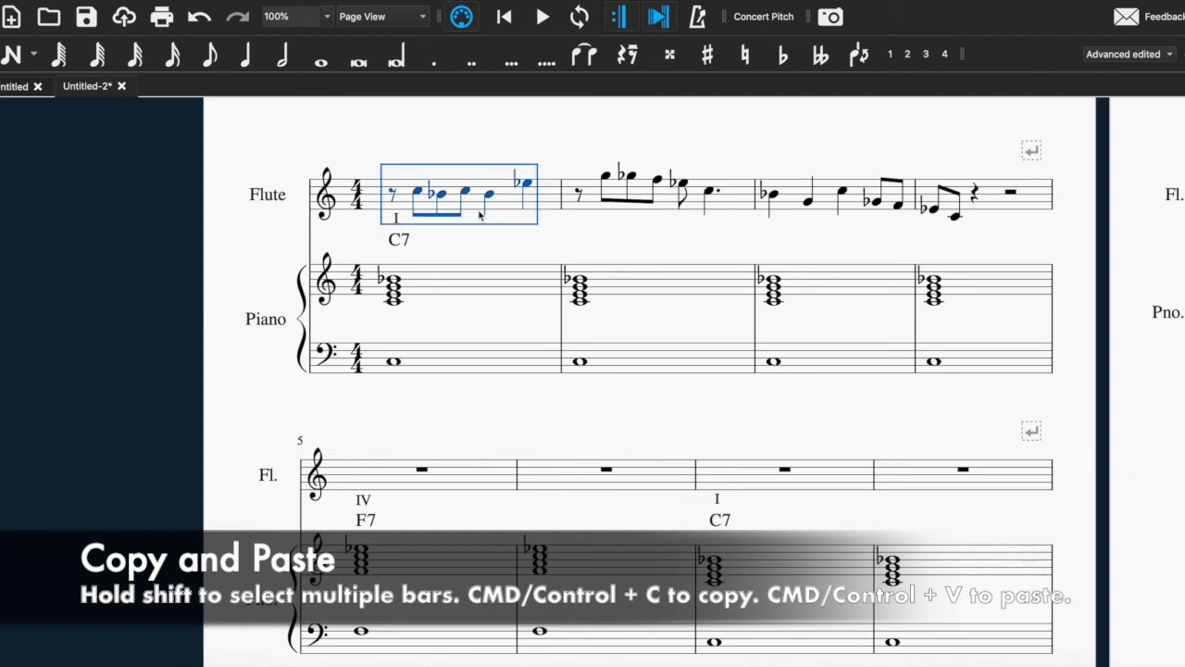
click(527, 256)
click(508, 200)
shift+click(1033, 201)
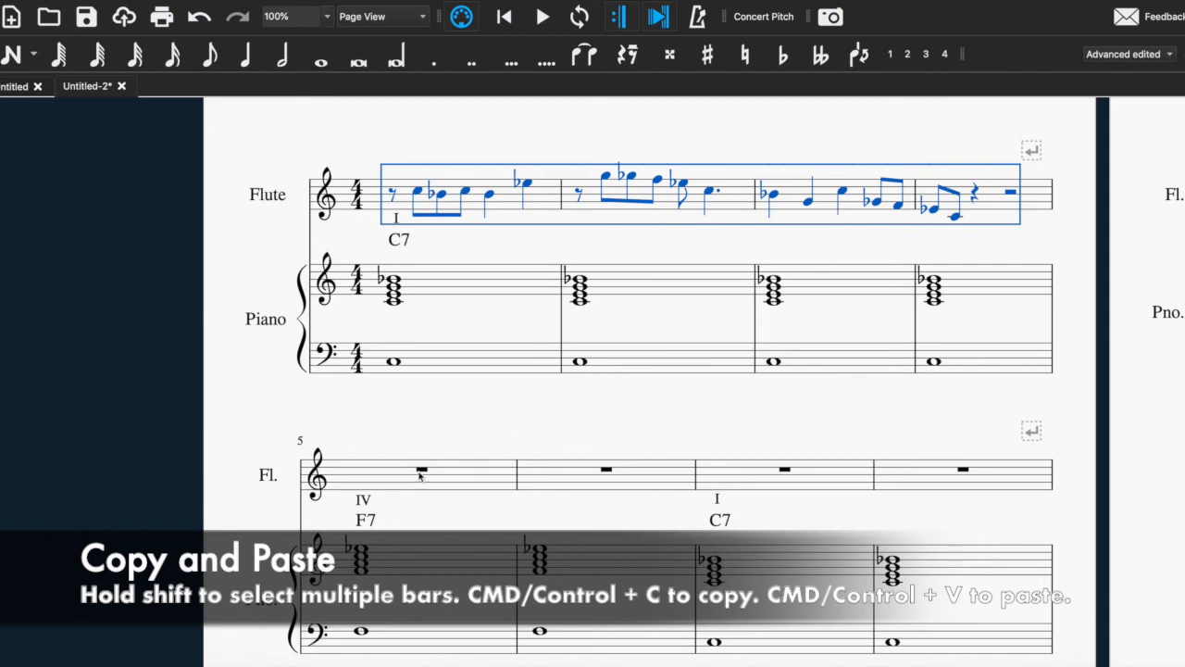
click(461, 480)
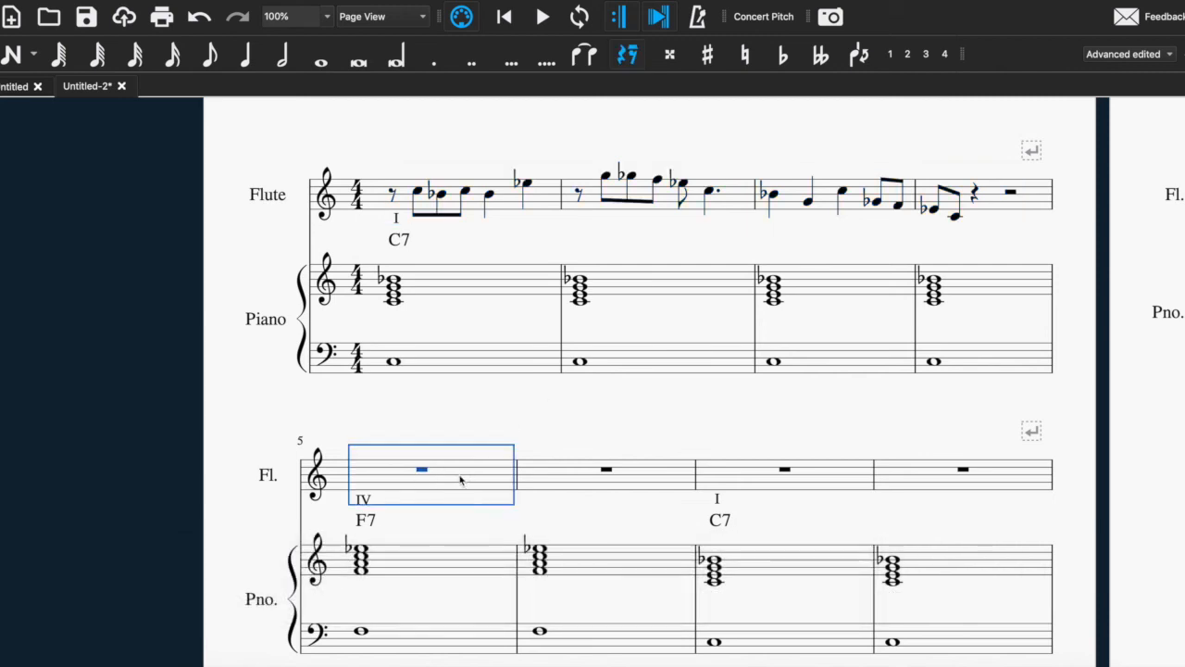
key(ctrl+v)
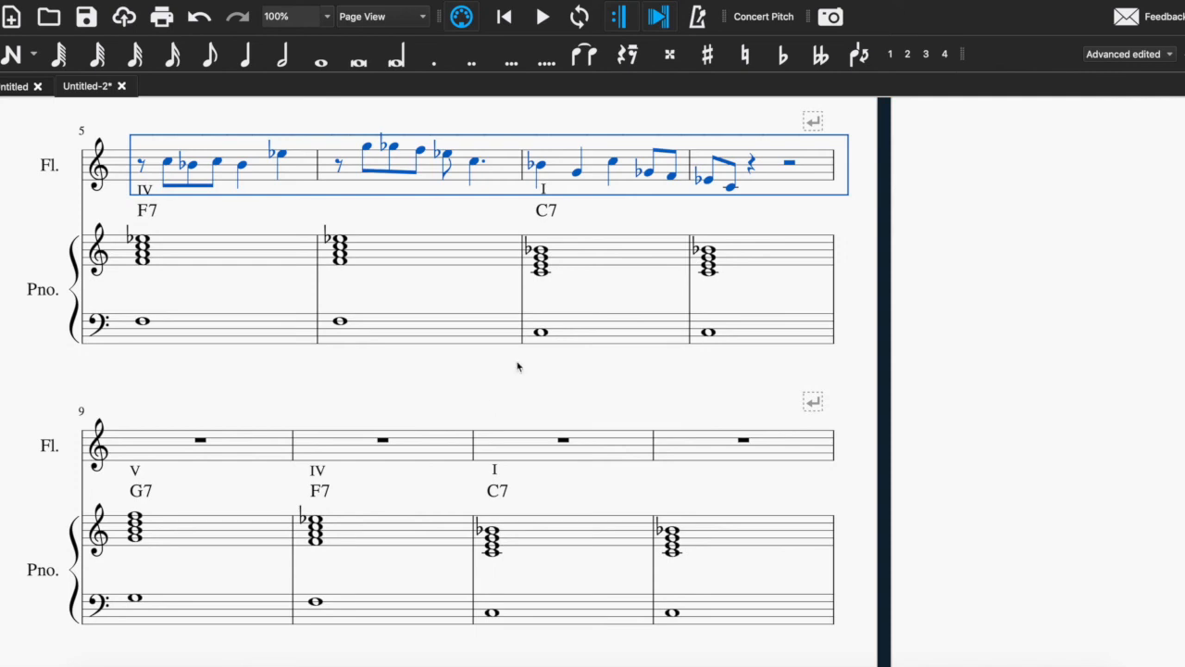
Step: Play back the first eight bars from the opening piano chord
scroll(519, 365, up, 4)
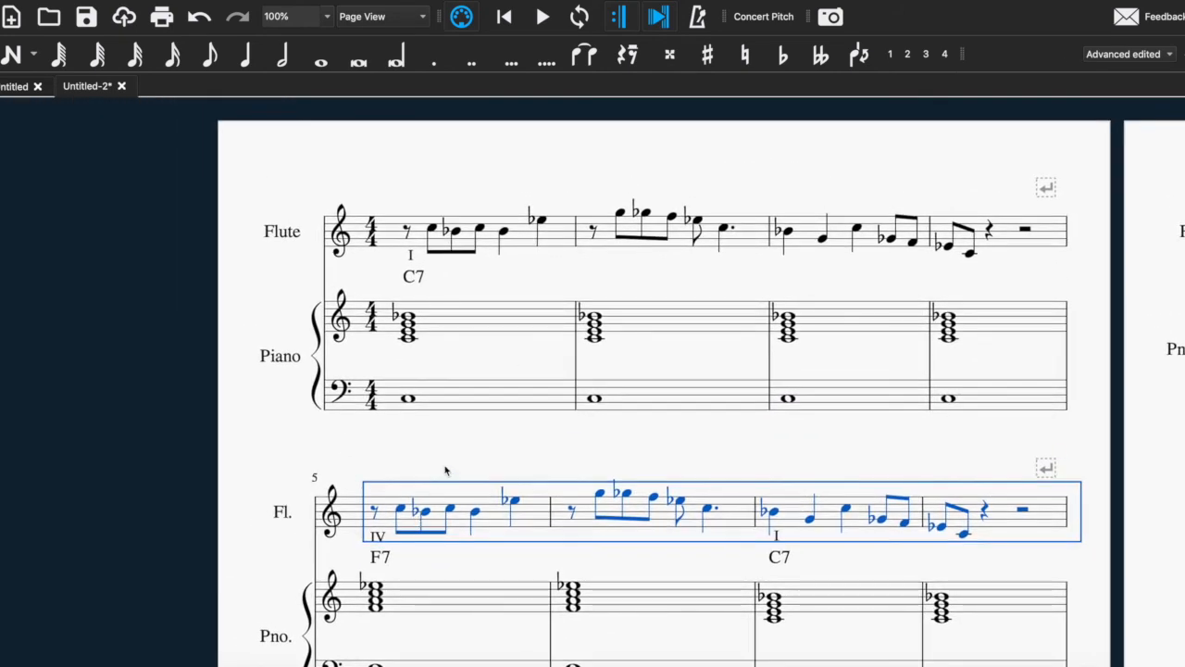
scroll(436, 476, down, 3)
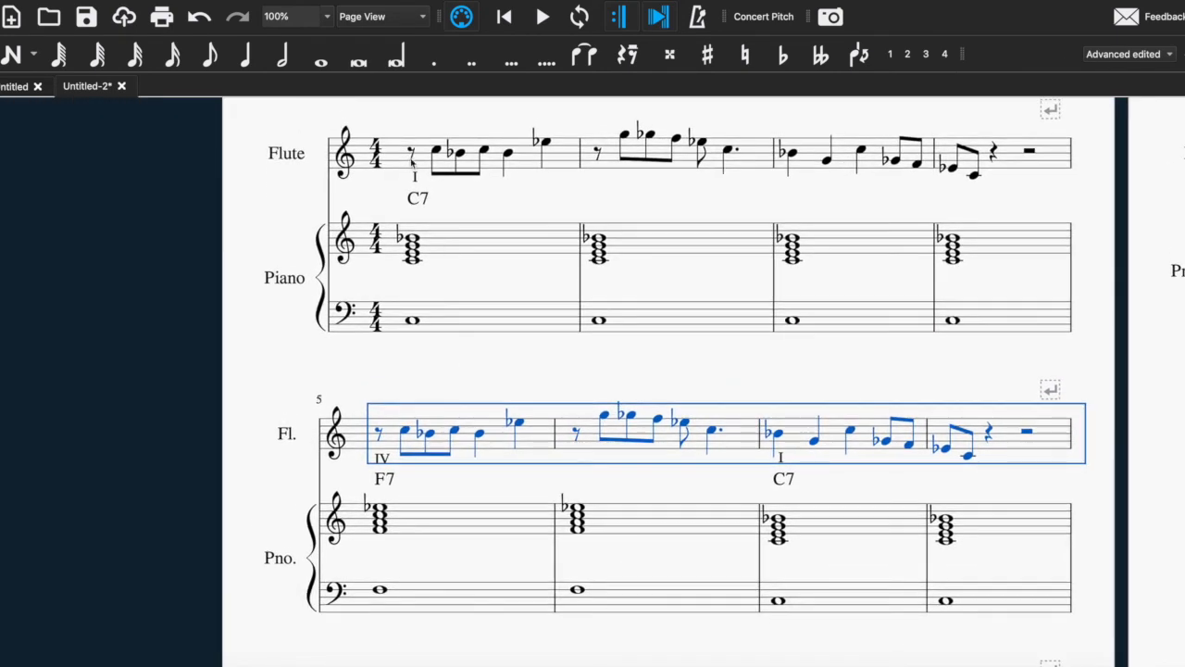
click(412, 153)
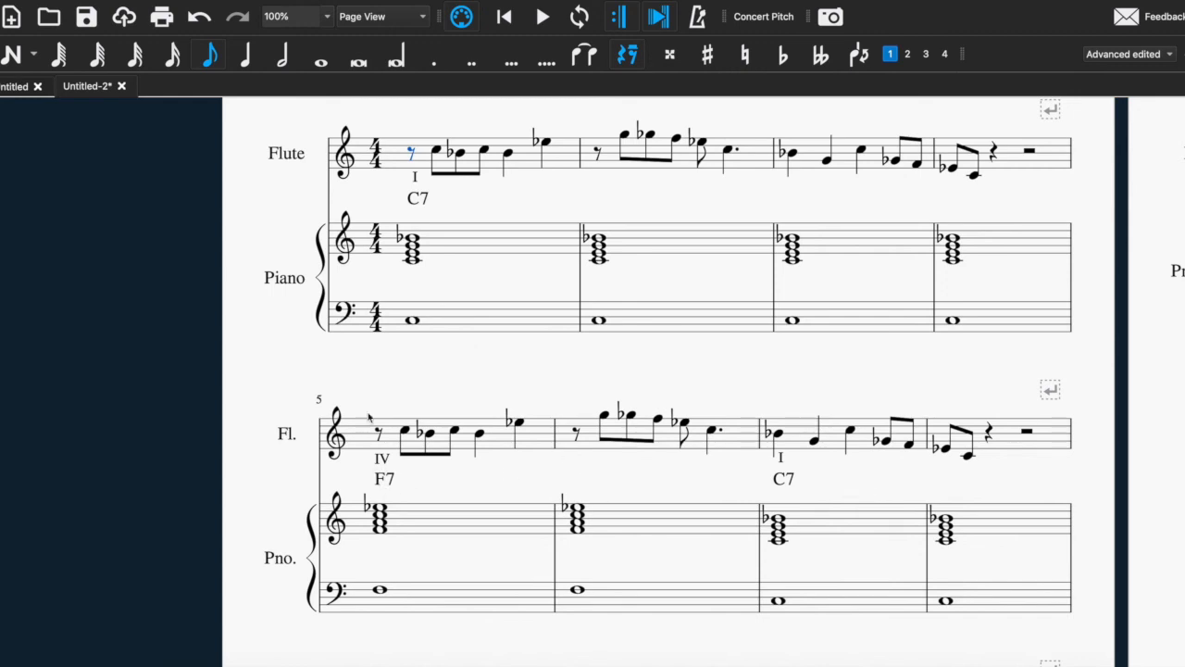
click(417, 250)
key(space)
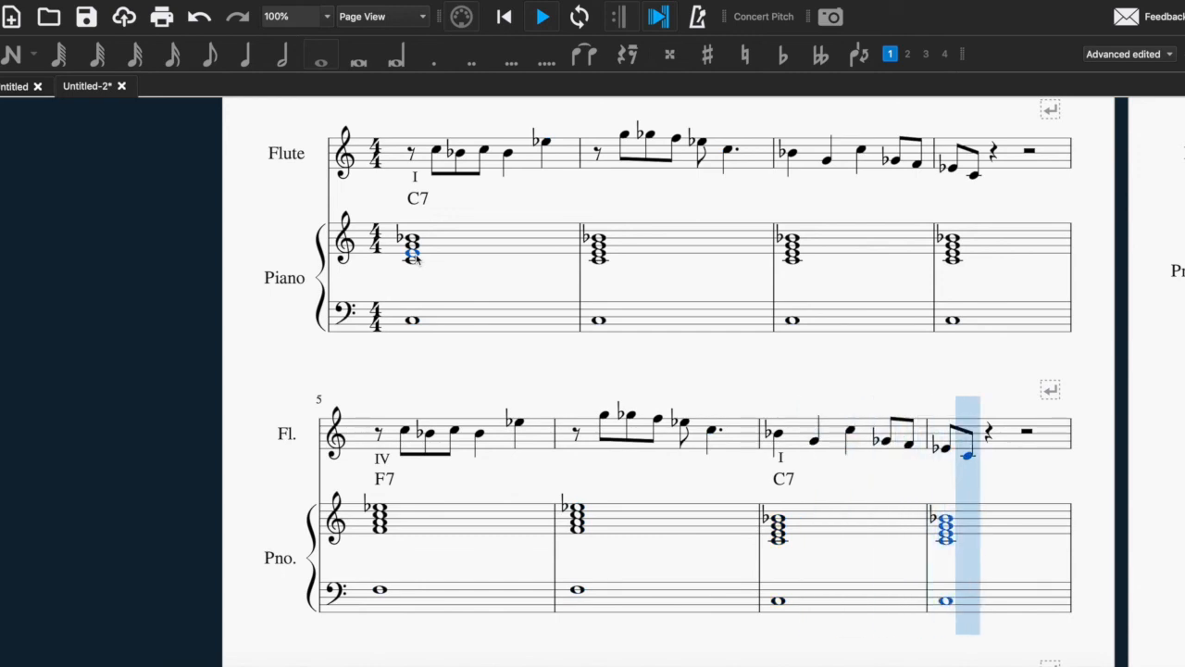
Step: Fill the flute's bar 9 with the eighth notes E-flat, C, F, C, G, G-flat, F and E-flat
scroll(441, 307, down, 5)
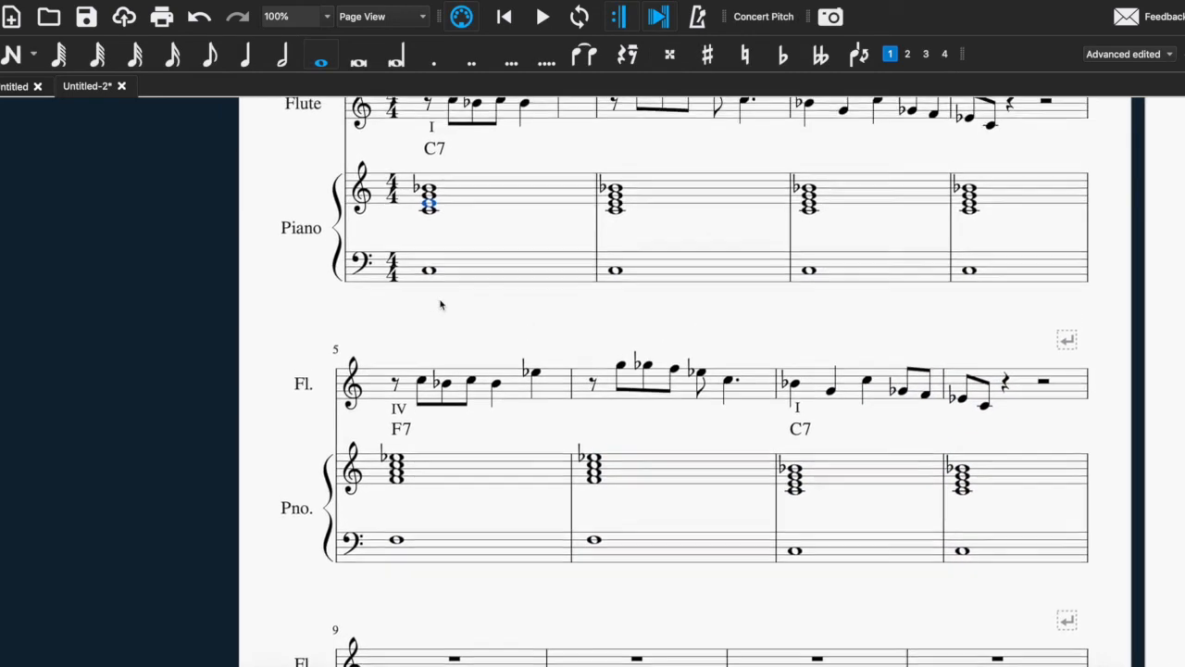
scroll(441, 305, down, 2)
click(410, 388)
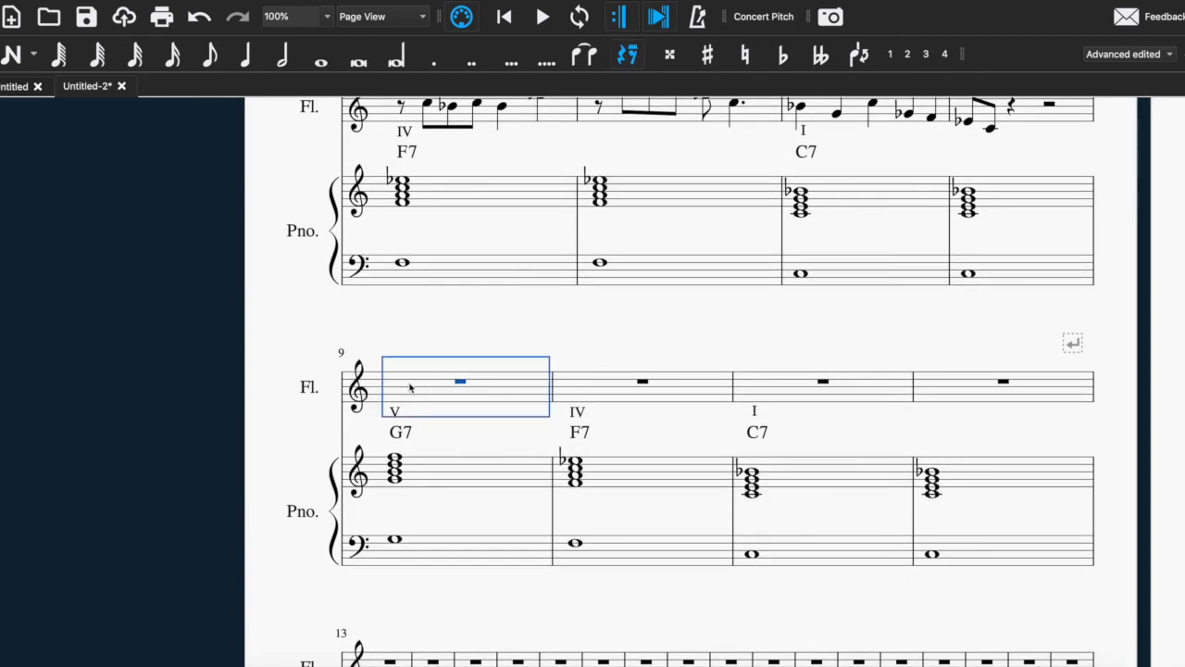
click(23, 55)
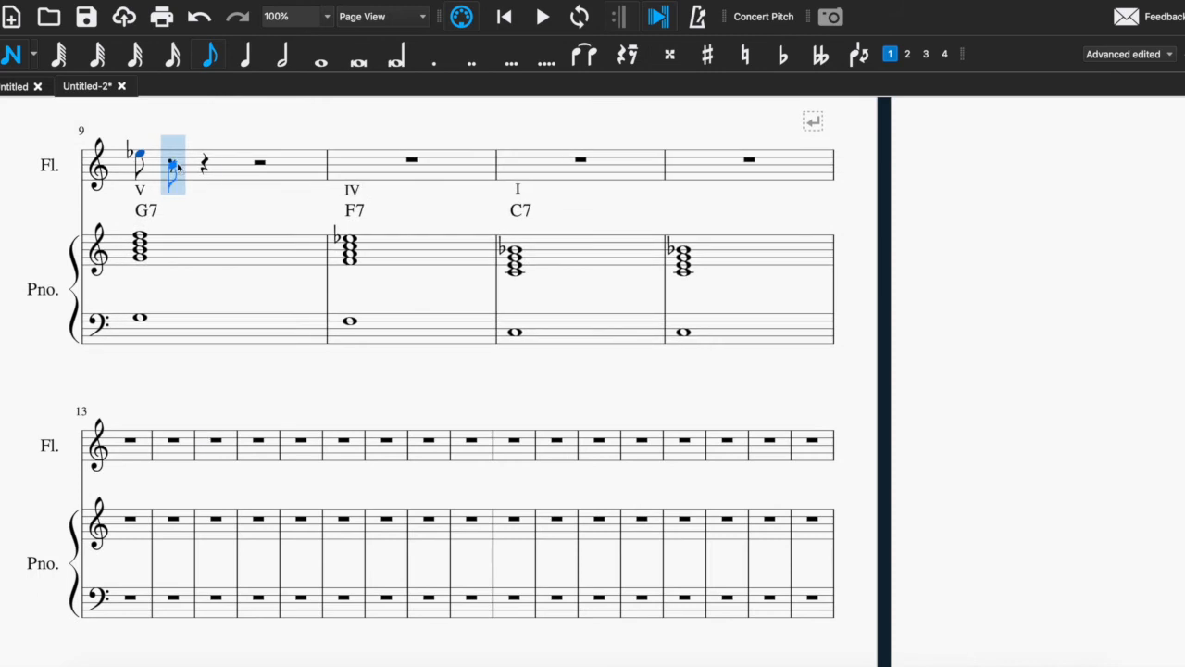
click(257, 149)
click(305, 144)
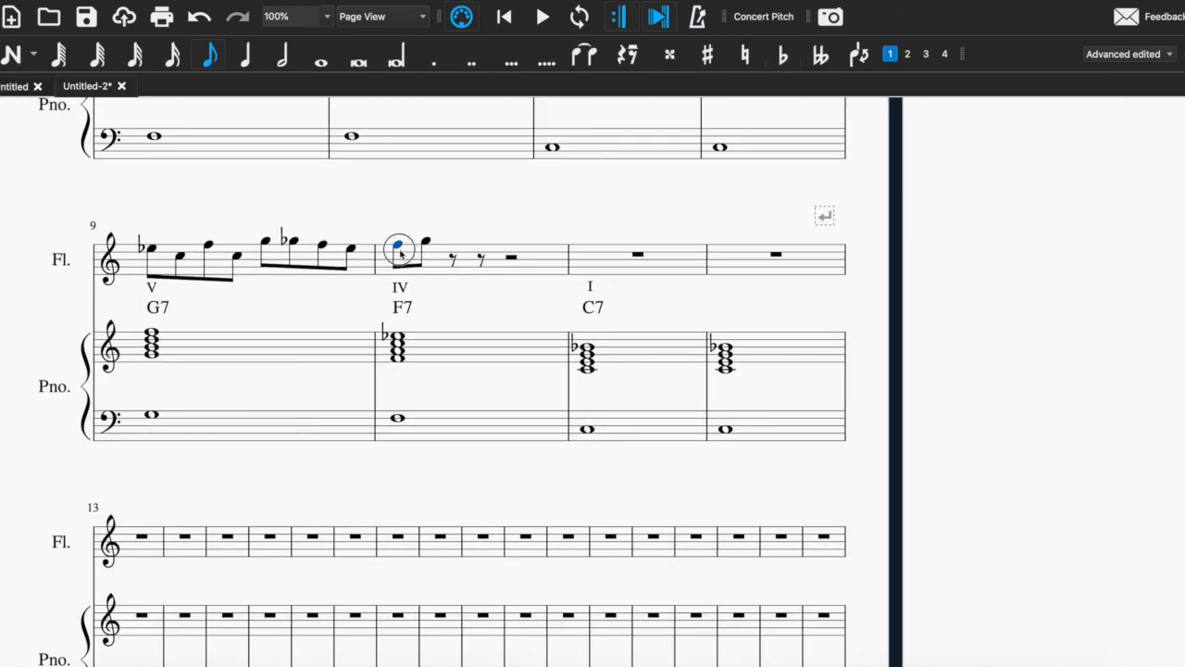
Step: Fill the flute's bar 10 with eighth notes E-flat and F, two eighth rests, a quarter rest, and eighth notes F and E-flat
key(0)
key(0)
key(5)
key(0)
key(0)
click(209, 54)
click(536, 244)
click(561, 249)
Step: Fill the flute's bar 11 with quarter notes C and B-flat and a half note C
click(246, 54)
click(598, 255)
click(626, 260)
click(656, 256)
Step: Look over the flute melody through bar 11 and play back the score from bar 1
scroll(625, 247, up, 3)
scroll(626, 248, up, 5)
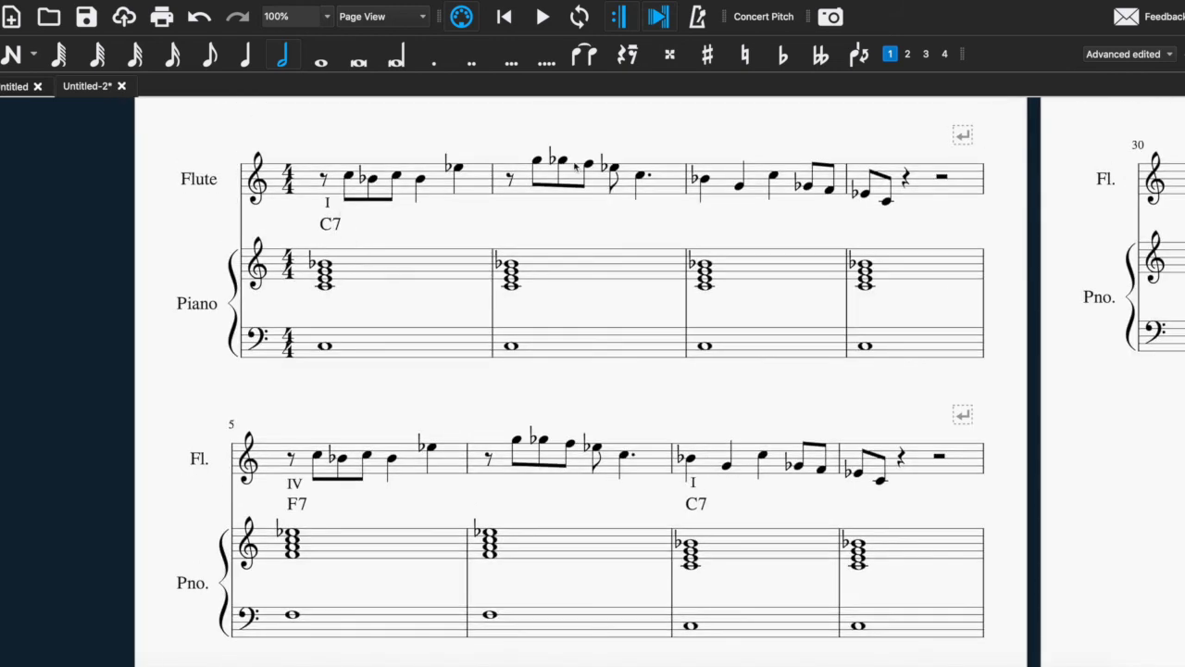
scroll(734, 397, down, 3)
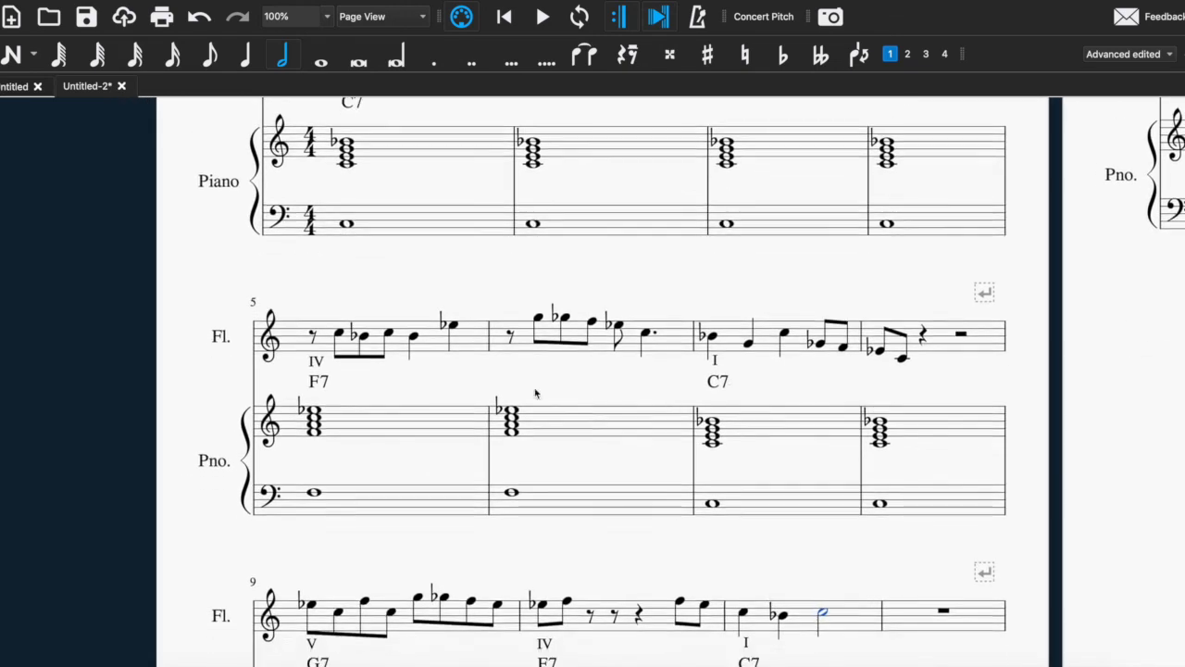
scroll(779, 540, down, 4)
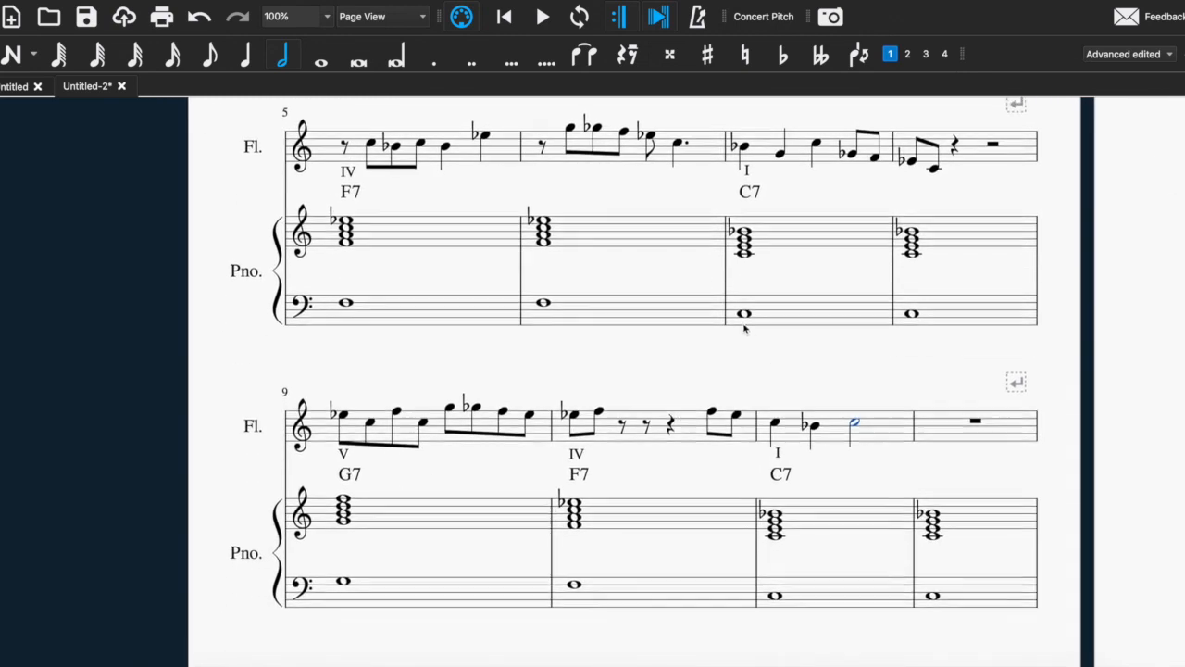
scroll(356, 305, up, 6)
key(space)
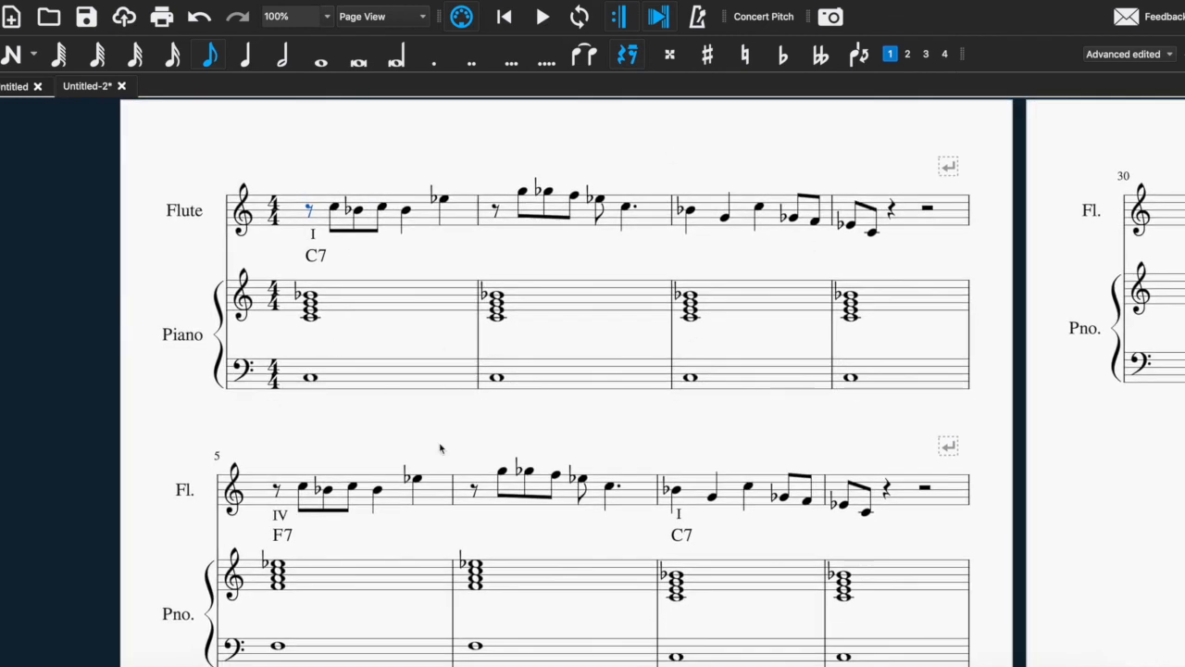
Step: Review the flute melody in bars 1 to 12 against the C7, F7 and G7 piano chords below it
scroll(440, 449, down, 4)
scroll(441, 449, up, 2)
scroll(441, 449, up, 3)
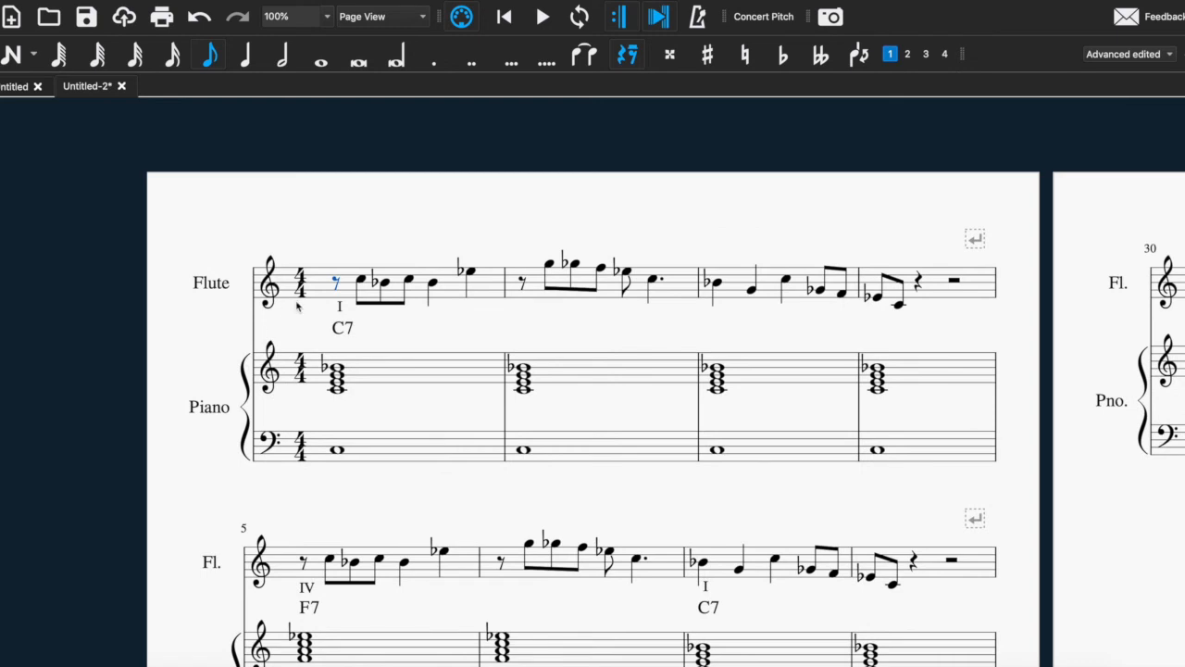
scroll(410, 456, down, 2)
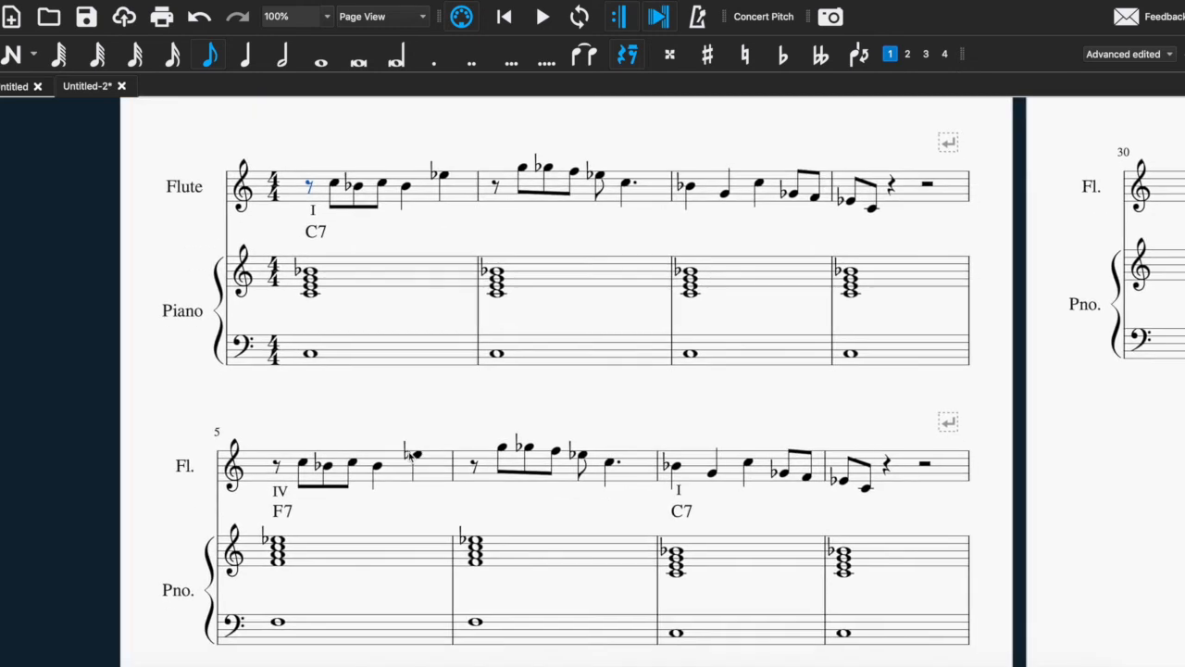
scroll(427, 398, down, 2)
scroll(427, 398, up, 4)
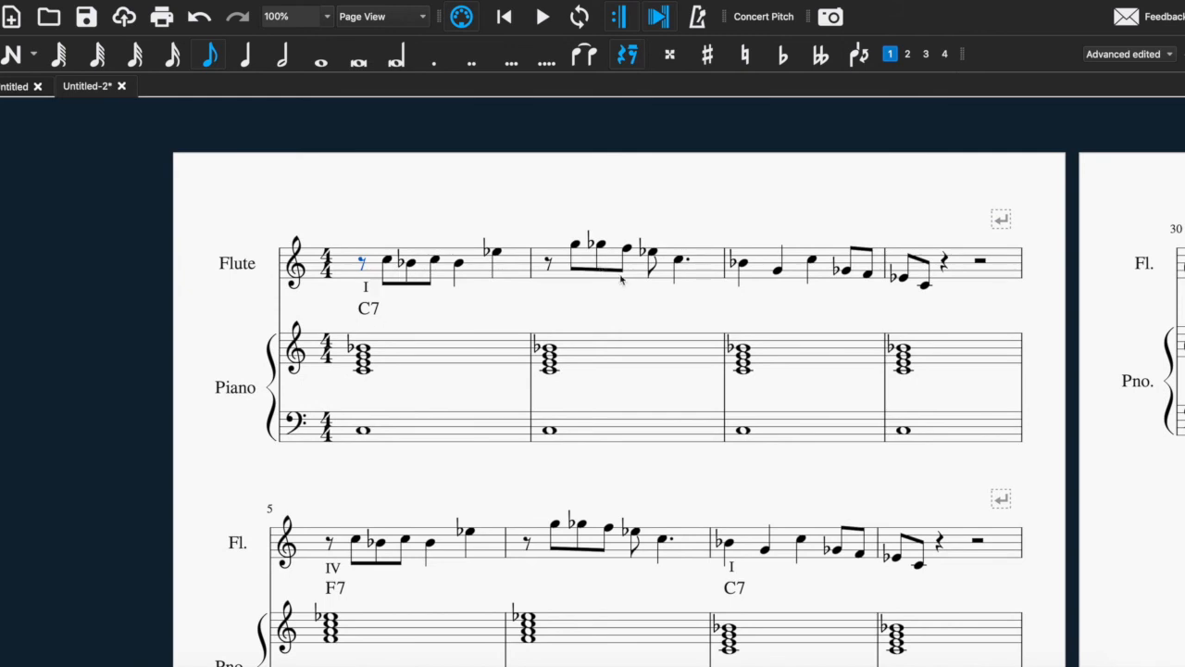
click(376, 270)
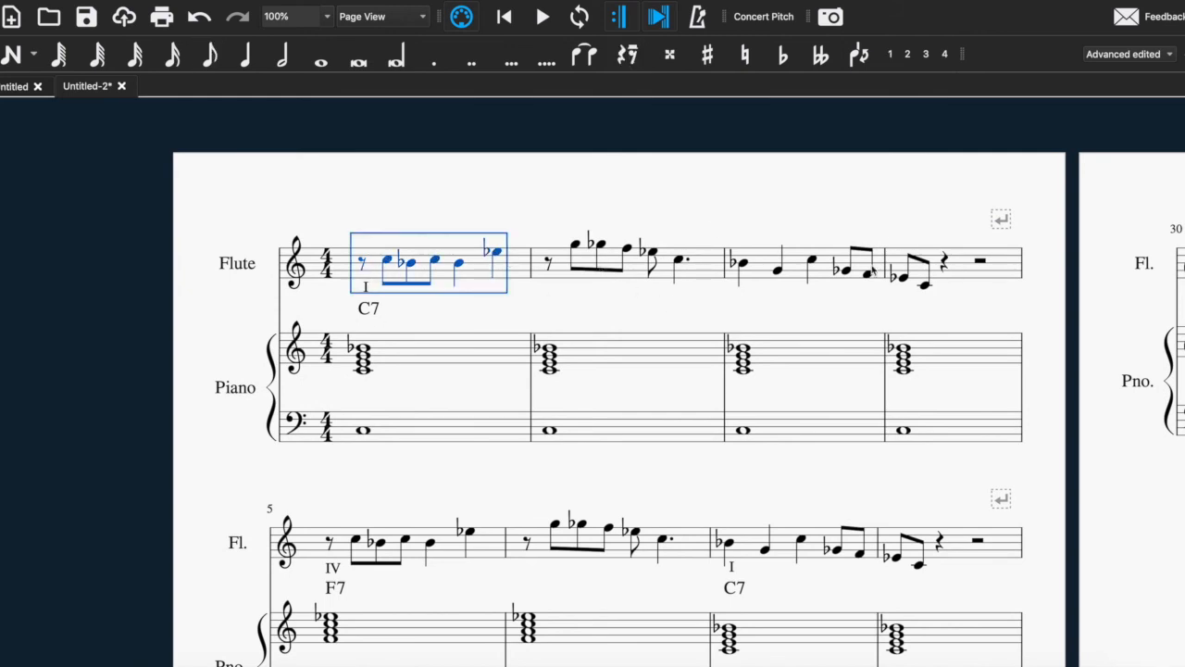
scroll(728, 497, down, 2)
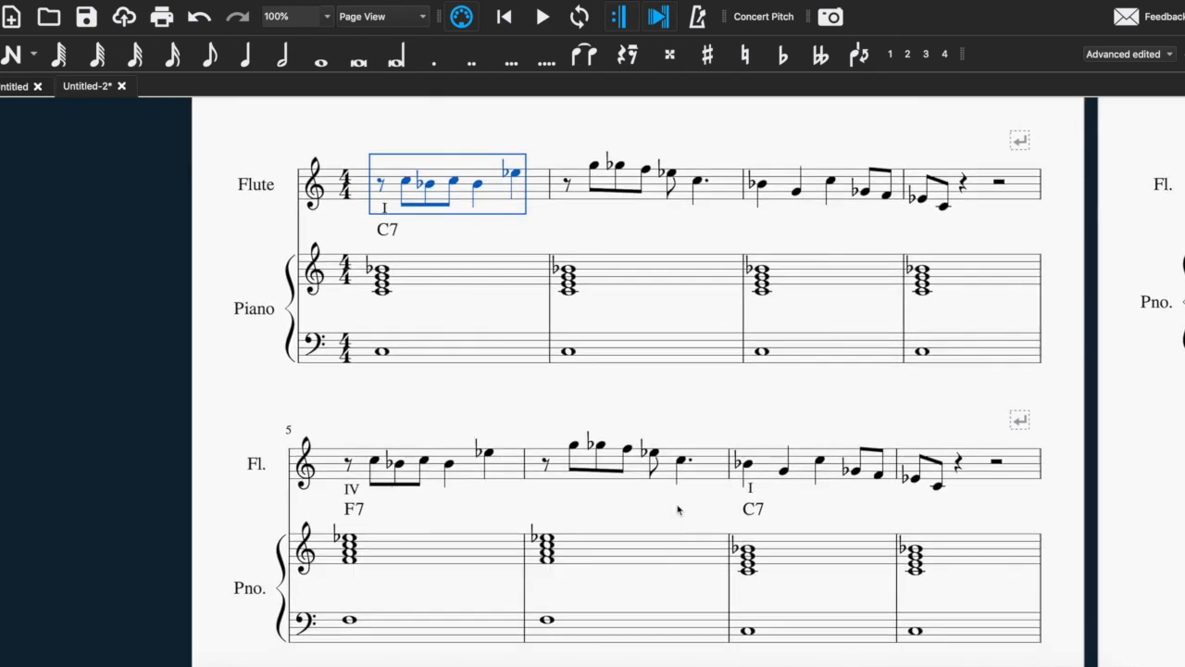
scroll(750, 485, down, 4)
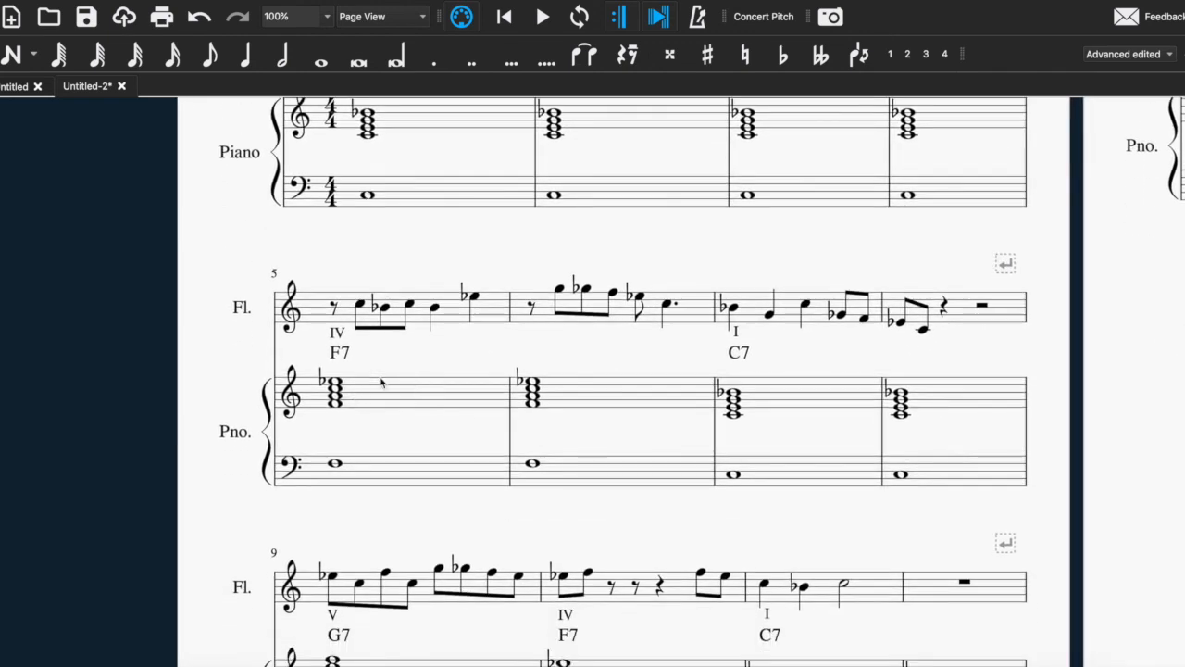
scroll(446, 446, down, 4)
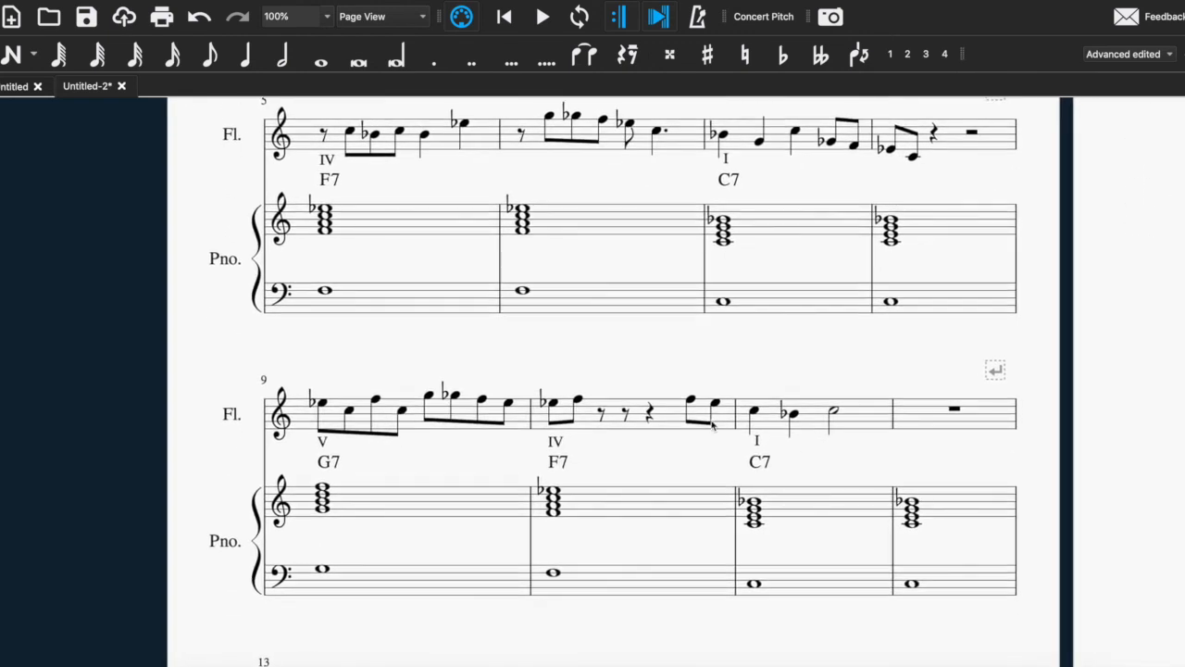
scroll(518, 269, up, 3)
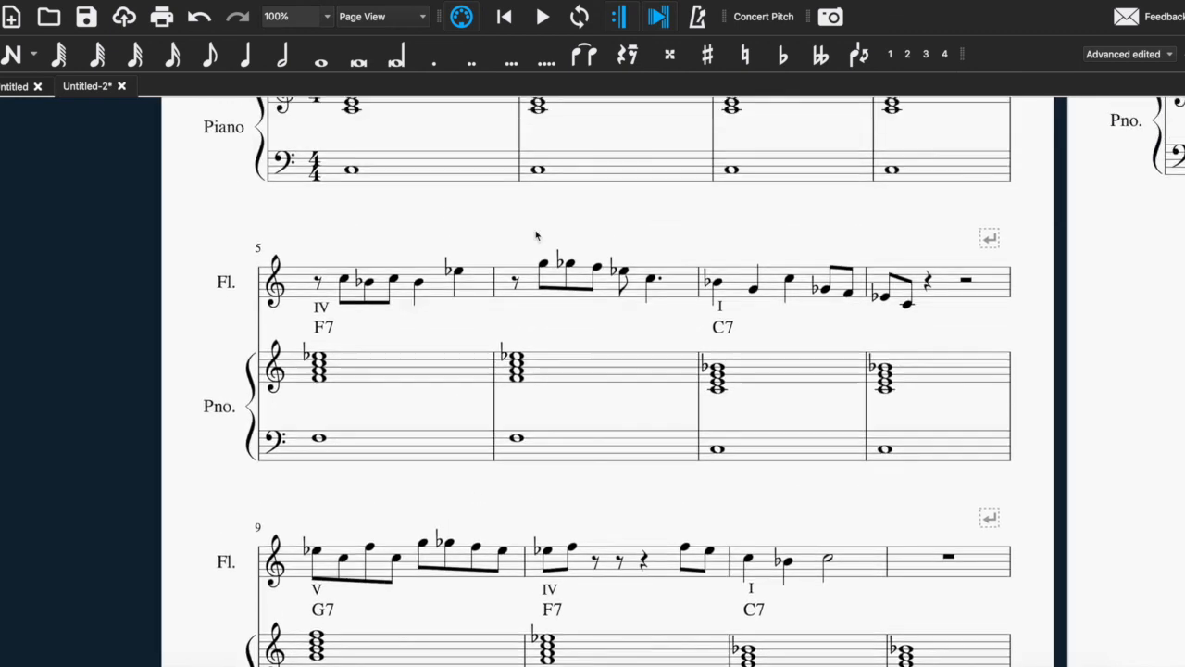
scroll(661, 411, down, 3)
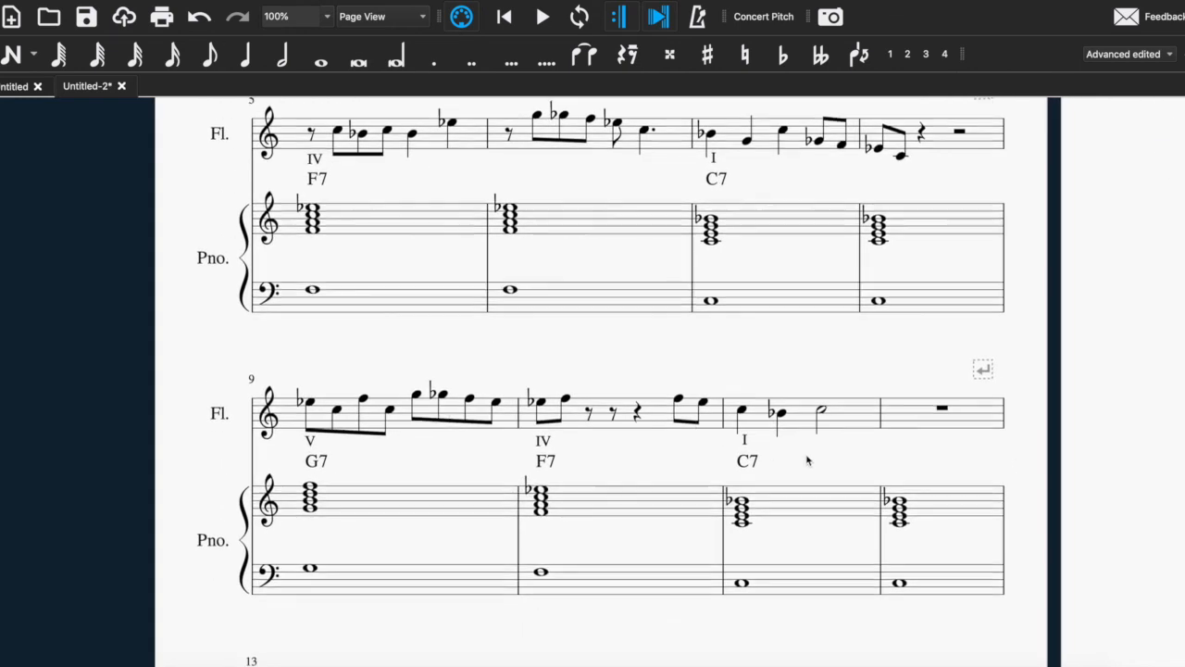
scroll(807, 461, up, 11)
scroll(796, 459, up, 1)
click(366, 454)
click(371, 448)
scroll(489, 512, down, 5)
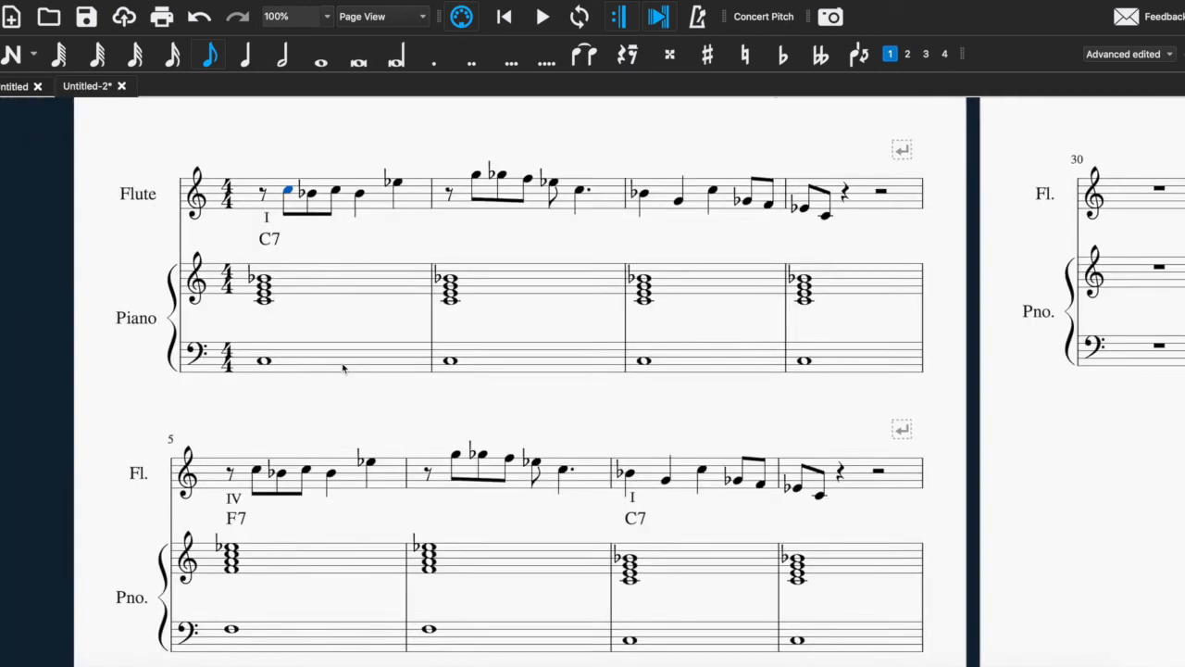
scroll(342, 367, up, 1)
Step: Place an end-repeat barline at the end of bar 12 to close the 12-bar form
scroll(429, 363, down, 10)
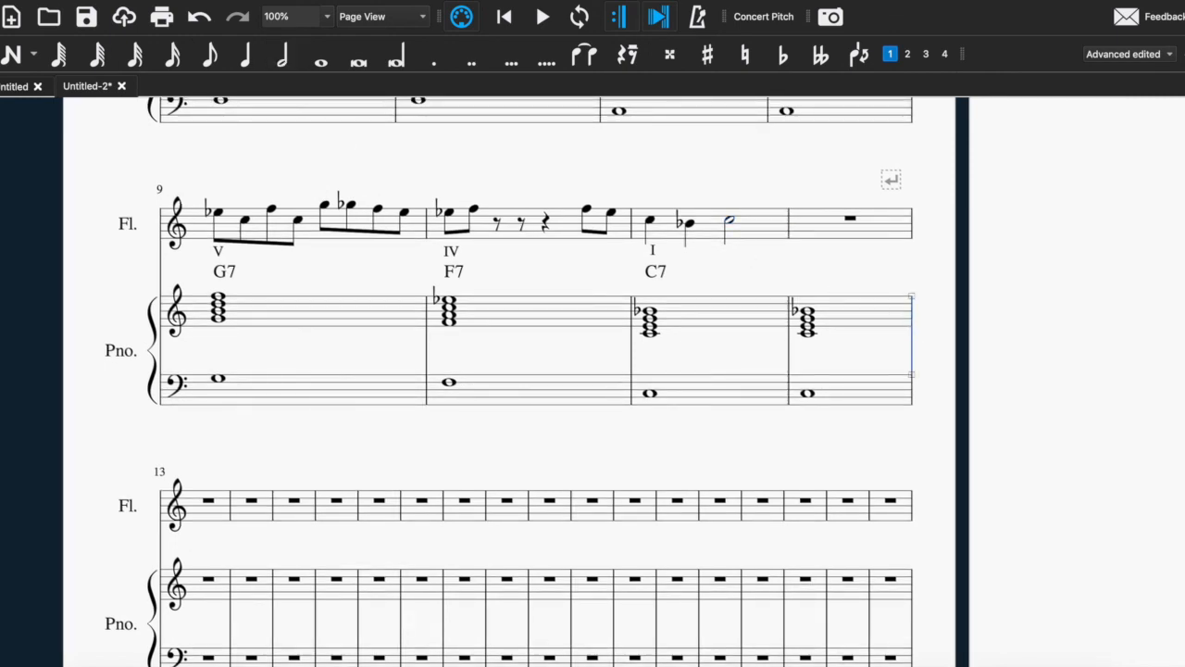
click(167, 0)
click(165, 0)
drag(575, 98, 107, 130)
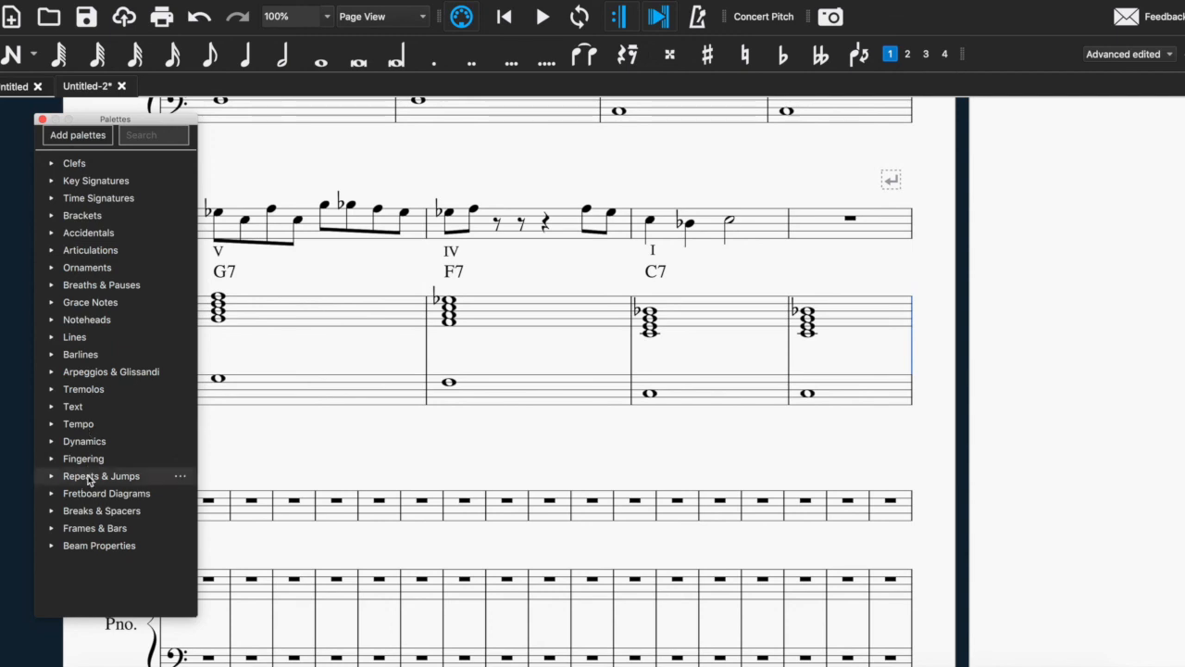
click(51, 479)
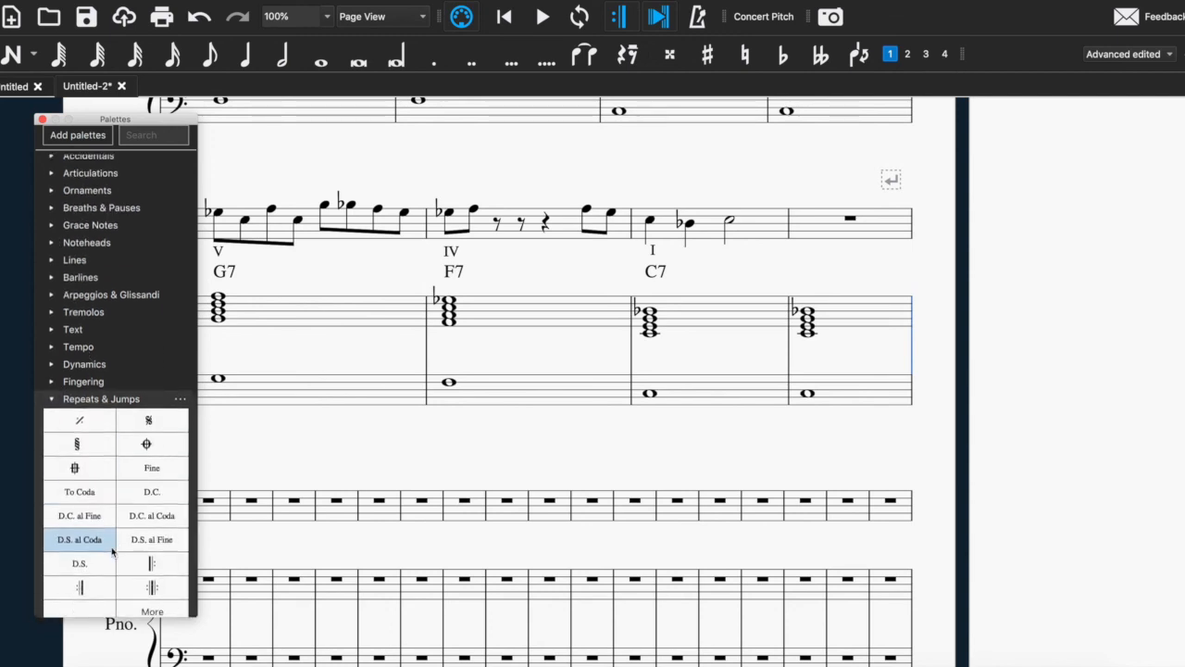
drag(79, 521, 906, 395)
Step: Place a start-repeat barline at the beginning of bar 1 and close the Palettes window
scroll(616, 344, up, 10)
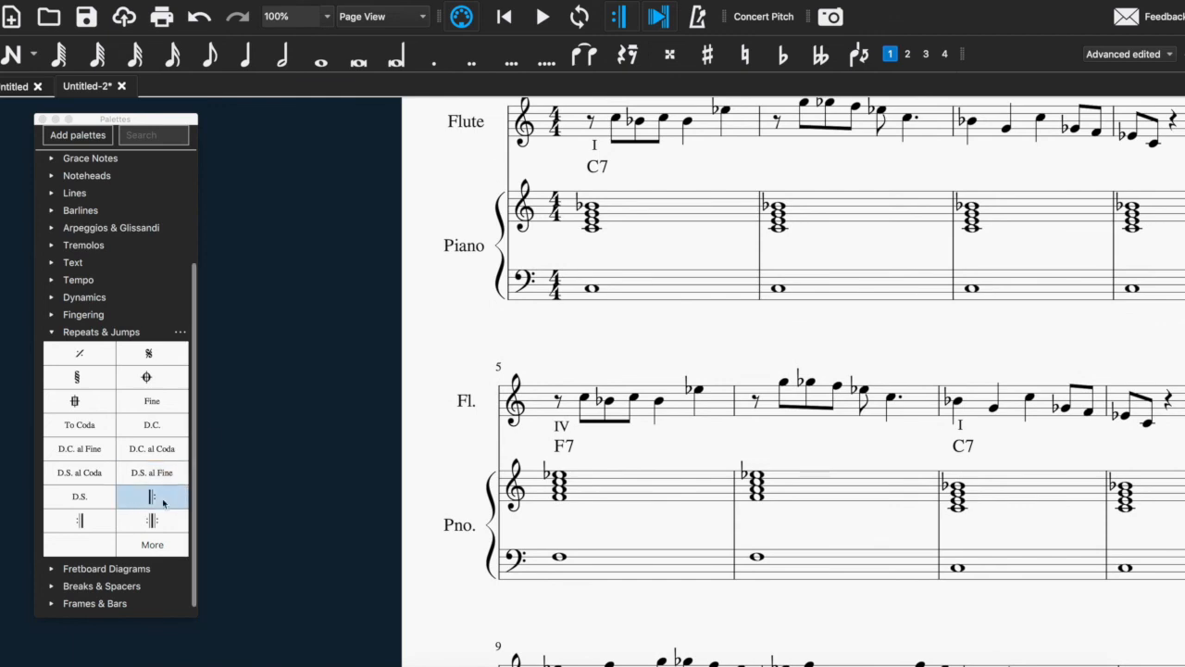
drag(151, 497, 463, 292)
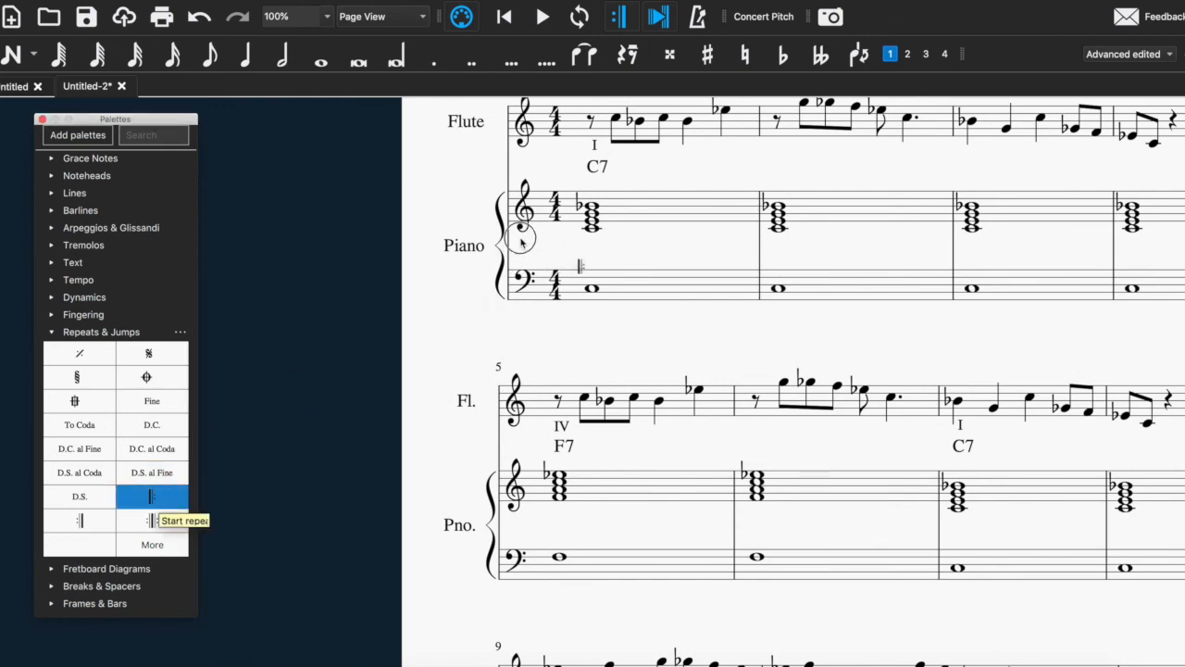
drag(523, 206, 541, 205)
scroll(654, 315, down, 2)
scroll(654, 319, right, 5)
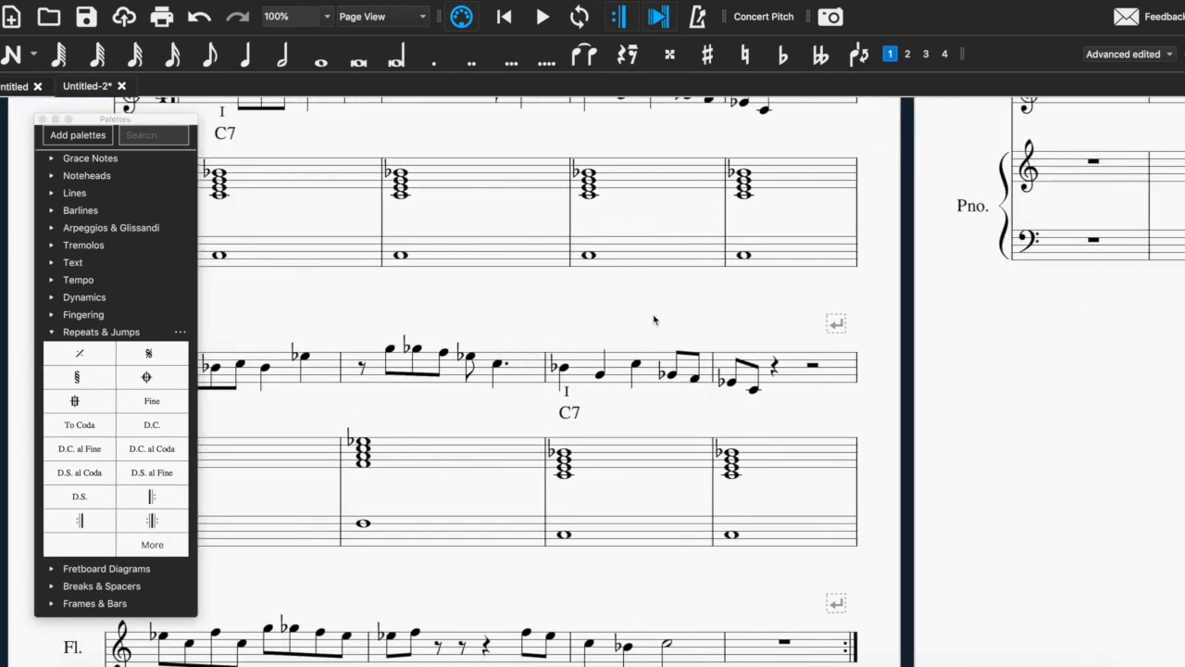
scroll(654, 461, down, 1)
scroll(766, 573, down, 3)
scroll(766, 572, left, 2)
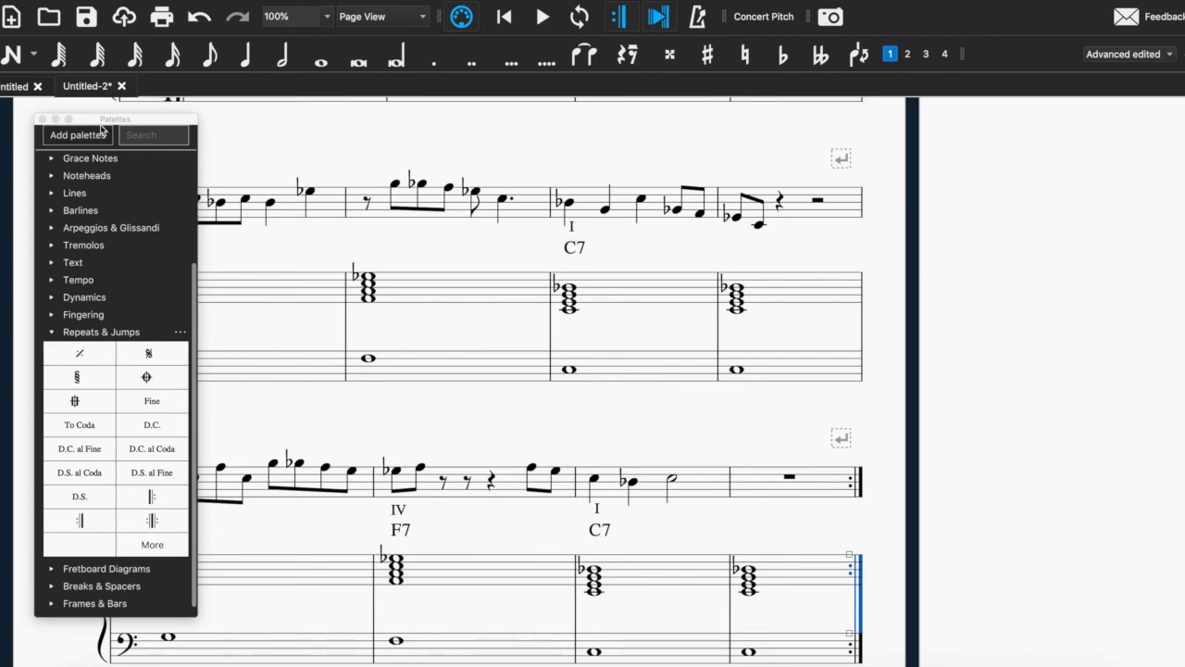
click(42, 119)
scroll(354, 274, up, 10)
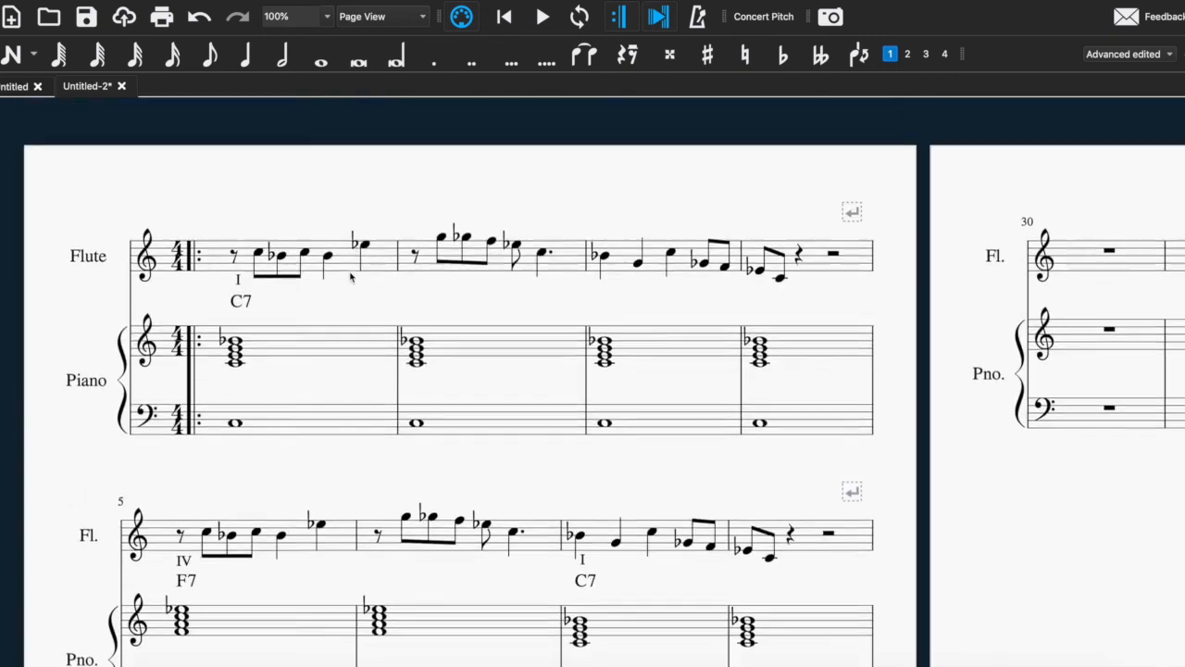